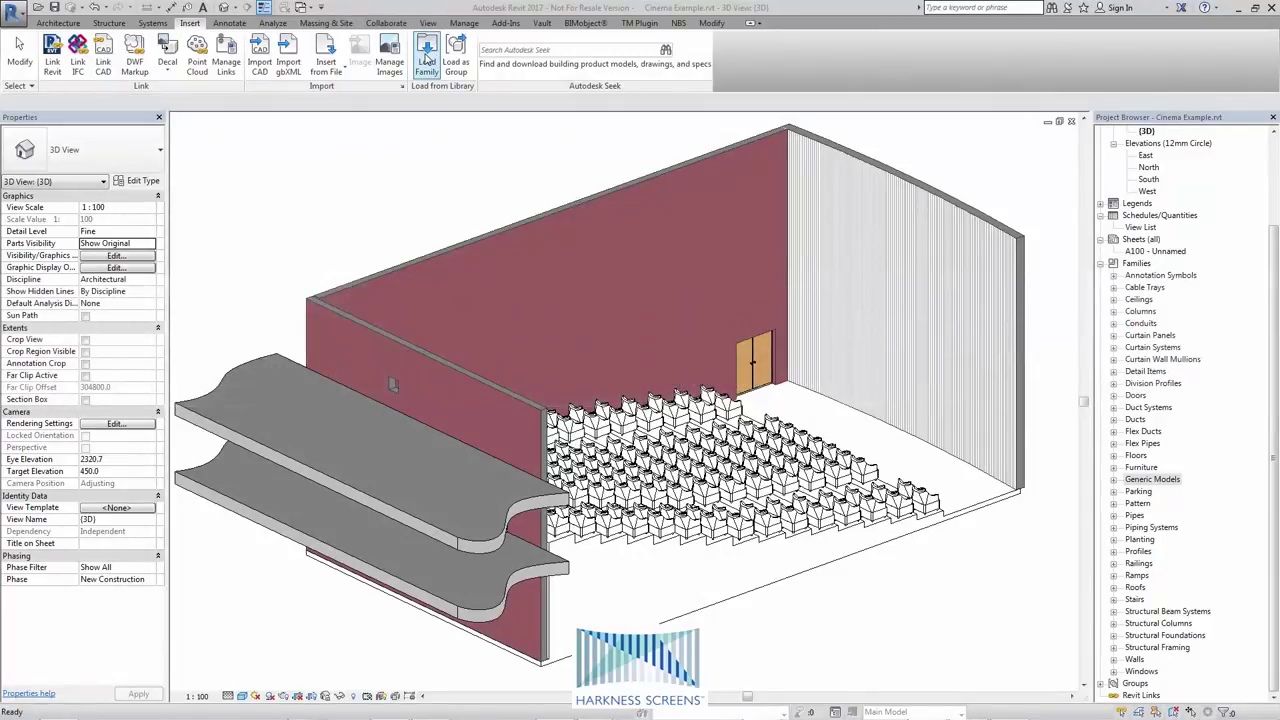
Start placing a component, with the default Furniture_Desk 1525x762mm type ready
{"action": "left_click", "coordinate": [427, 60]}
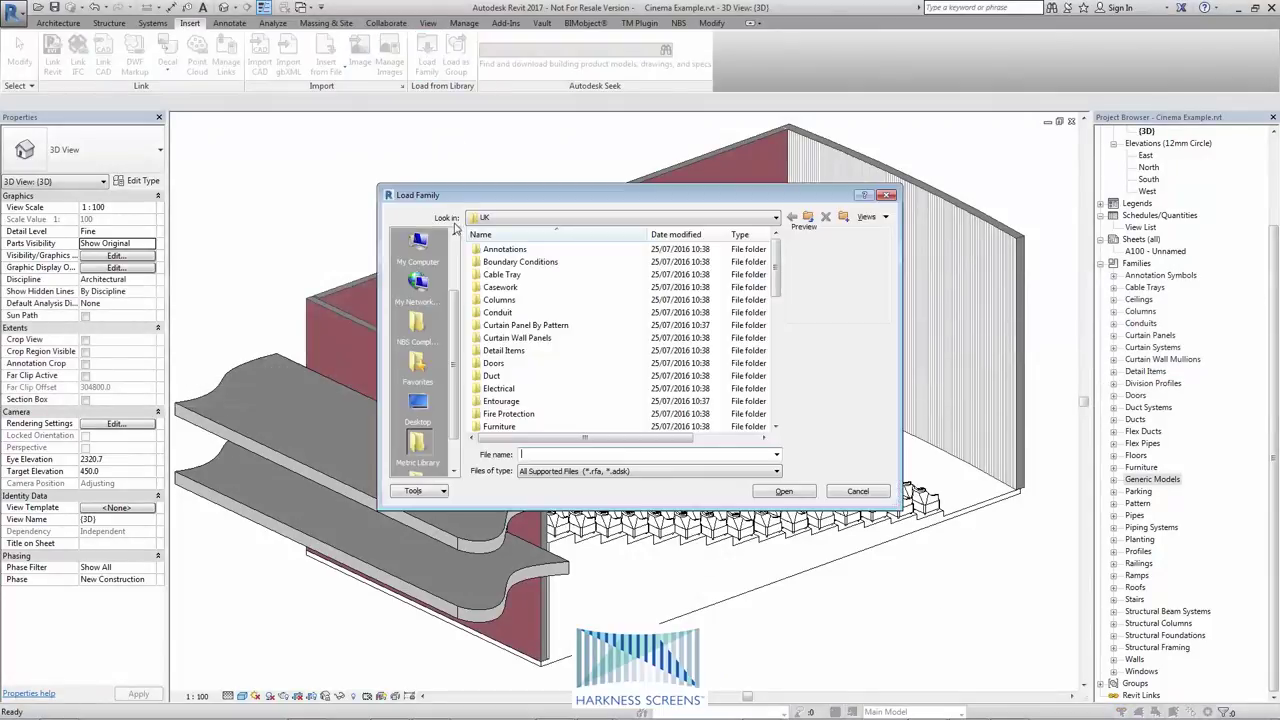
{"action": "left_click", "coordinate": [886, 195]}
{"action": "left_click", "coordinate": [58, 22]}
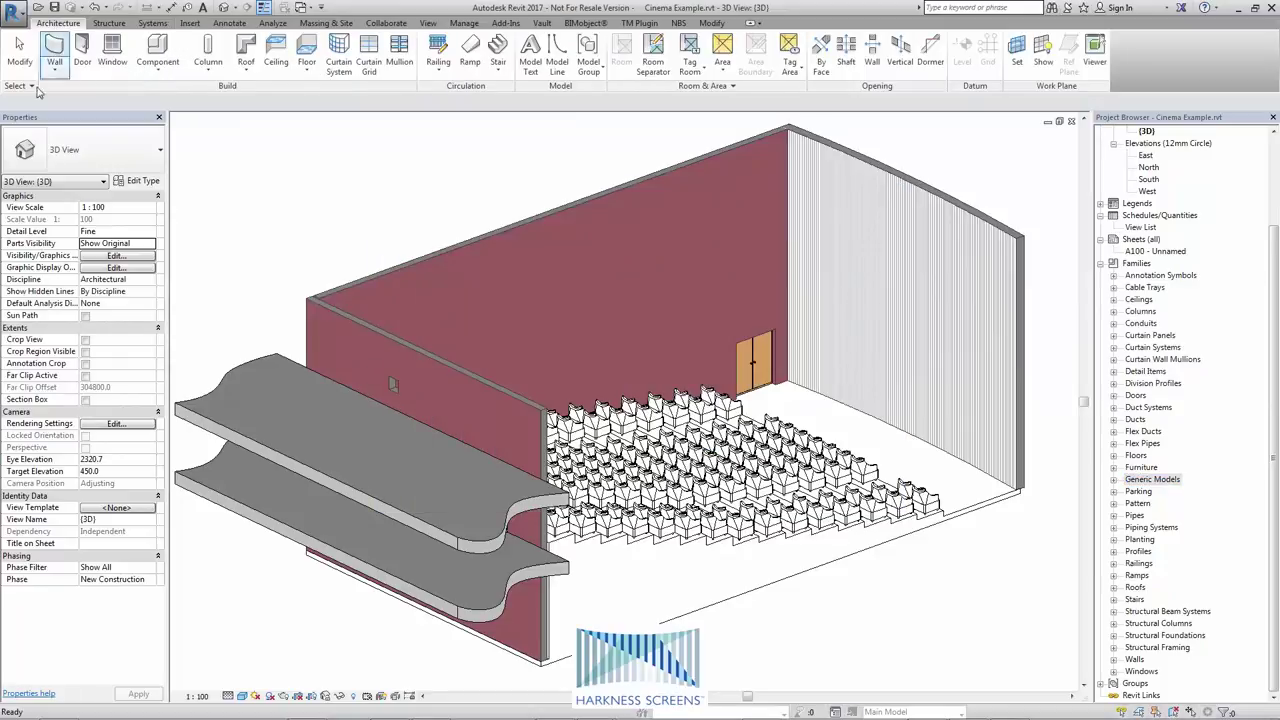
{"action": "left_click", "coordinate": [160, 67]}
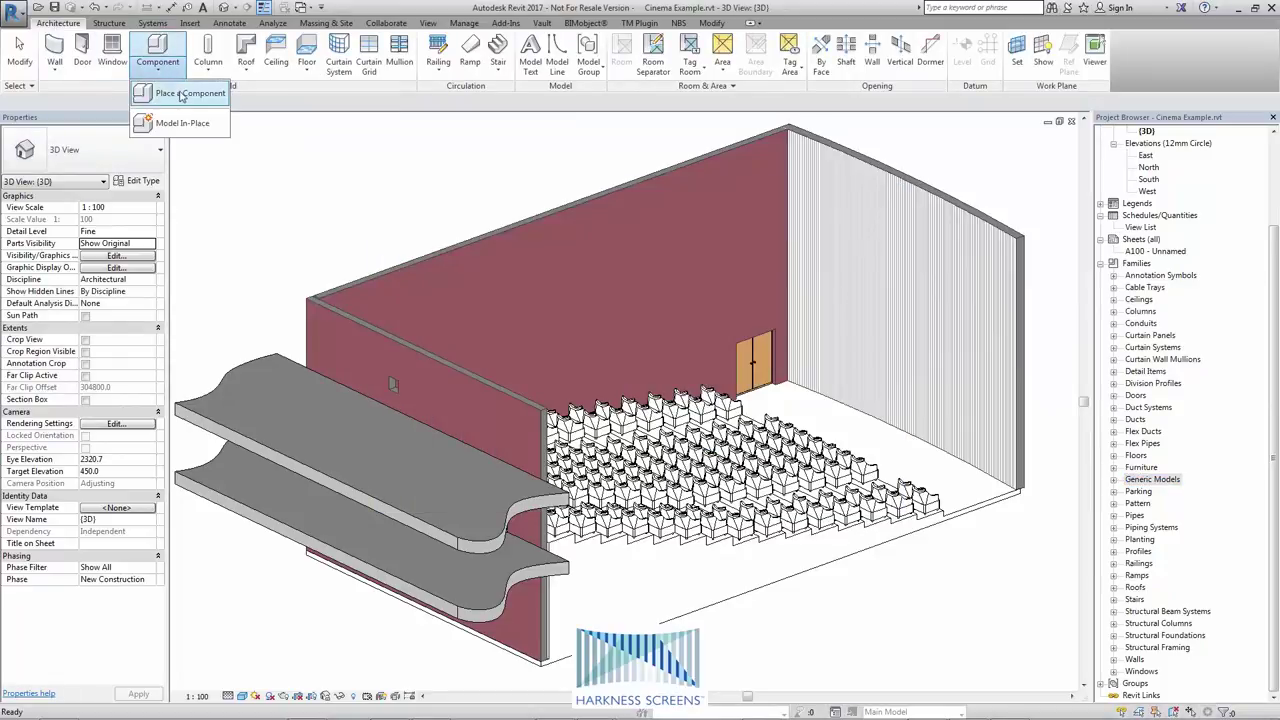
{"action": "left_click", "coordinate": [183, 95]}
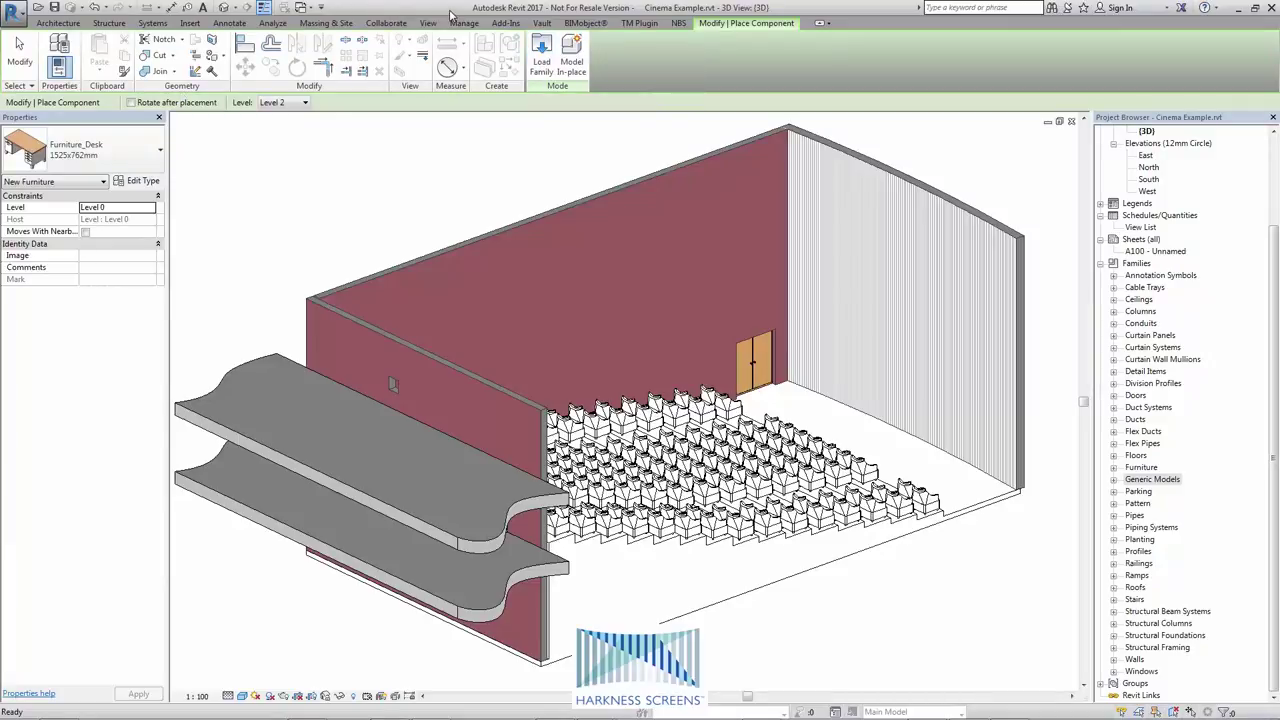
Snap Revit beside the screen-family folder and cancel the desk placement
{"action": "left_click_drag", "start_coordinate": [452, 14], "coordinate": [1279, 140]}
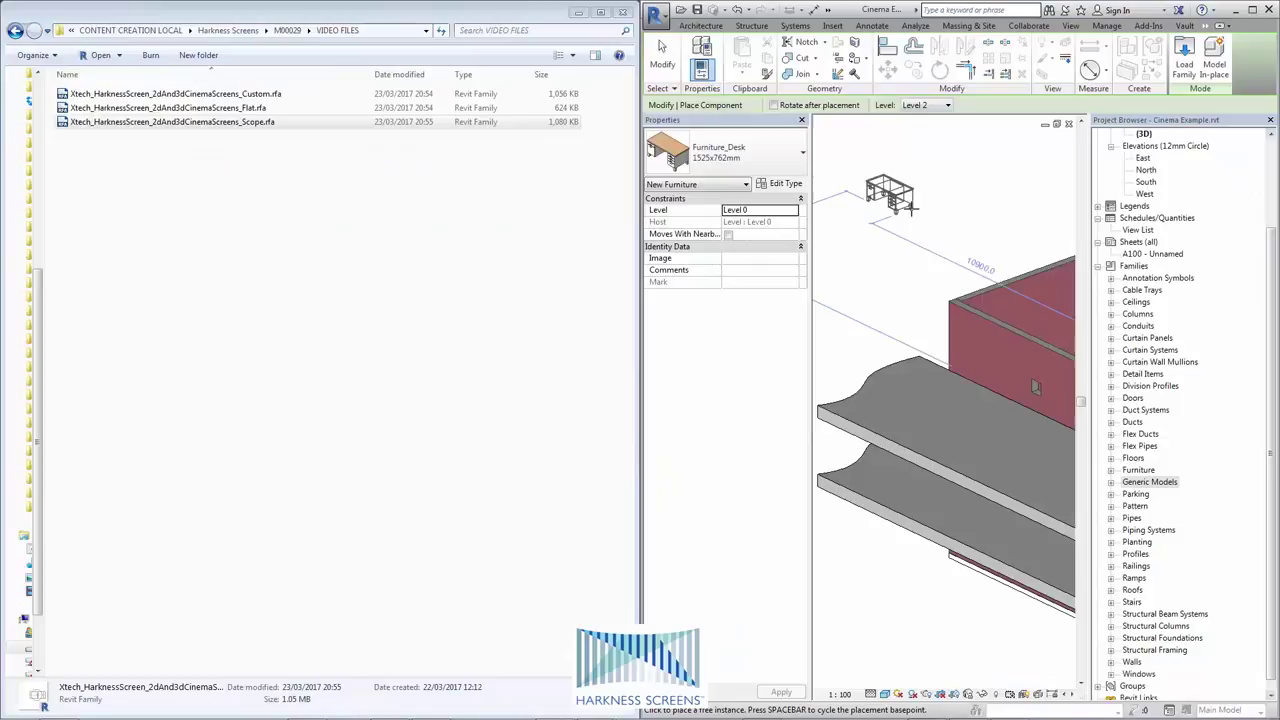
{"action": "key", "text": "Escape"}
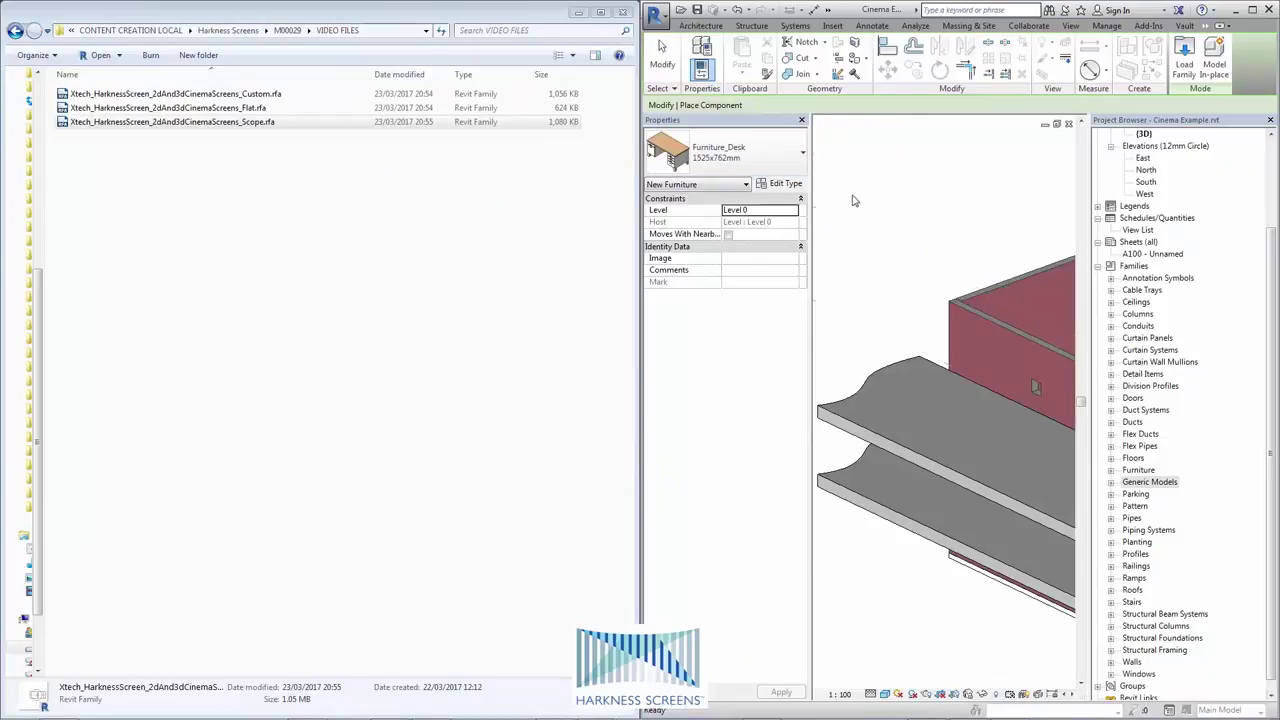
{"action": "key", "text": "Escape"}
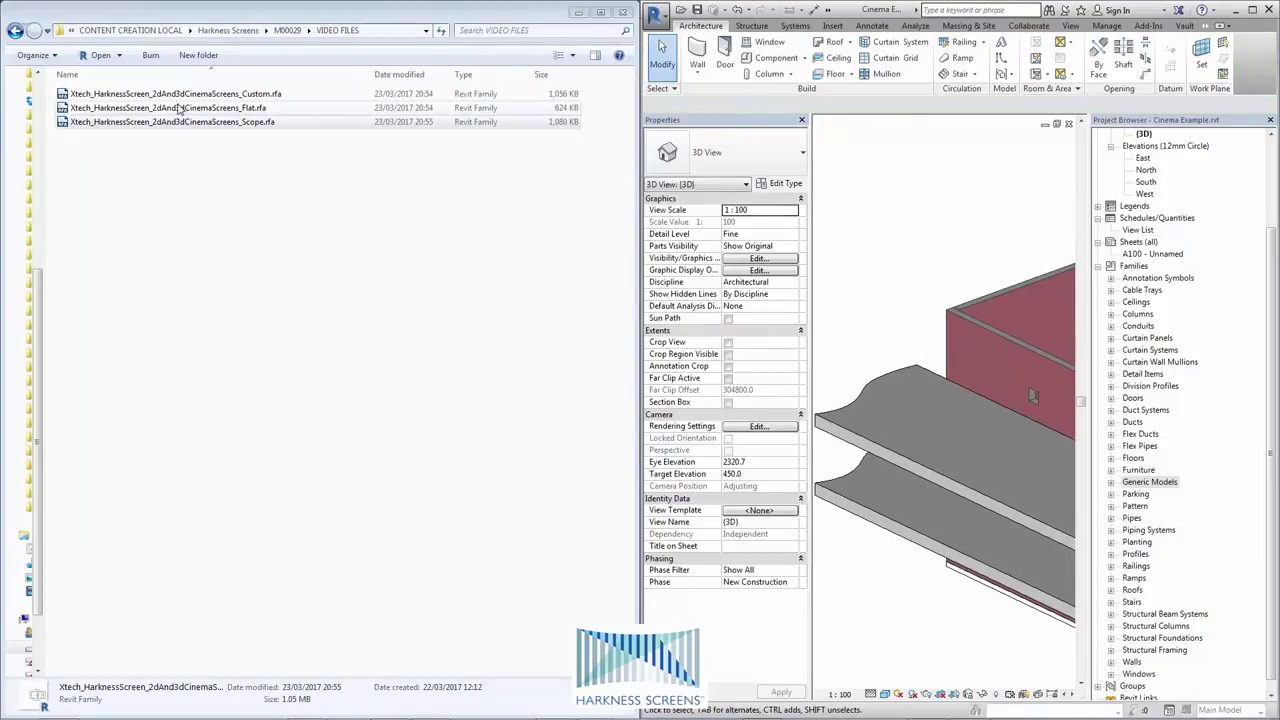
Drag the Custom, Flat and Scope Harkness screen .rfa files into the Revit 3D view
{"action": "left_click", "coordinate": [182, 100]}
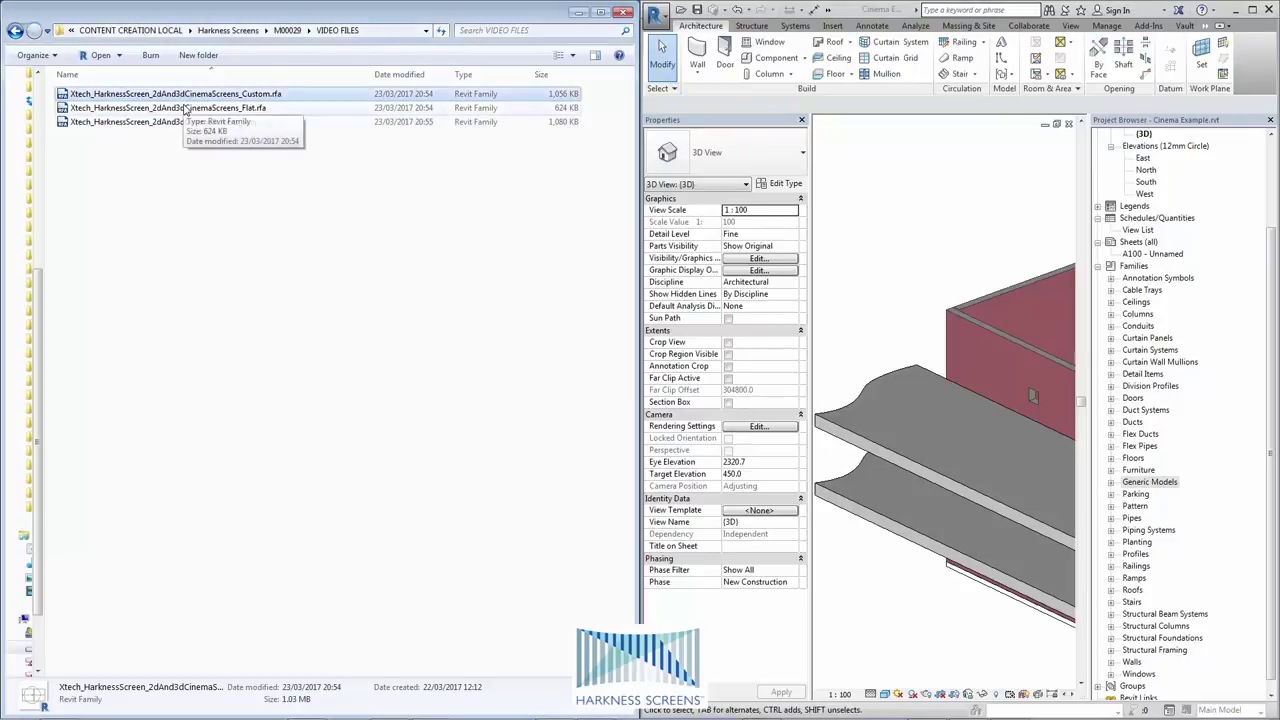
{"action": "left_click", "coordinate": [190, 122], "text": "shift"}
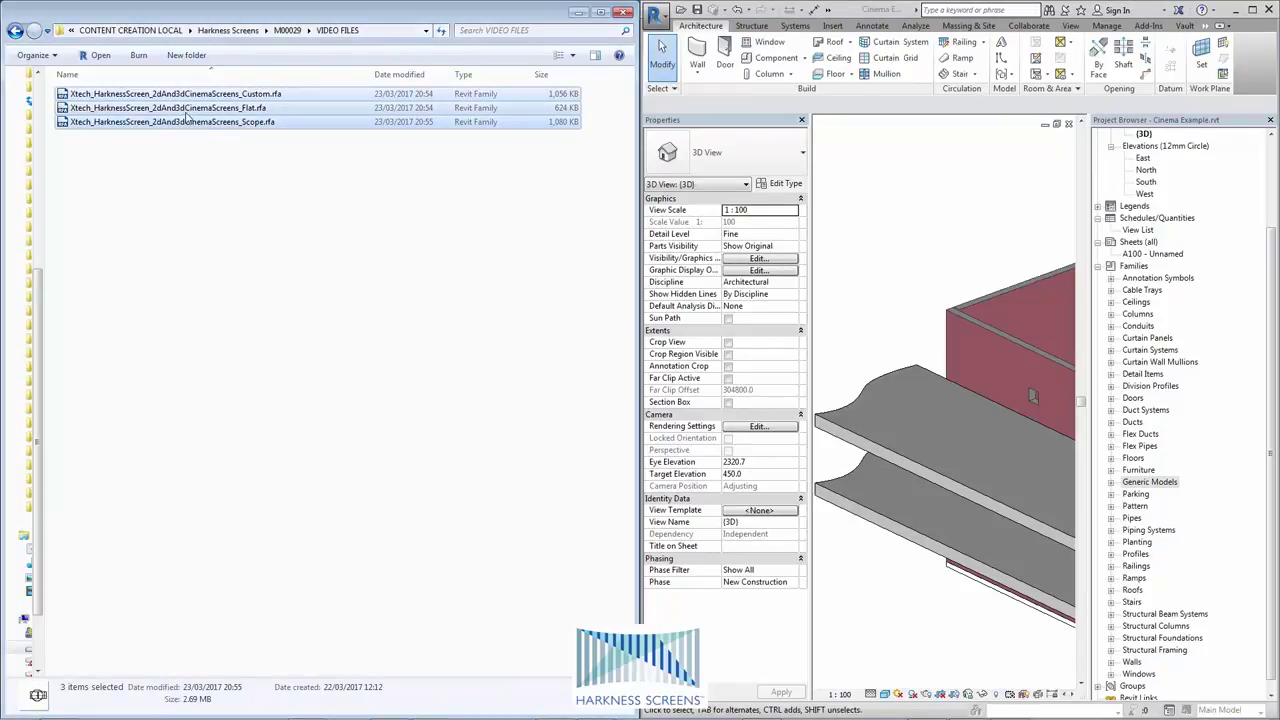
{"action": "left_click_drag", "start_coordinate": [172, 98], "coordinate": [926, 281]}
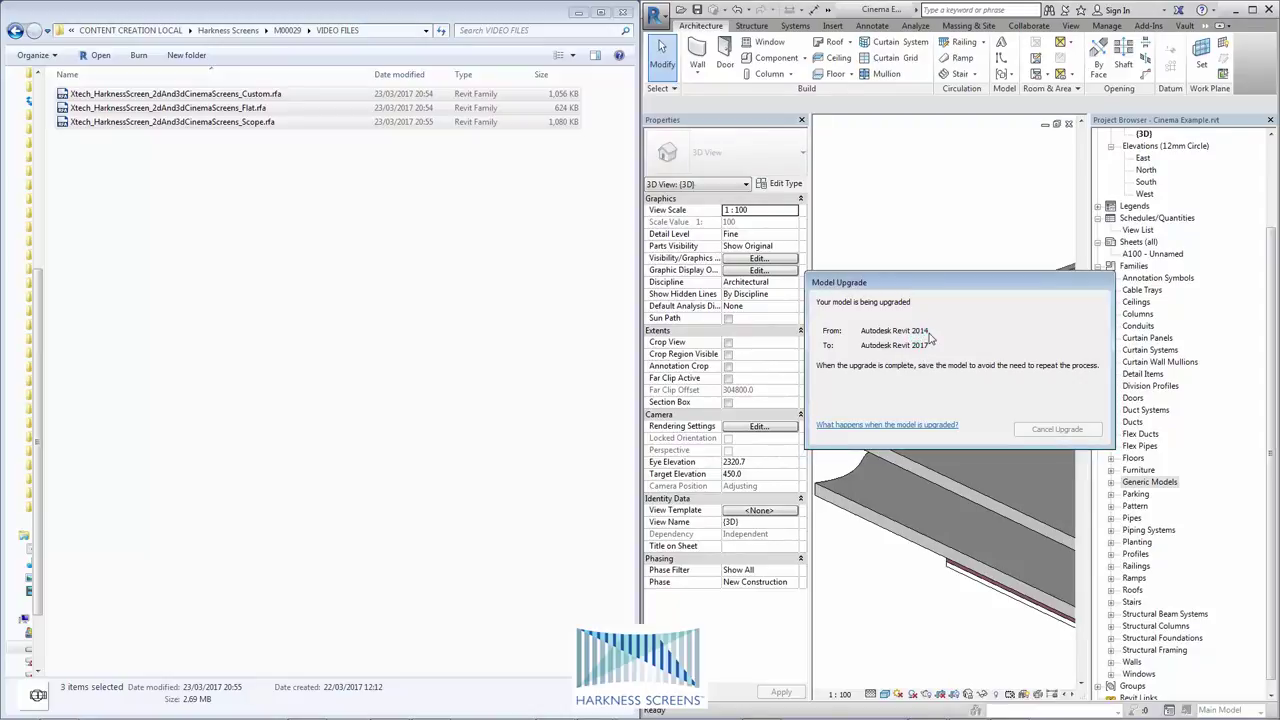
{"action": "left_click_drag", "start_coordinate": [217, 101], "coordinate": [232, 115]}
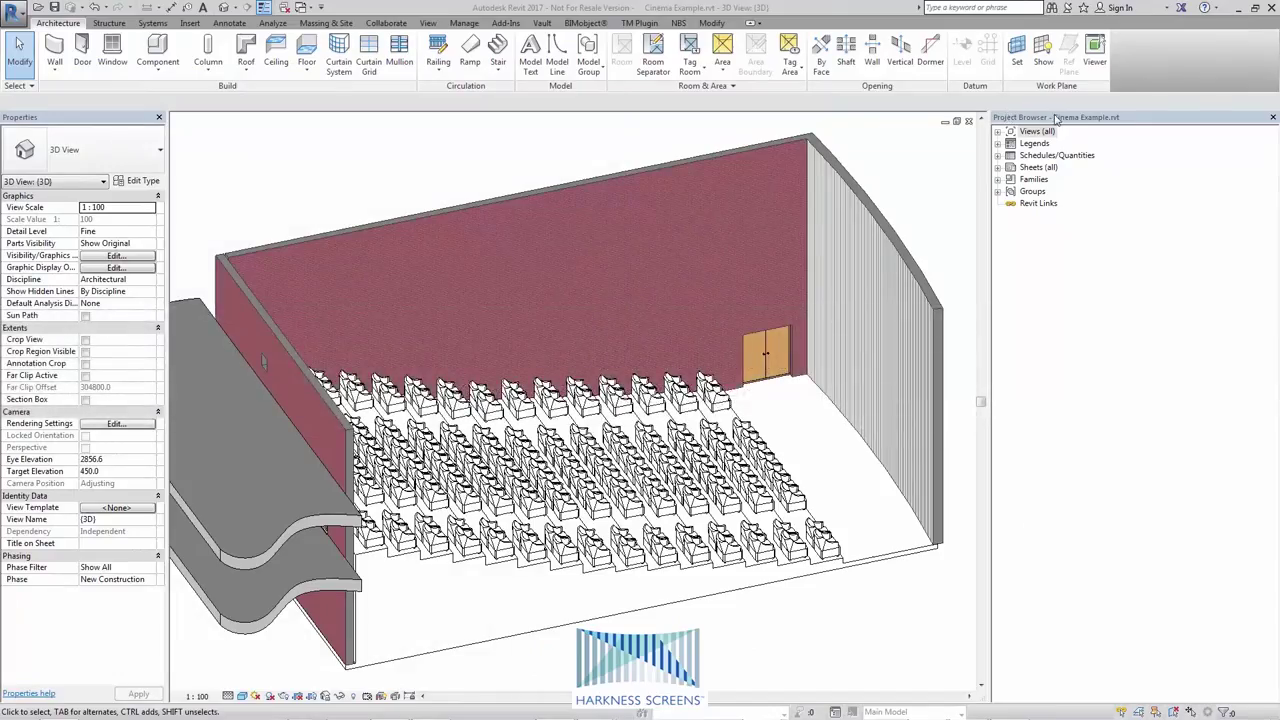
Expand Families > Generic Models and the Custom, Flat and Scope Xtech HarknessScreen type lists
{"action": "left_click", "coordinate": [997, 179]}
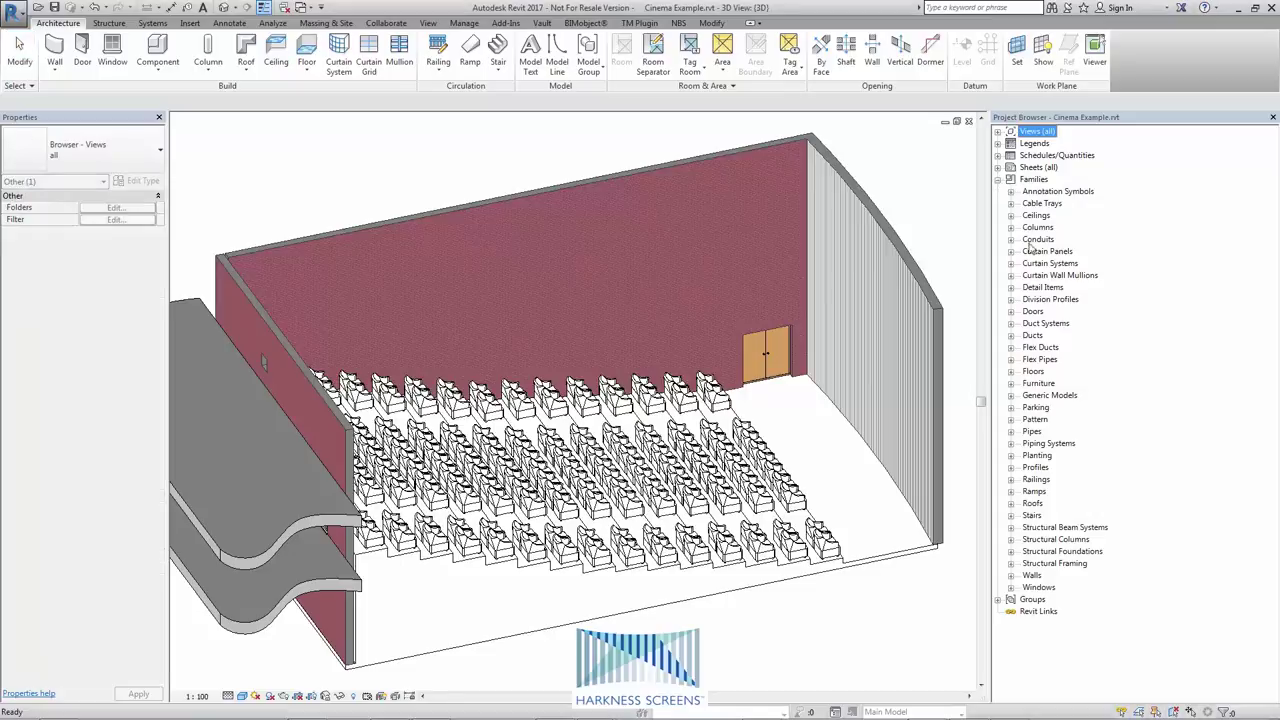
{"action": "left_click", "coordinate": [1011, 396]}
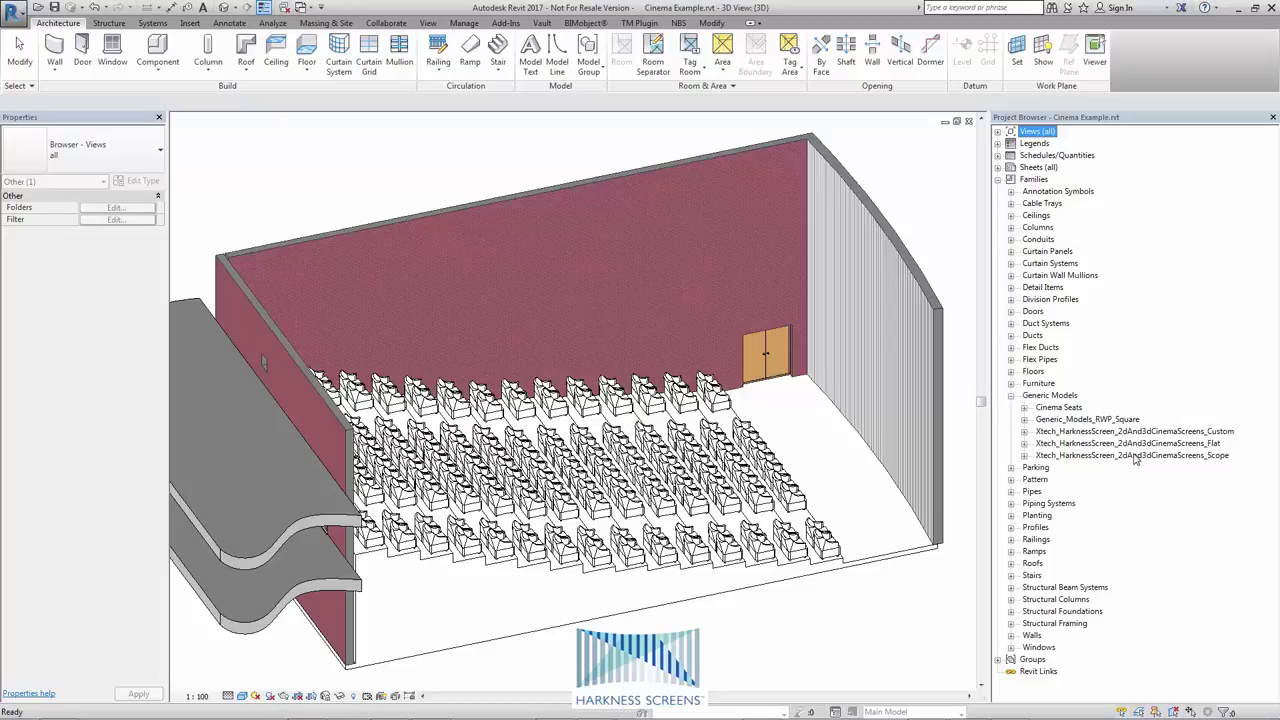
{"action": "left_click", "coordinate": [1024, 431]}
{"action": "scroll", "coordinate": [1040, 510], "scroll_direction": "down", "scroll_amount": 1}
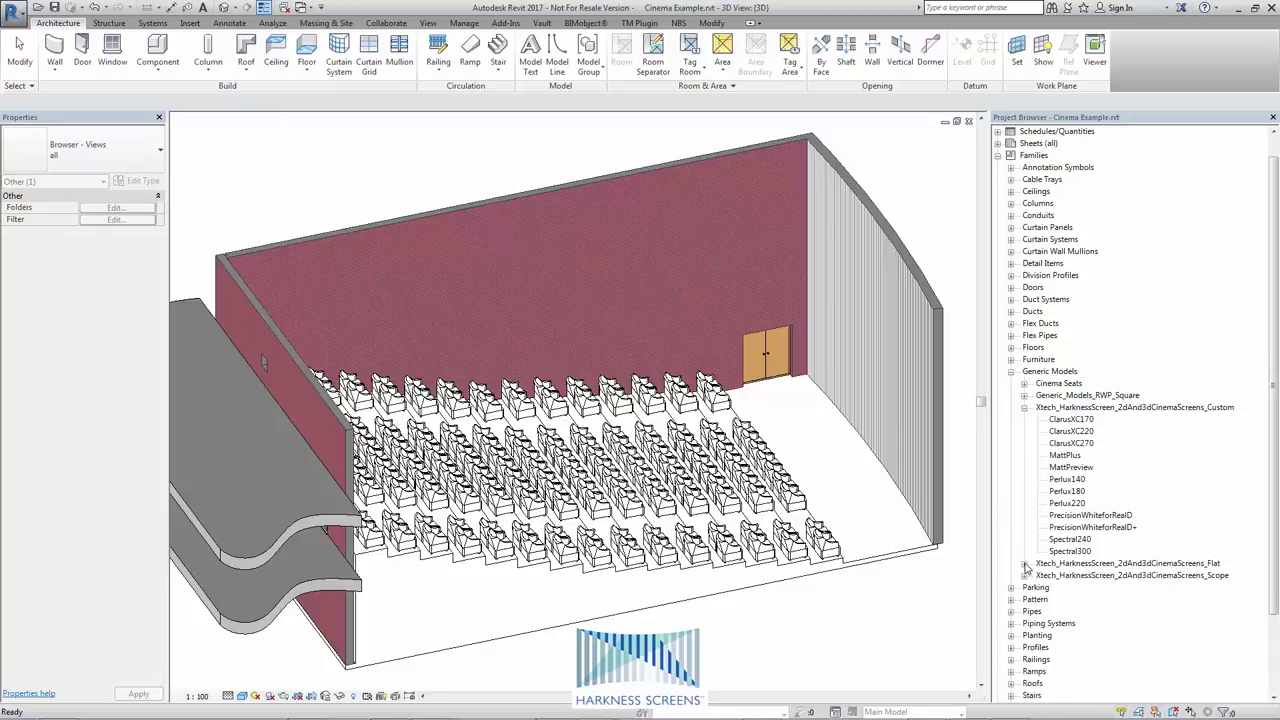
{"action": "left_click", "coordinate": [1024, 564]}
{"action": "scroll", "coordinate": [1025, 567], "scroll_direction": "down", "scroll_amount": 3}
{"action": "left_click", "coordinate": [1024, 616]}
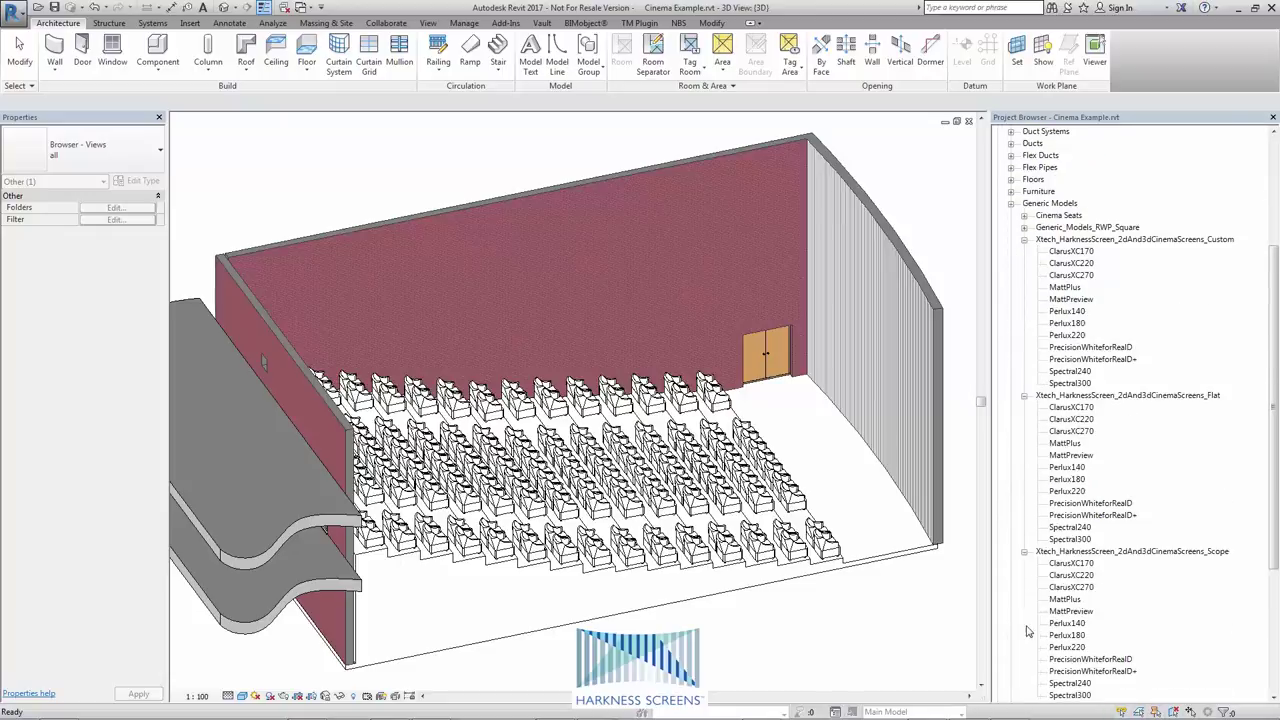
{"action": "scroll", "coordinate": [1053, 487], "scroll_direction": "down", "scroll_amount": 2}
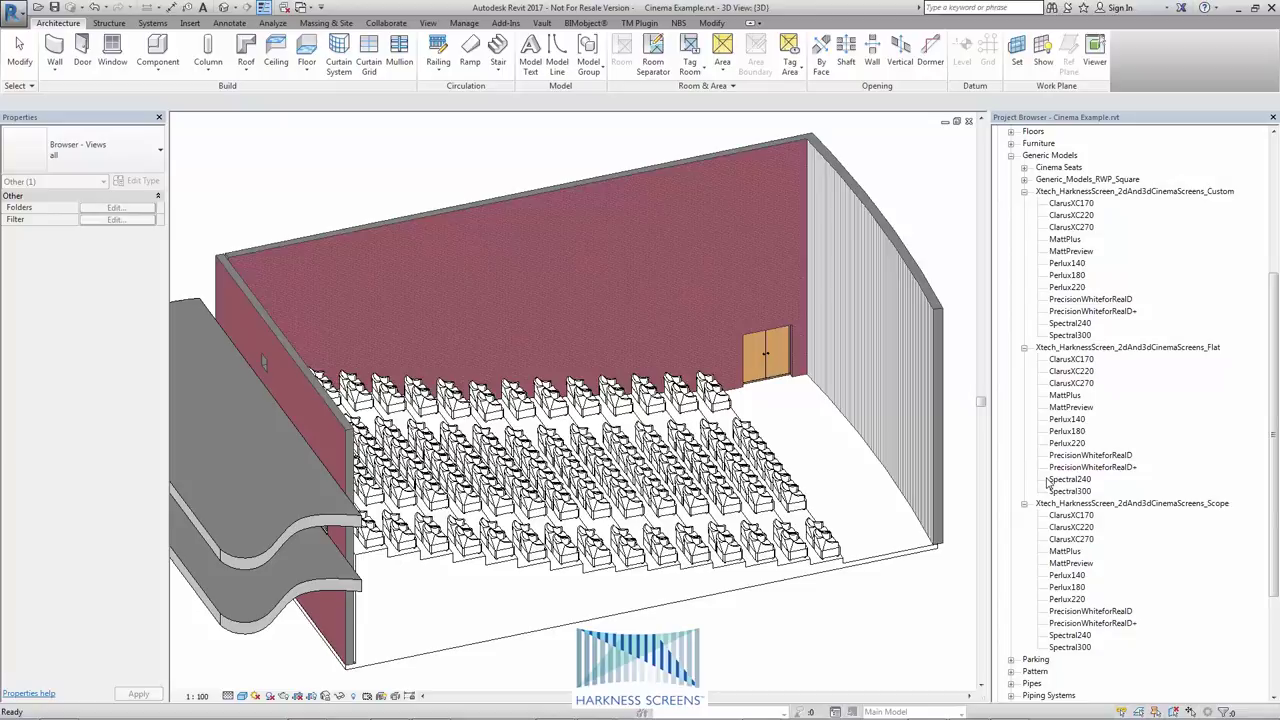
{"action": "left_click", "coordinate": [788, 479]}
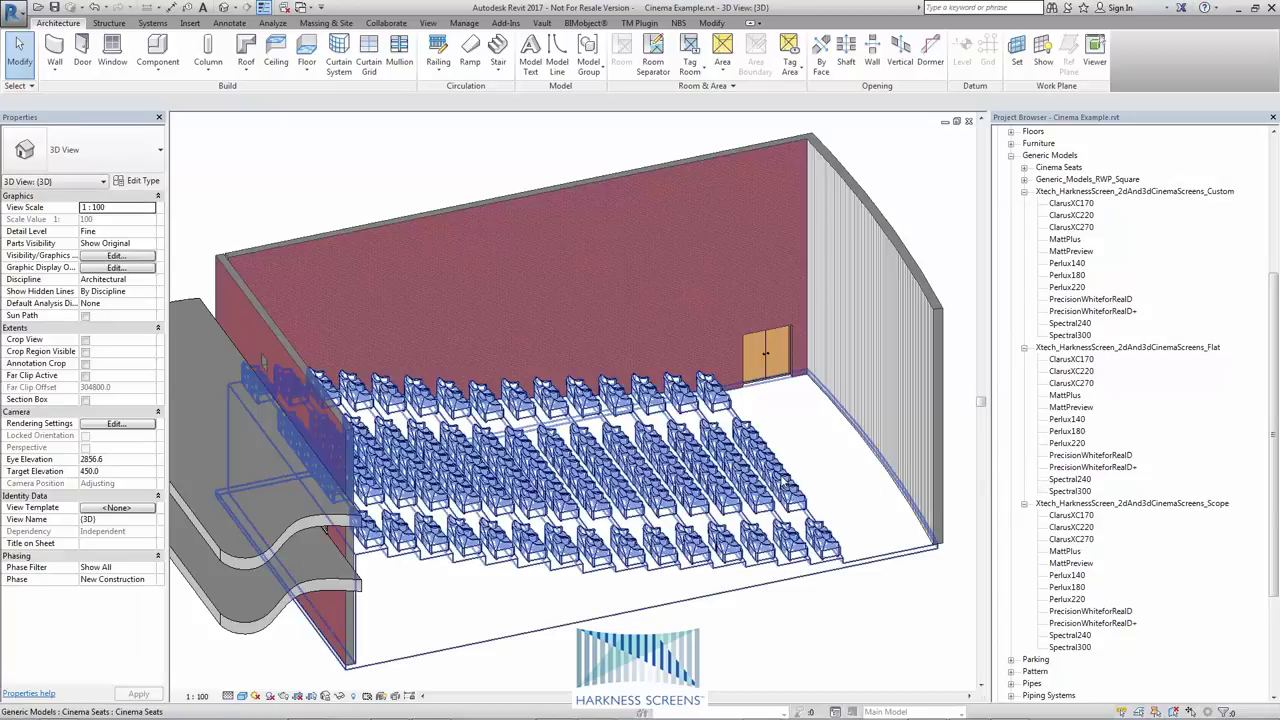
{"action": "middle_click_drag", "start_coordinate": [788, 479], "coordinate": [661, 417]}
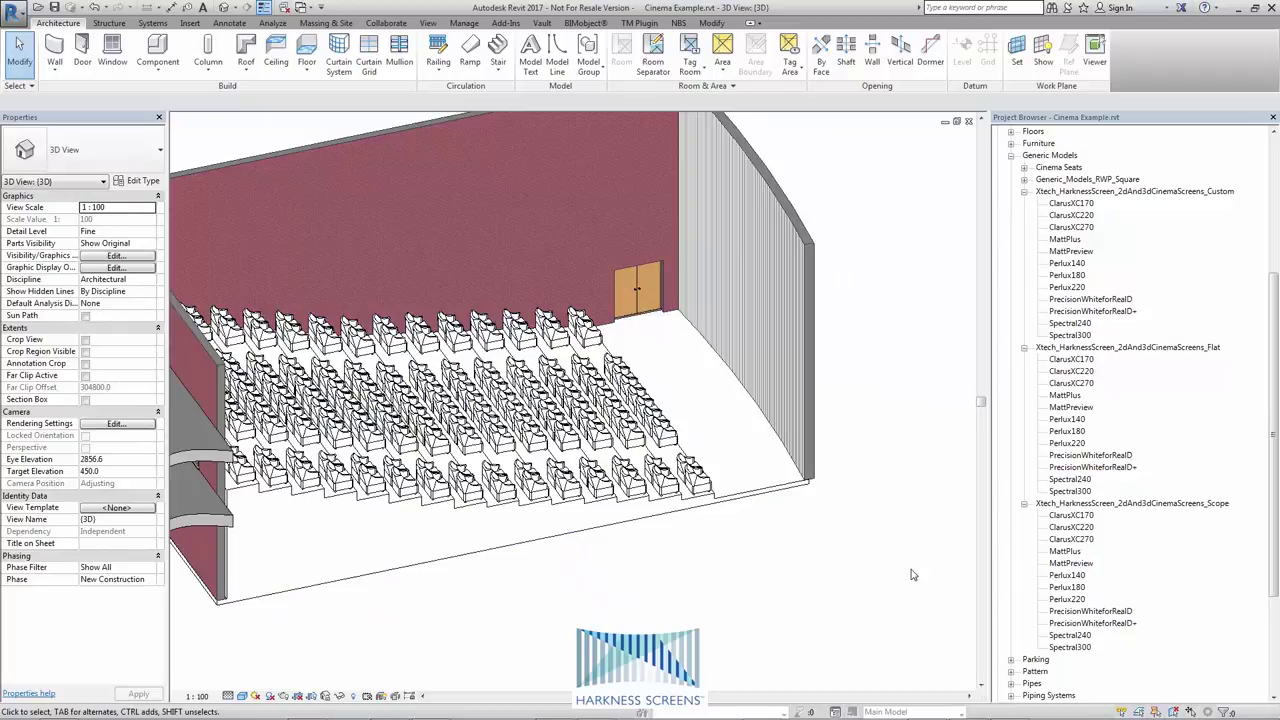
{"action": "left_click_drag", "start_coordinate": [1080, 522], "coordinate": [848, 522]}
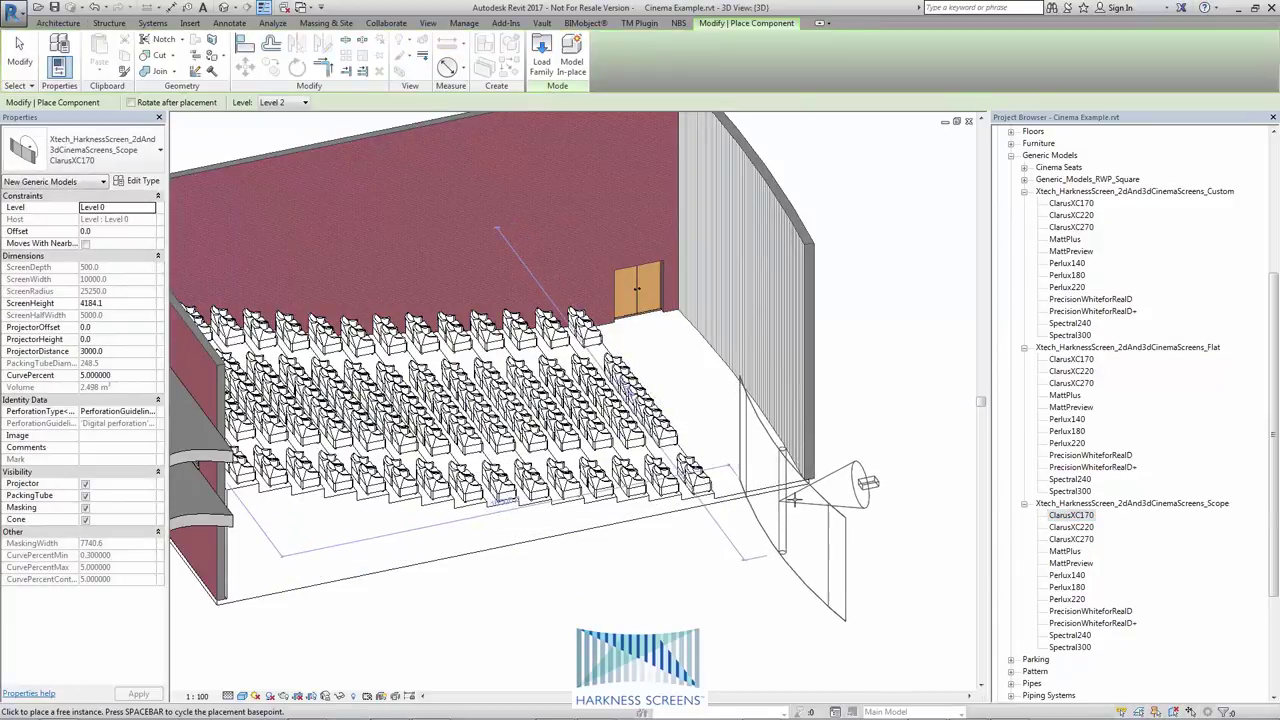
{"action": "left_click", "coordinate": [295, 104]}
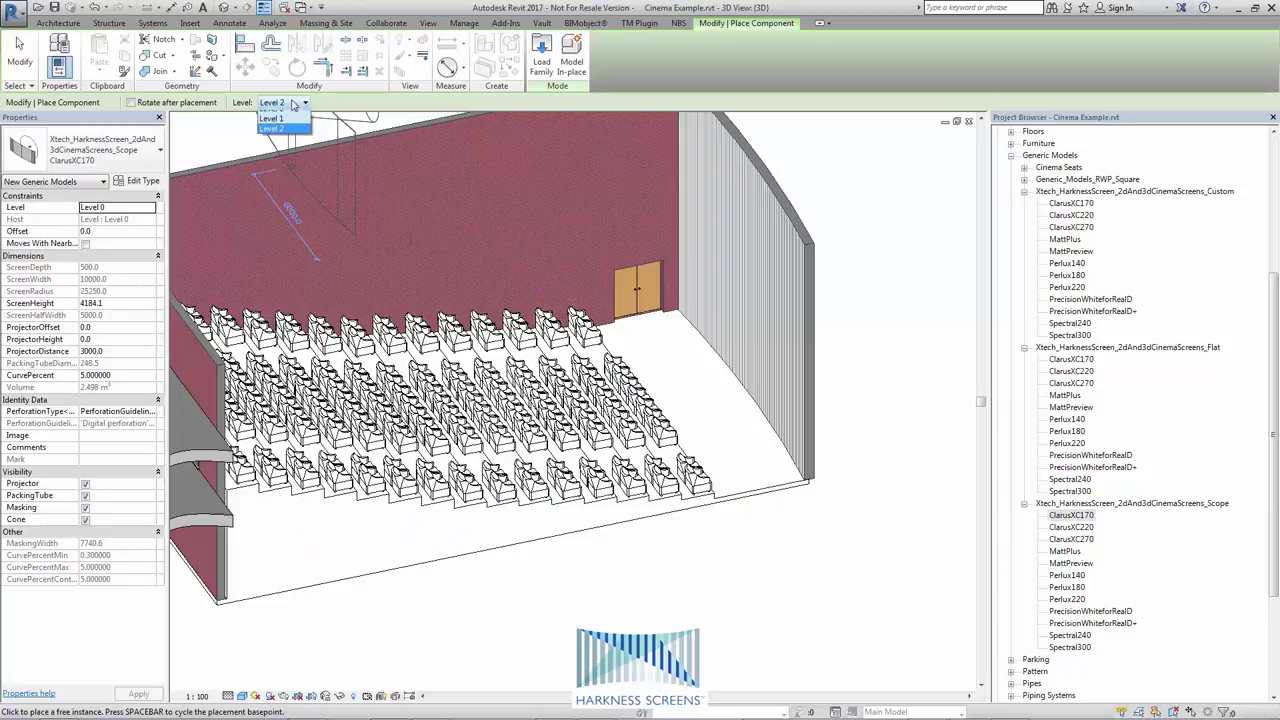
{"action": "left_click", "coordinate": [300, 132]}
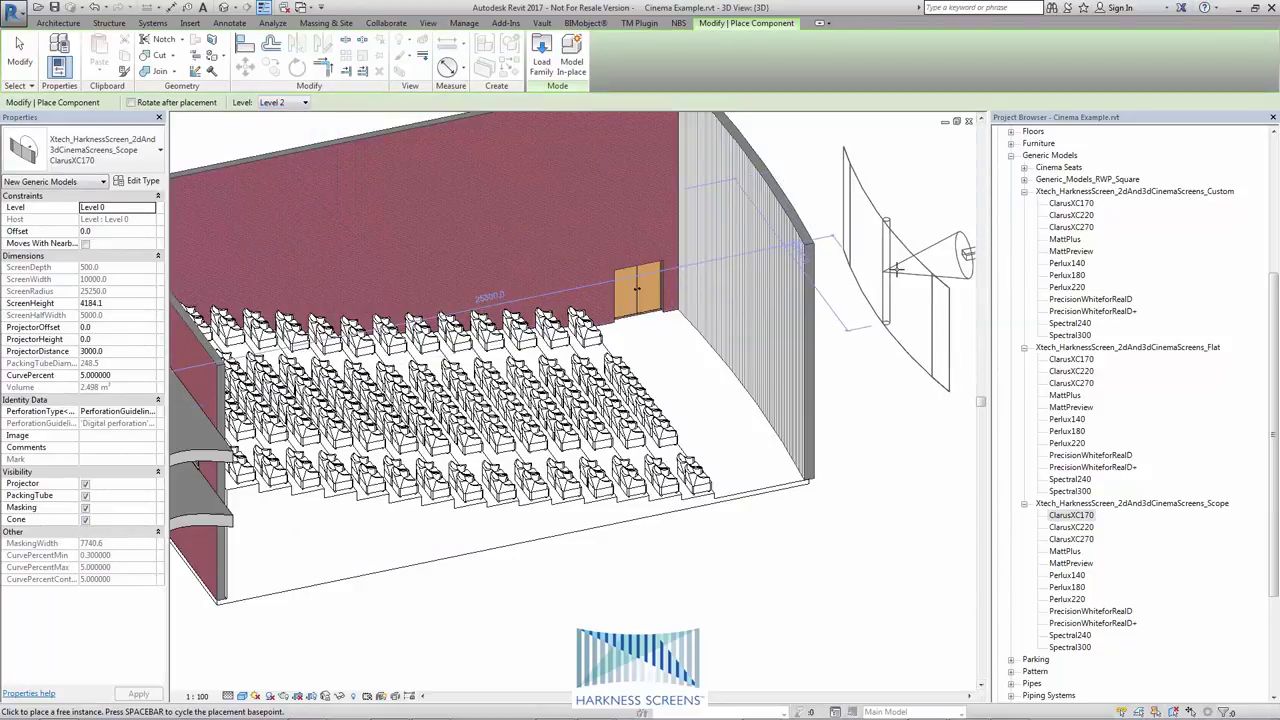
{"action": "key", "text": "Escape"}
Open the Level 0 floor plan and collapse the Custom and Flat families to reveal Scope types
{"action": "left_click_drag", "start_coordinate": [1276, 342], "coordinate": [1277, 172]}
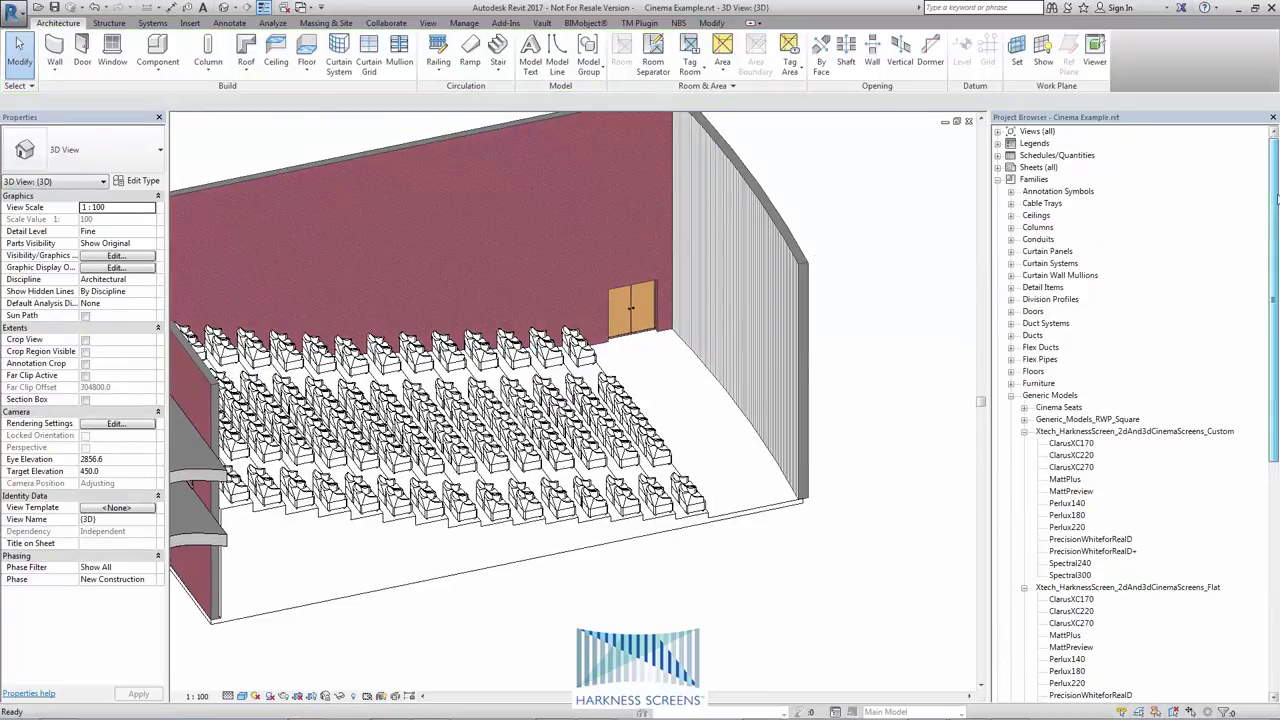
{"action": "key", "text": "Return"}
{"action": "left_click", "coordinate": [998, 132]}
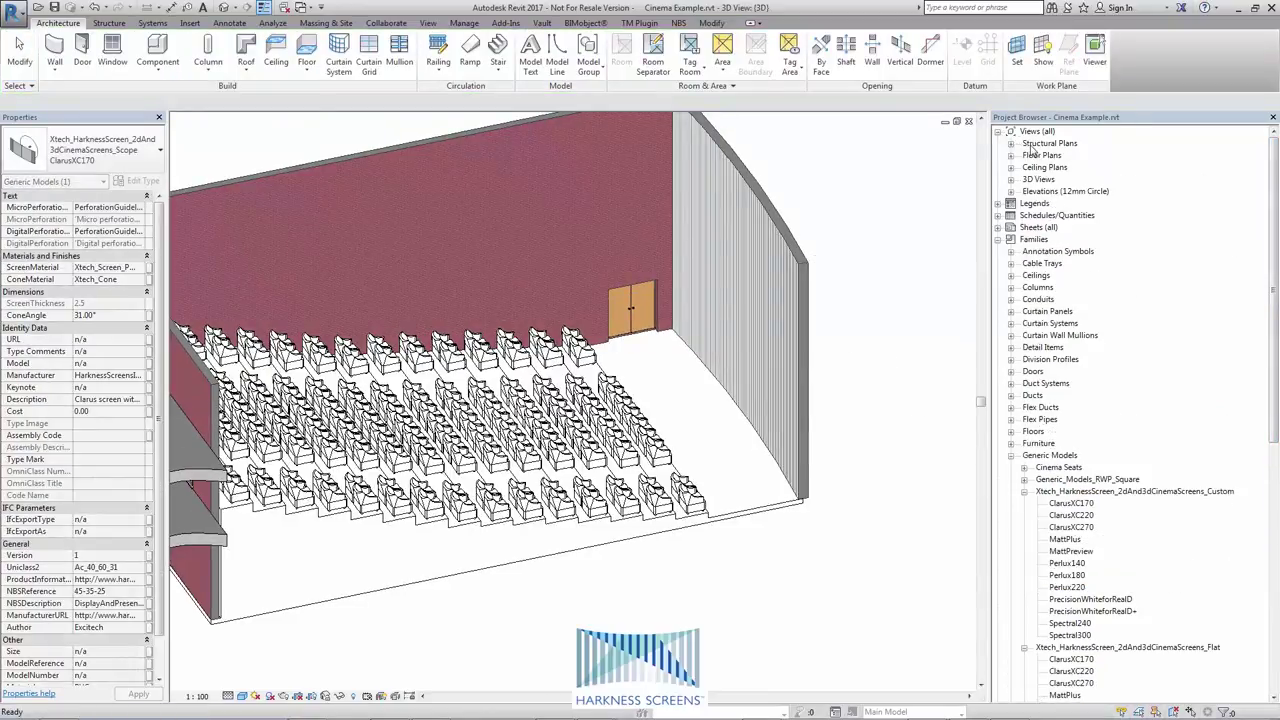
{"action": "left_click", "coordinate": [1011, 156]}
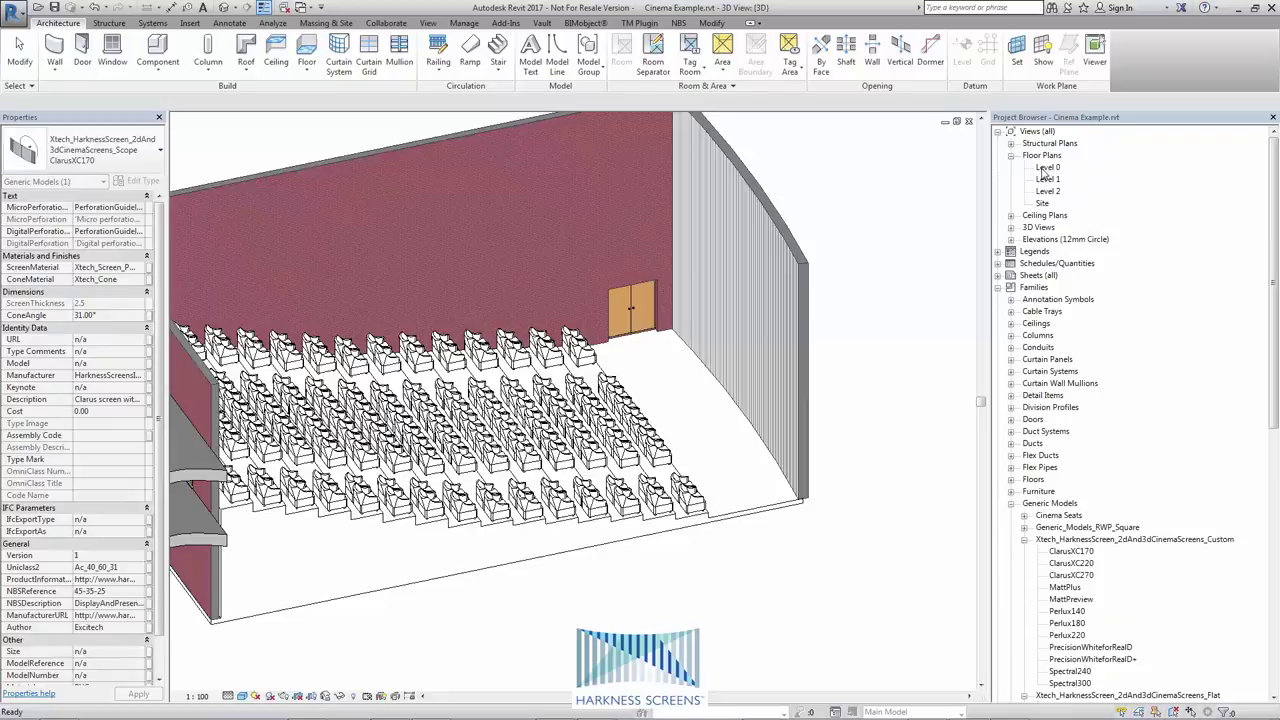
{"action": "double_click", "coordinate": [1046, 168]}
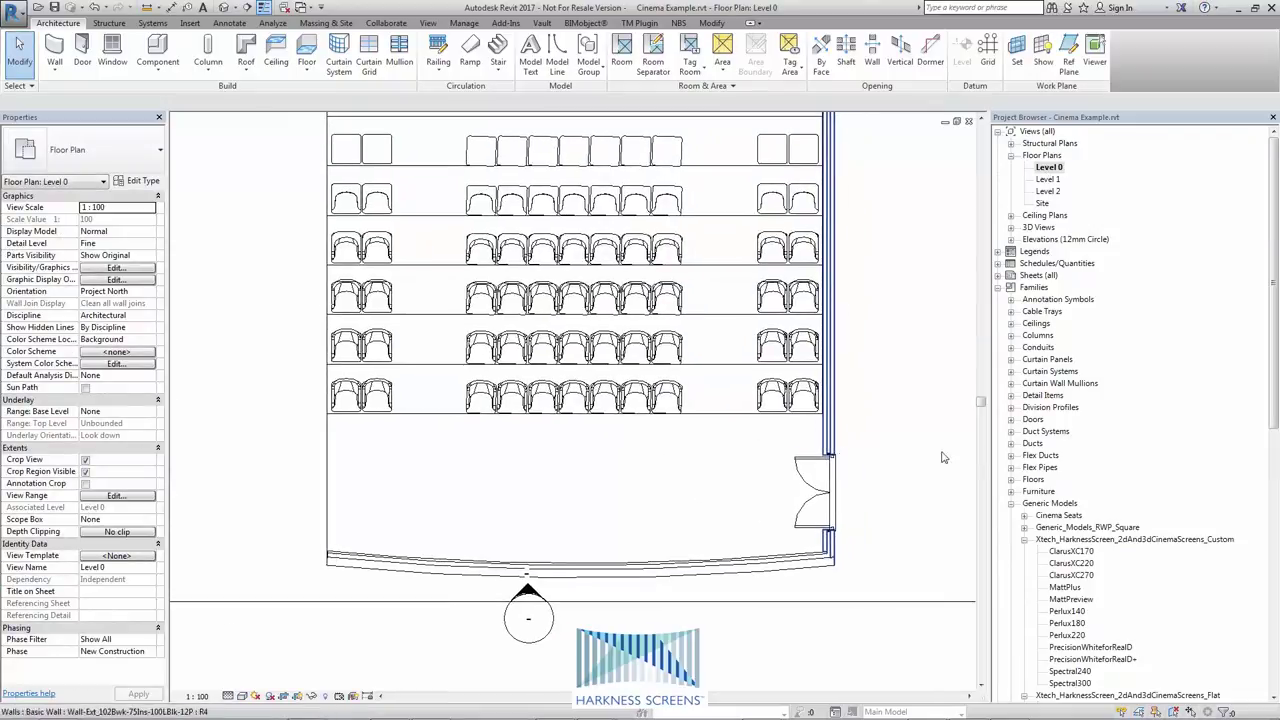
{"action": "left_click", "coordinate": [1024, 540]}
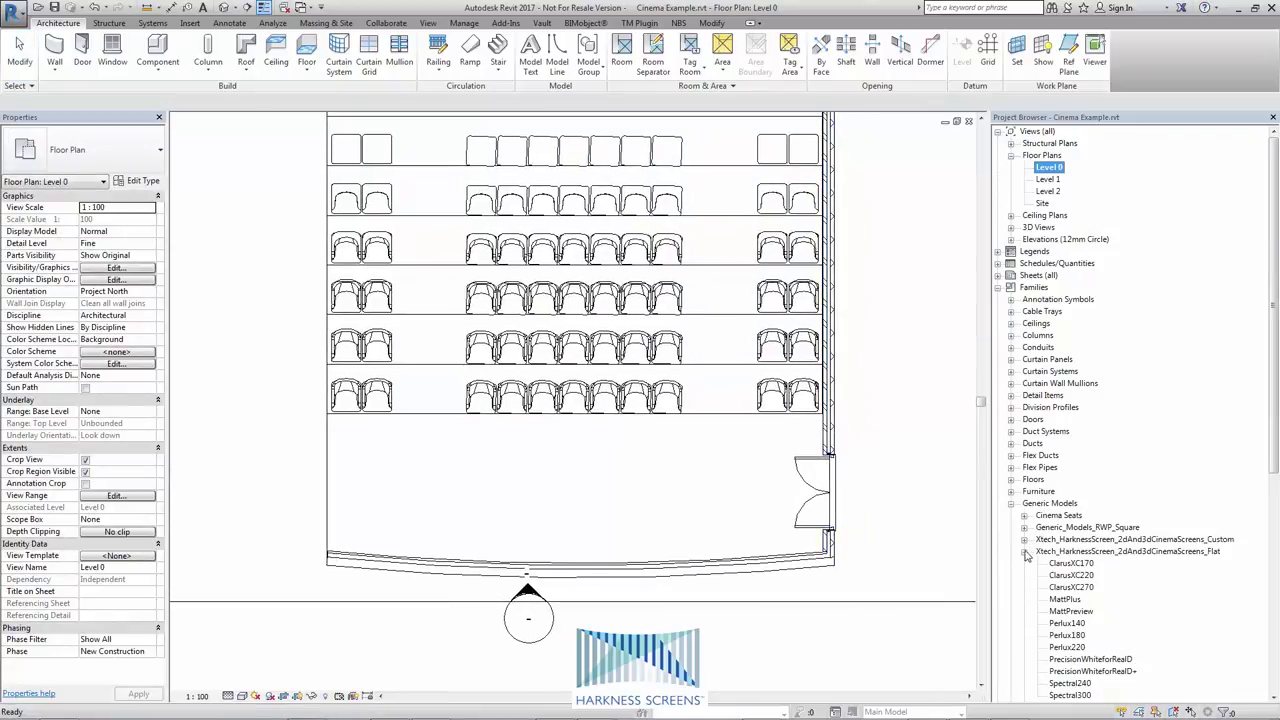
{"action": "left_click", "coordinate": [1024, 552]}
{"action": "scroll", "coordinate": [1060, 520], "scroll_direction": "down", "scroll_amount": 2}
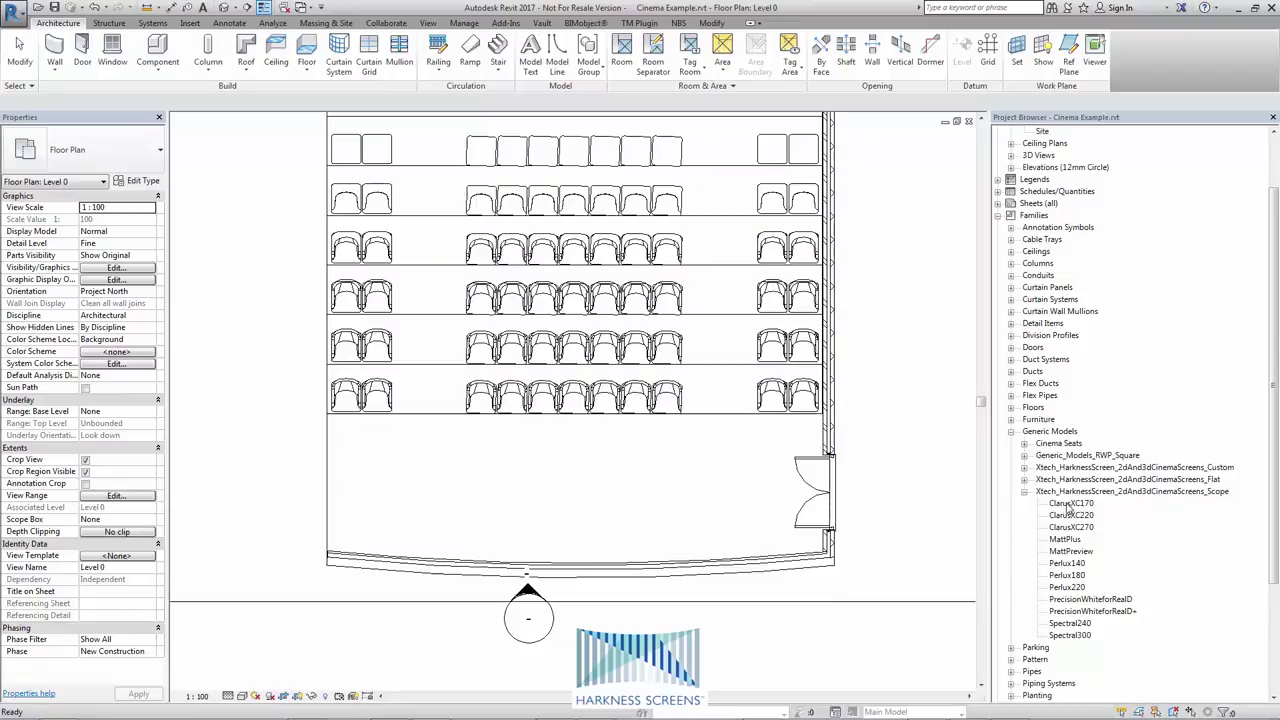
Place a ClarusXC170 scope screen at the front wall's midpoint, rotated to face the seating
{"action": "left_click_drag", "start_coordinate": [1068, 508], "coordinate": [592, 484]}
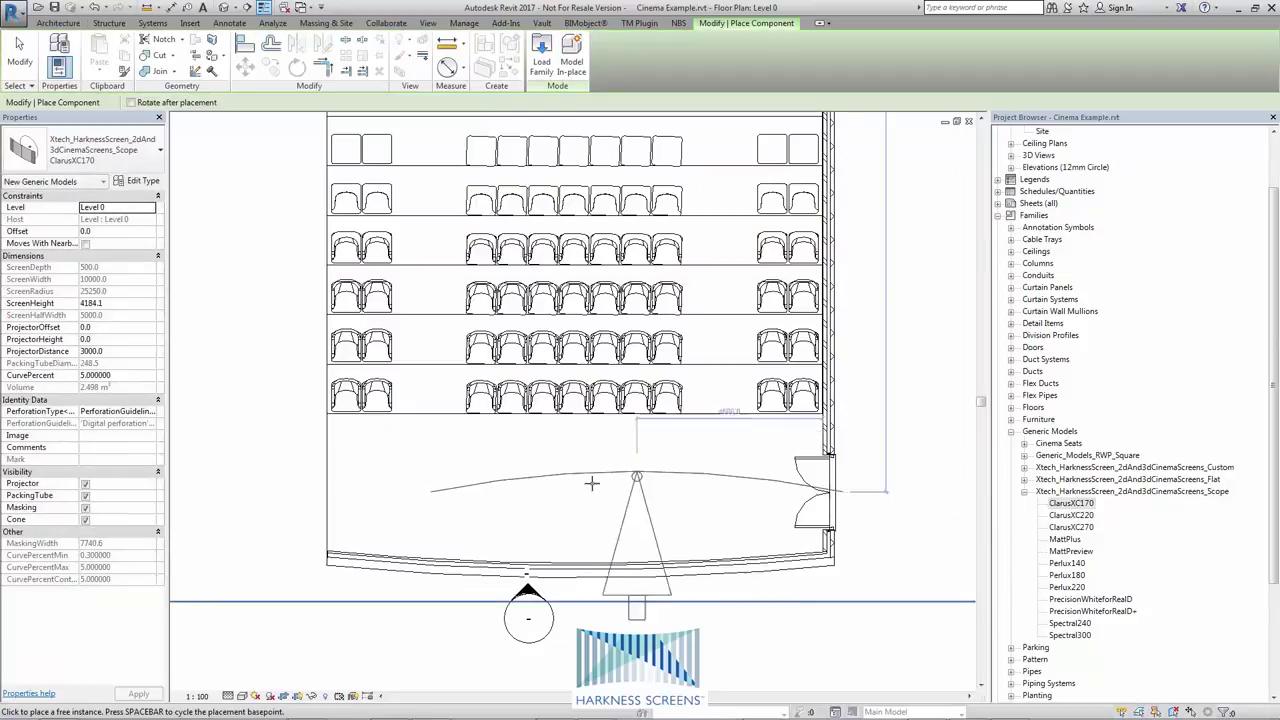
{"action": "key", "text": "space"}
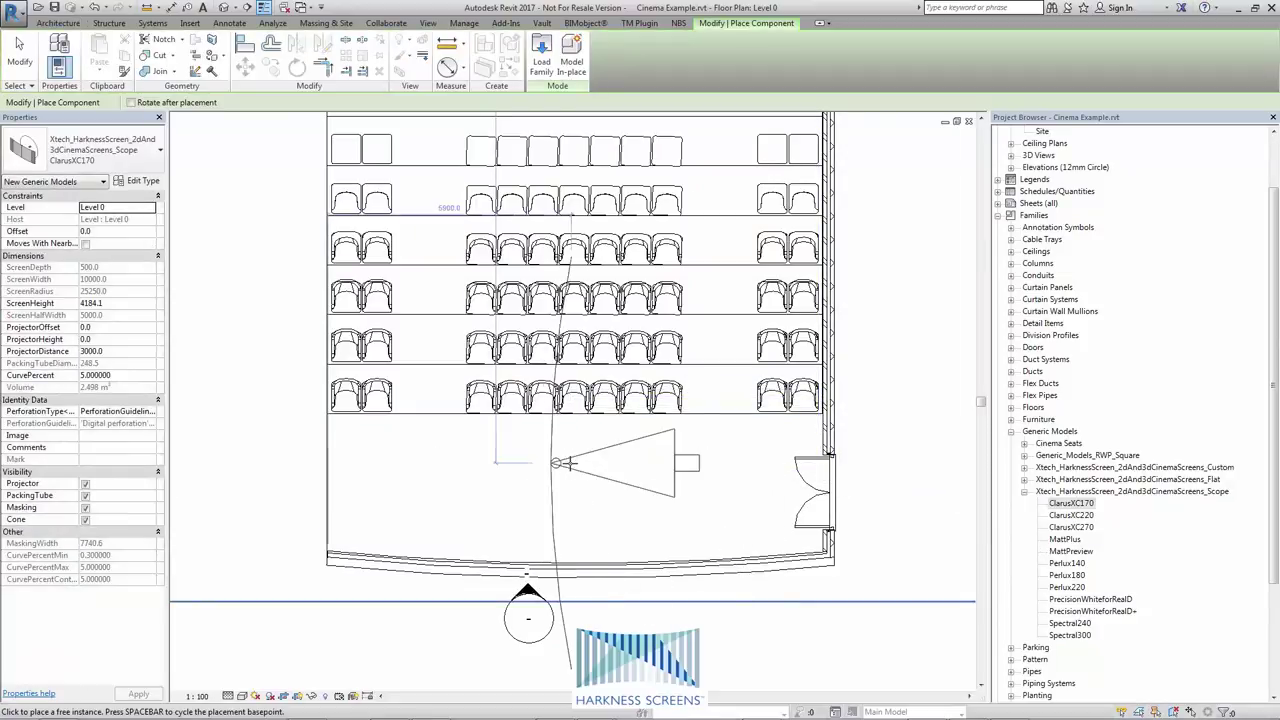
{"action": "key", "text": "space"}
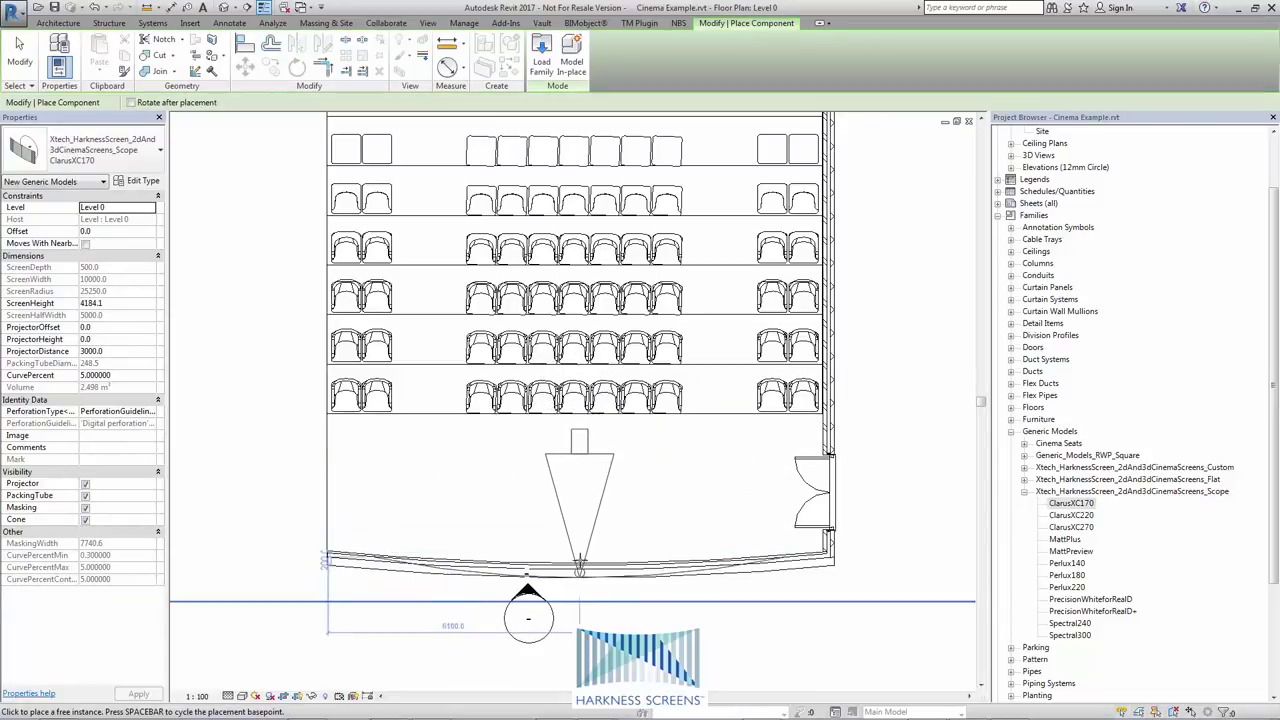
{"action": "left_click", "coordinate": [580, 565]}
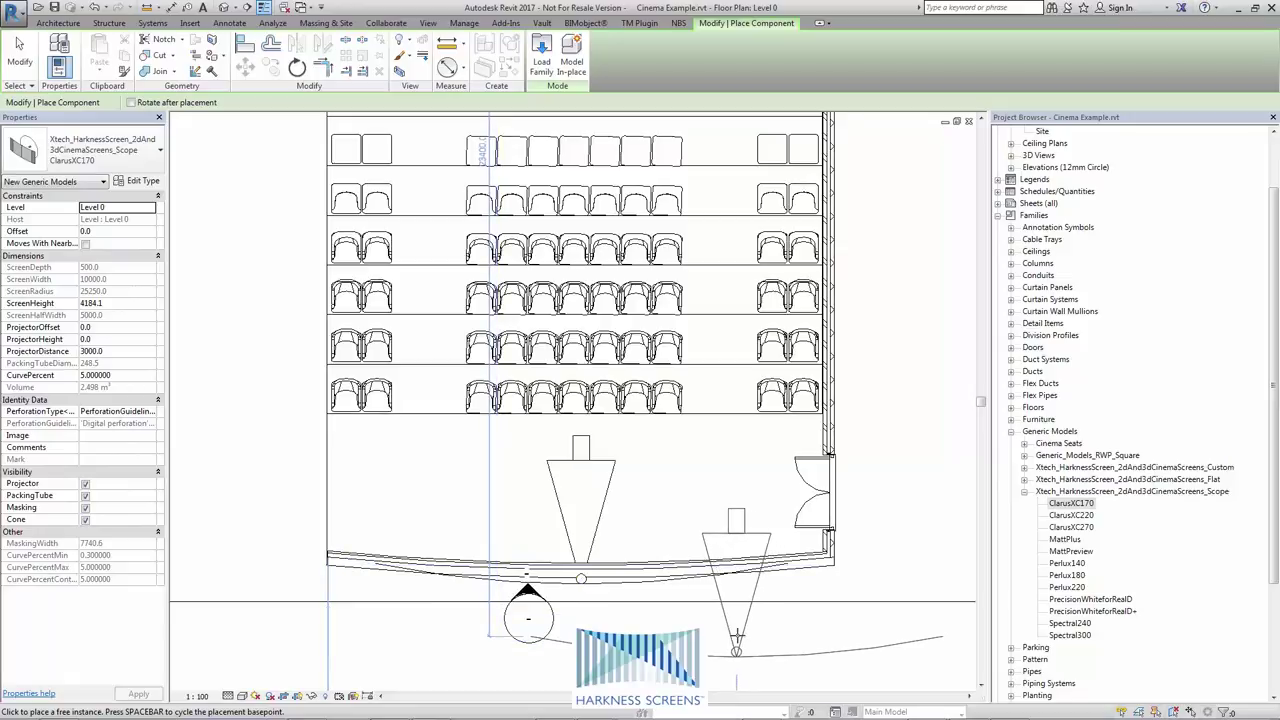
{"action": "key", "text": "Escape"}
Nudge the ClarusXC170 screen four steps up toward the seats
{"action": "left_click", "coordinate": [599, 523]}
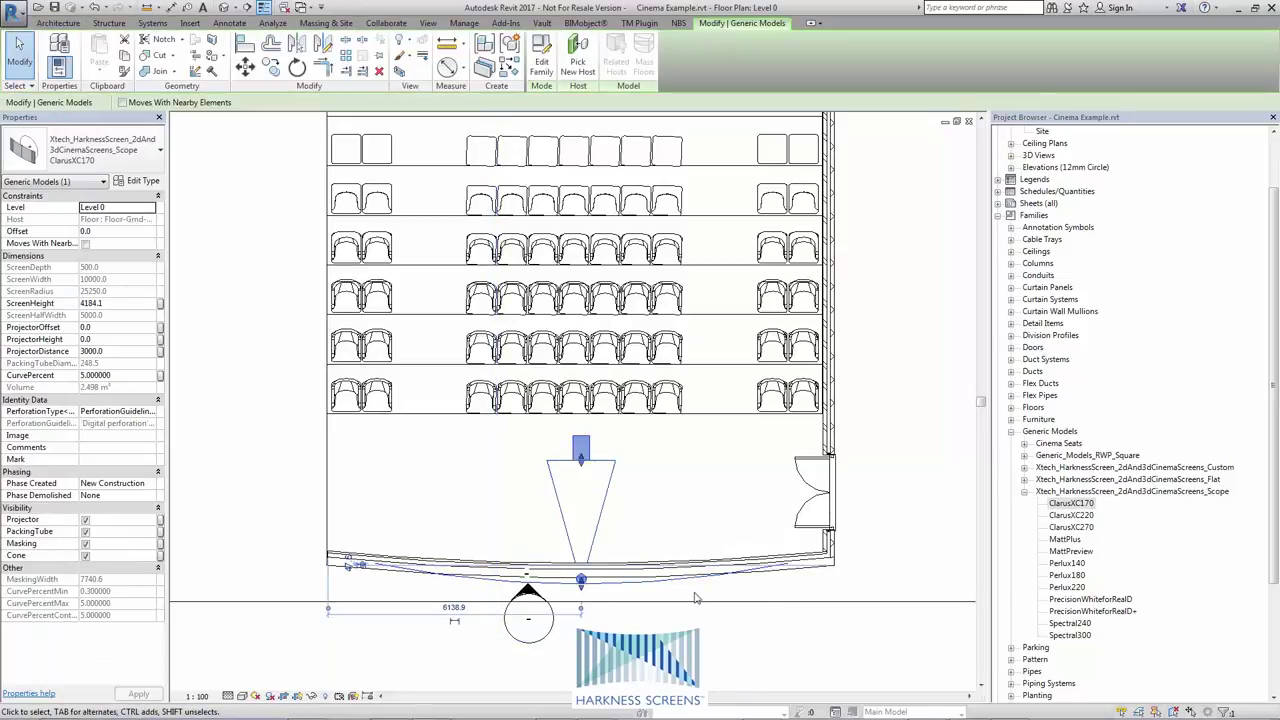
{"action": "key", "text": "Up"}
{"action": "key", "text": "Up"}
{"action": "key", "text": "Up"}
{"action": "key", "text": "Up"}
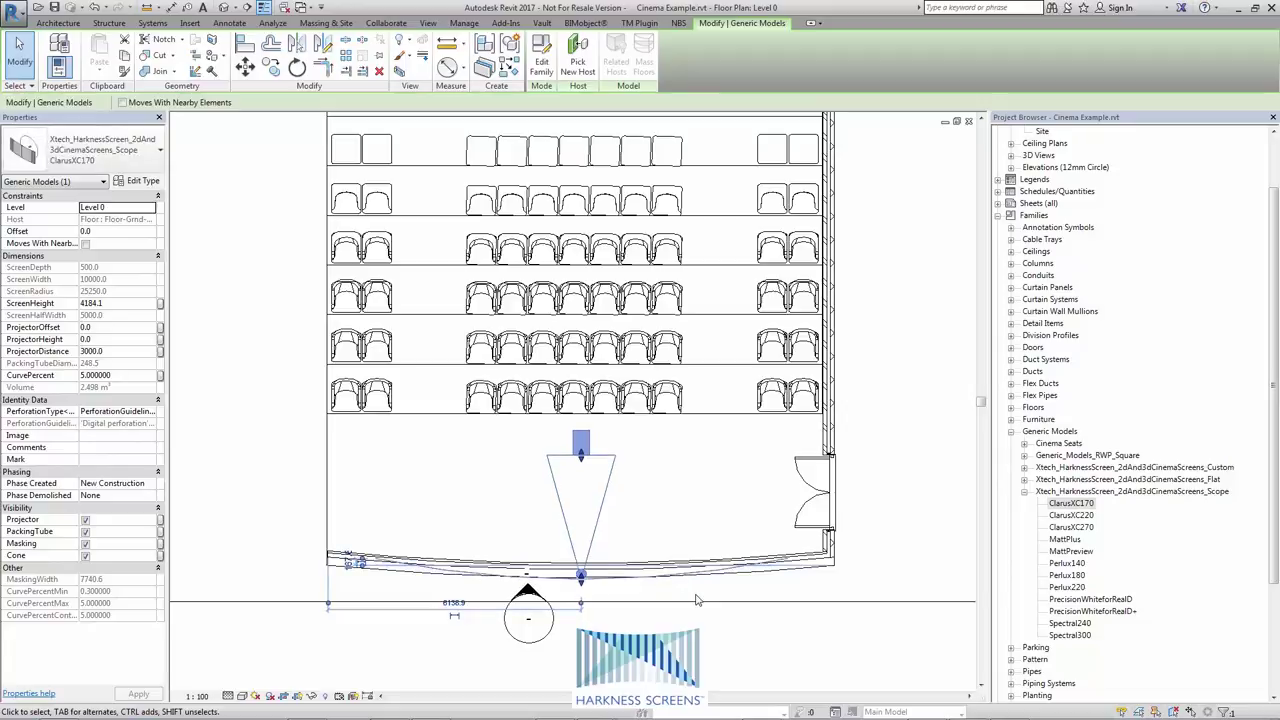
{"action": "key", "text": "Up"}
{"action": "key", "text": "Up"}
{"action": "key", "text": "Up"}
{"action": "key", "text": "Up"}
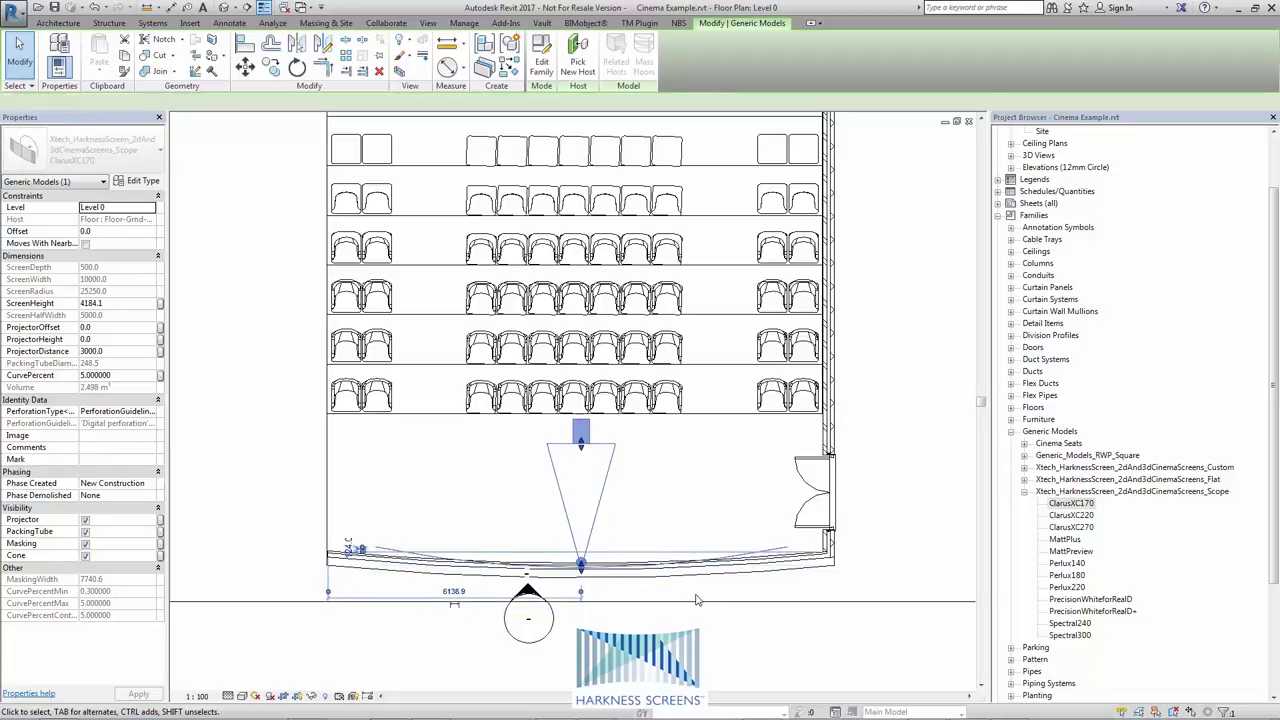
{"action": "key", "text": "Up"}
{"action": "key", "text": "Up"}
{"action": "key", "text": "Up"}
{"action": "key", "text": "Up"}
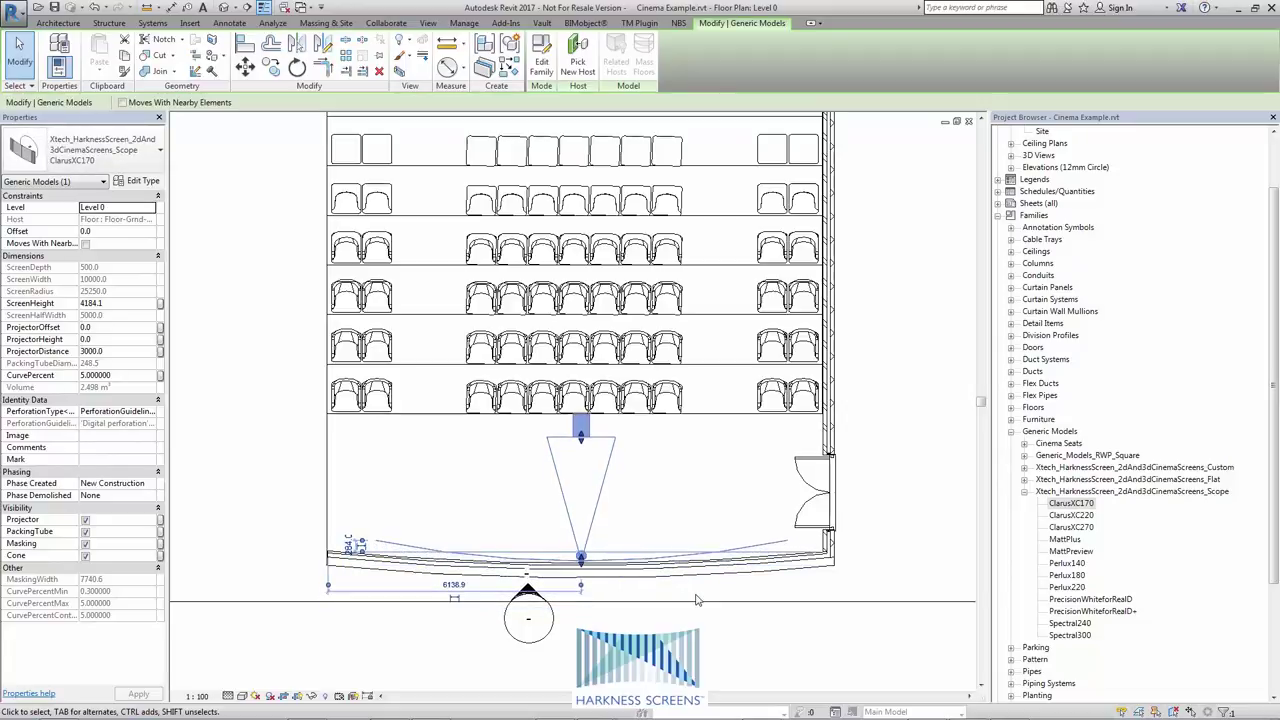
{"action": "key", "text": "Up"}
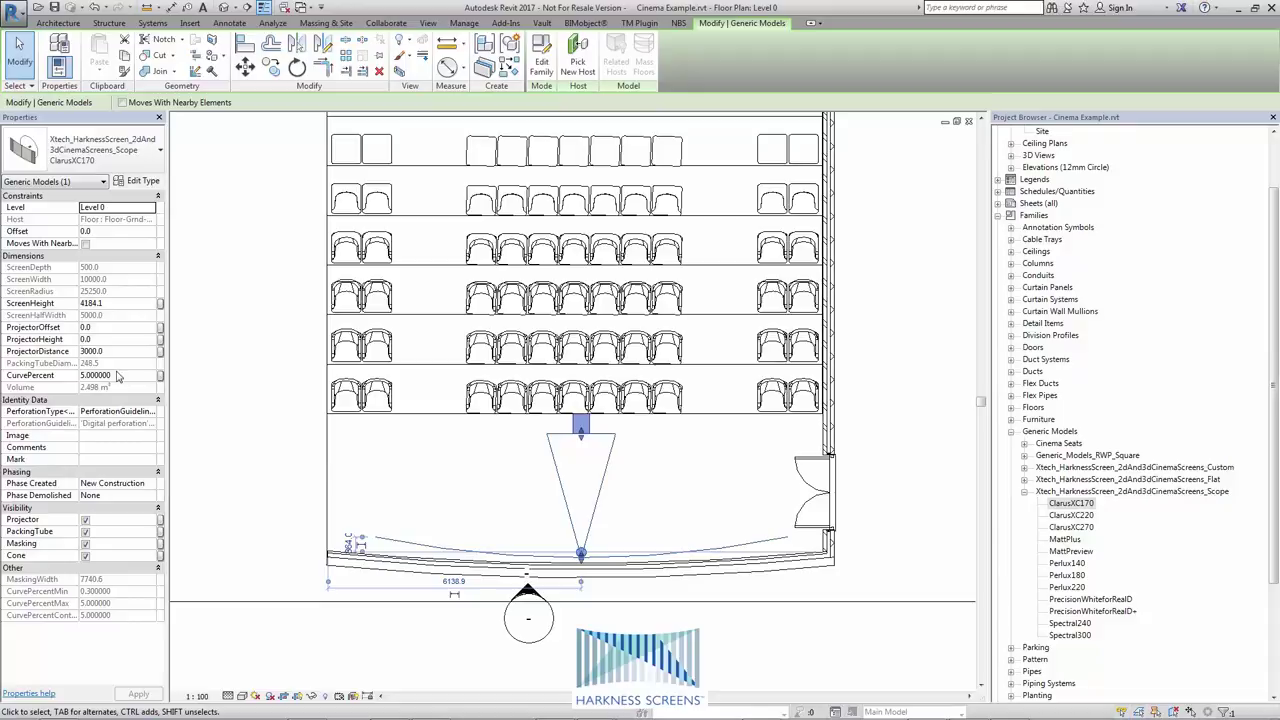
Set the screen's CurvePercent to 3, then to 2
{"action": "left_click", "coordinate": [121, 374]}
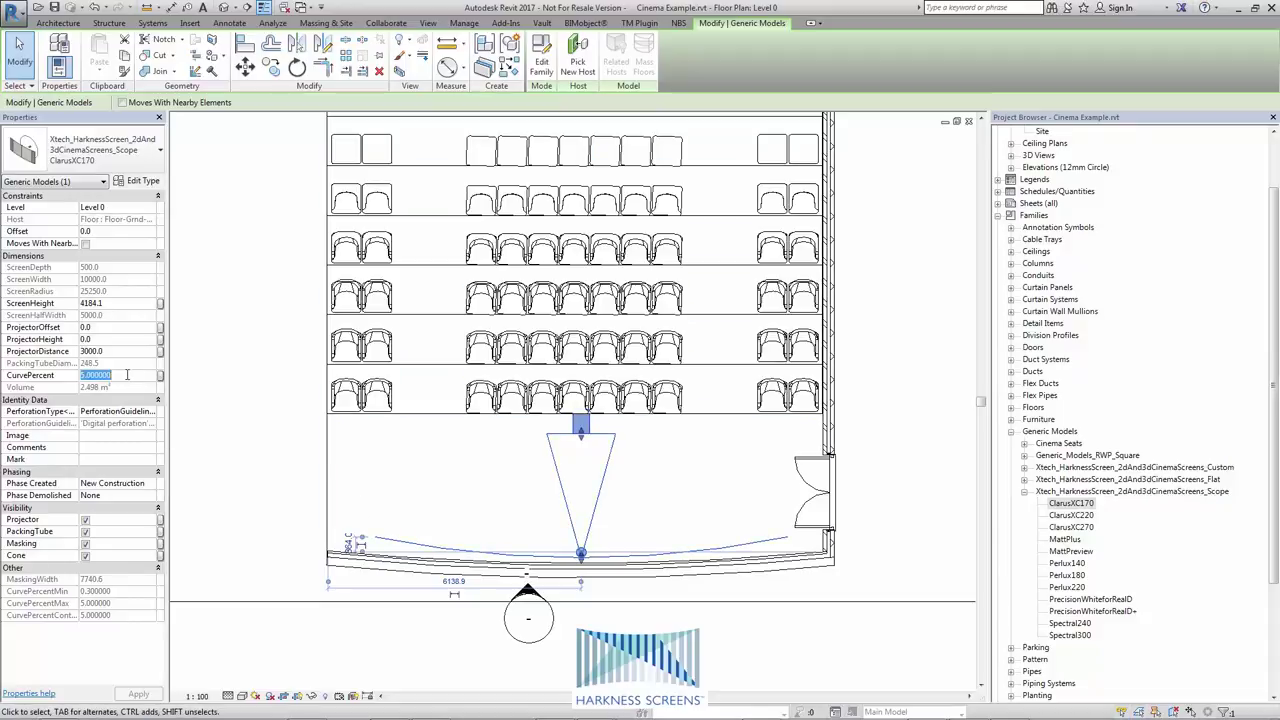
{"action": "type", "text": "3"}
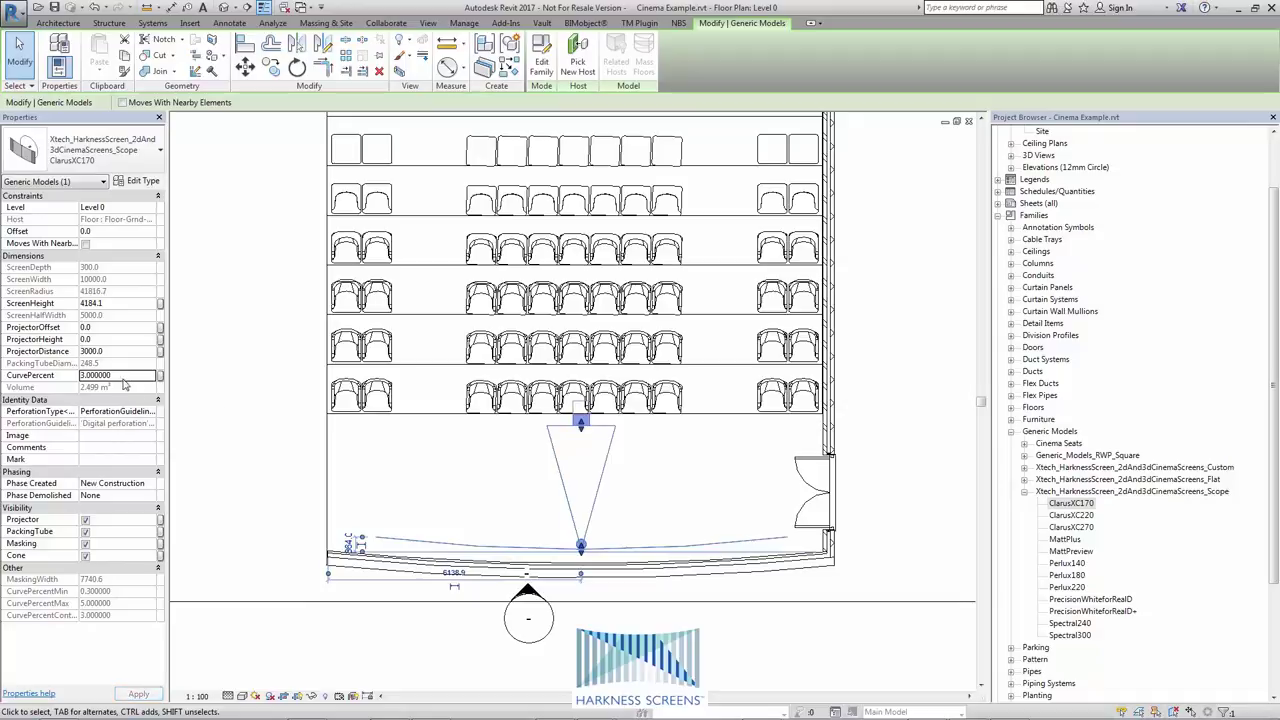
{"action": "left_click", "coordinate": [131, 374]}
{"action": "type", "text": "2"}
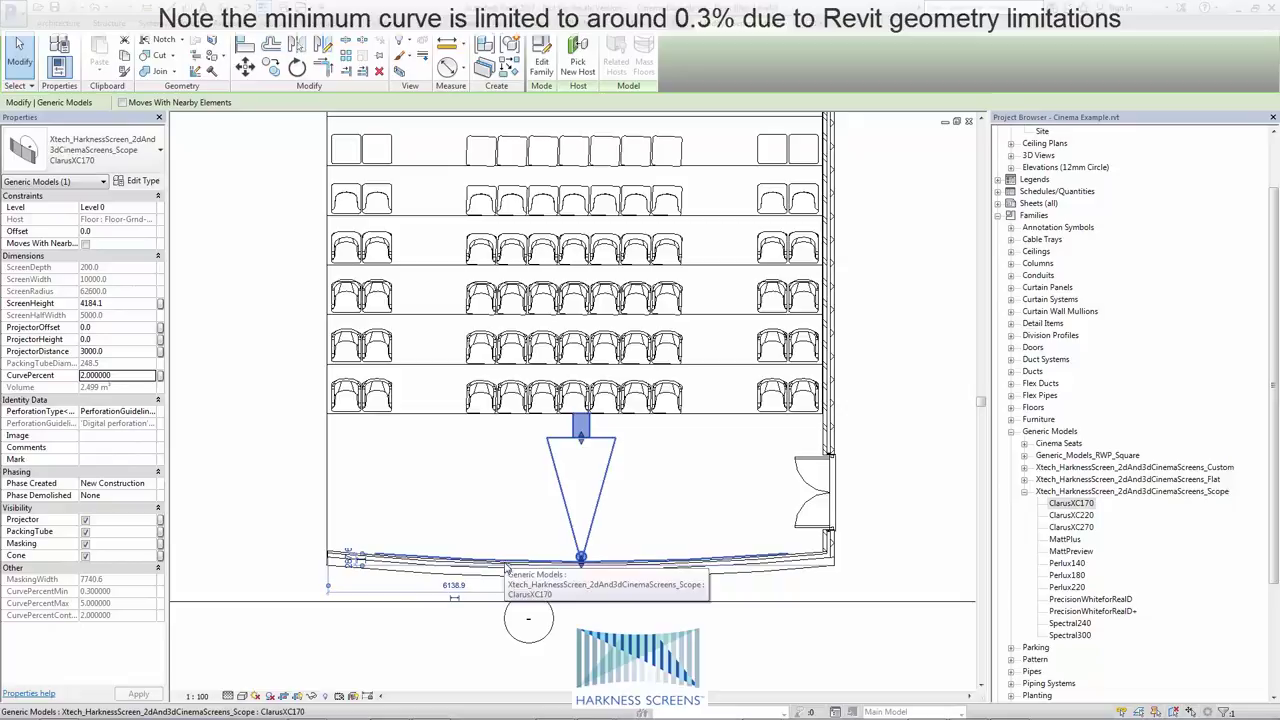
Deselect the screen and switch to the Default 3D View, orbited to face the front wall
{"action": "left_click", "coordinate": [281, 475]}
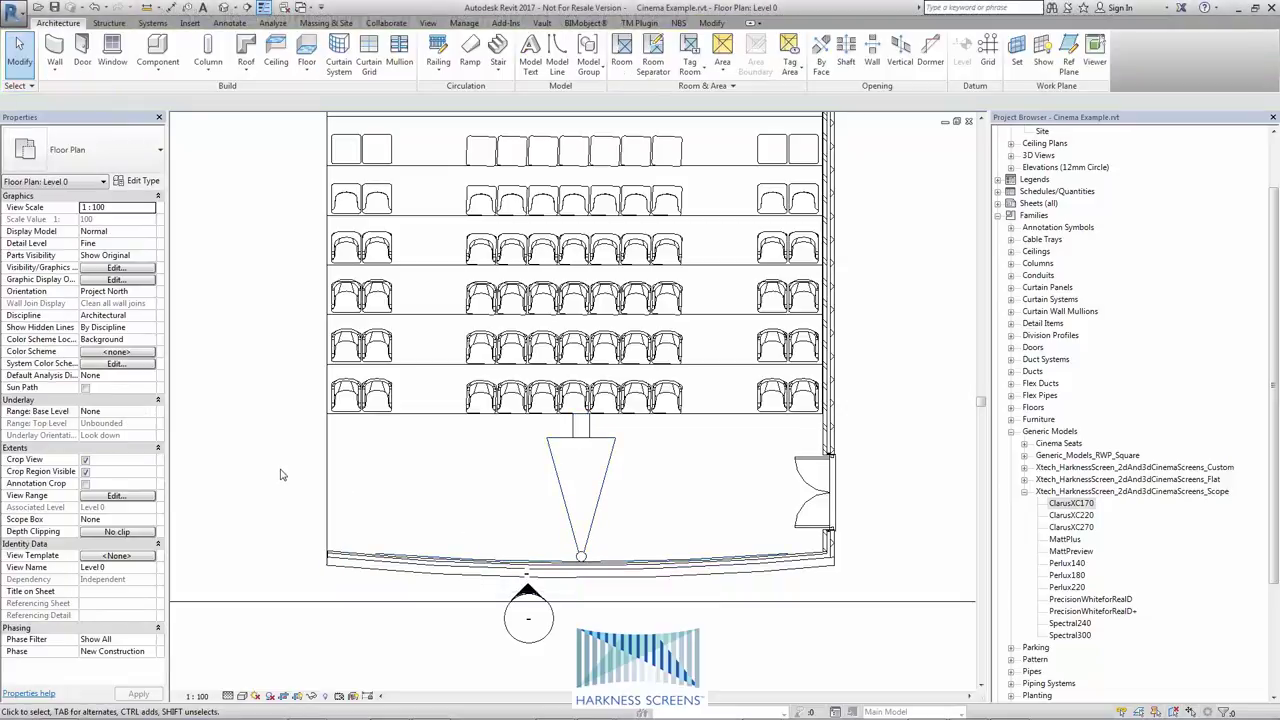
{"action": "left_click", "coordinate": [589, 492]}
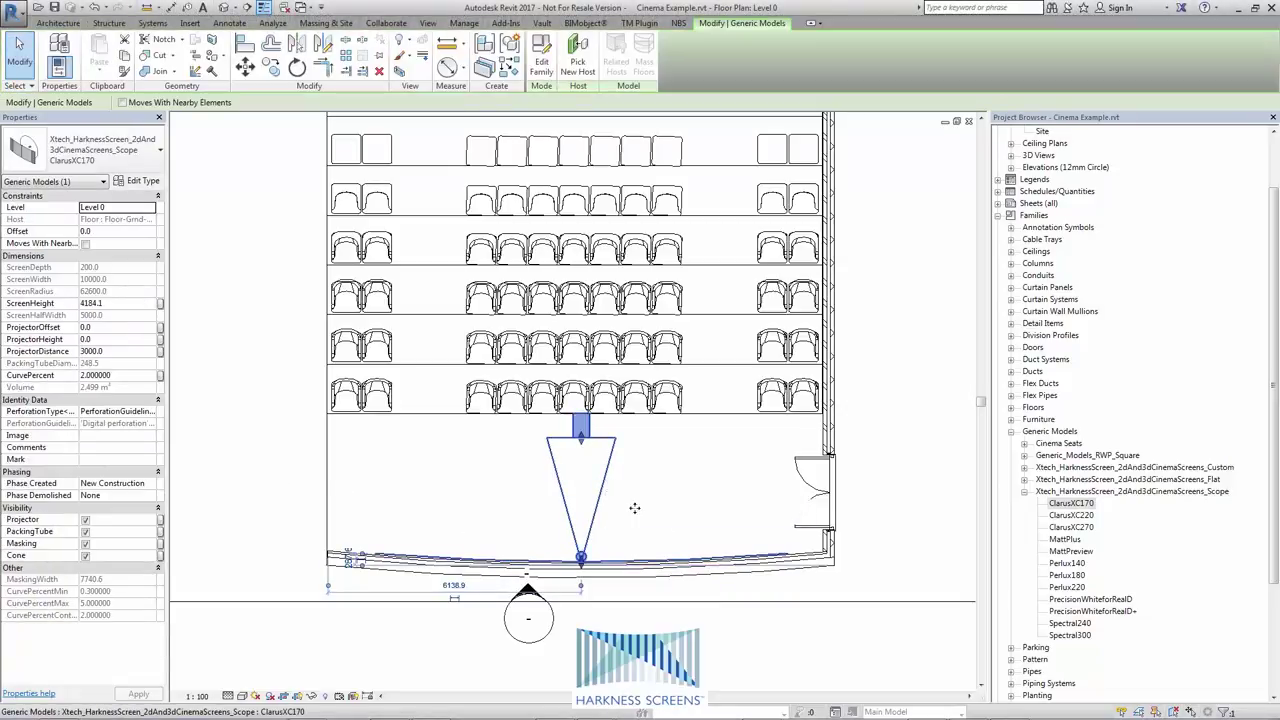
{"action": "left_click", "coordinate": [892, 403]}
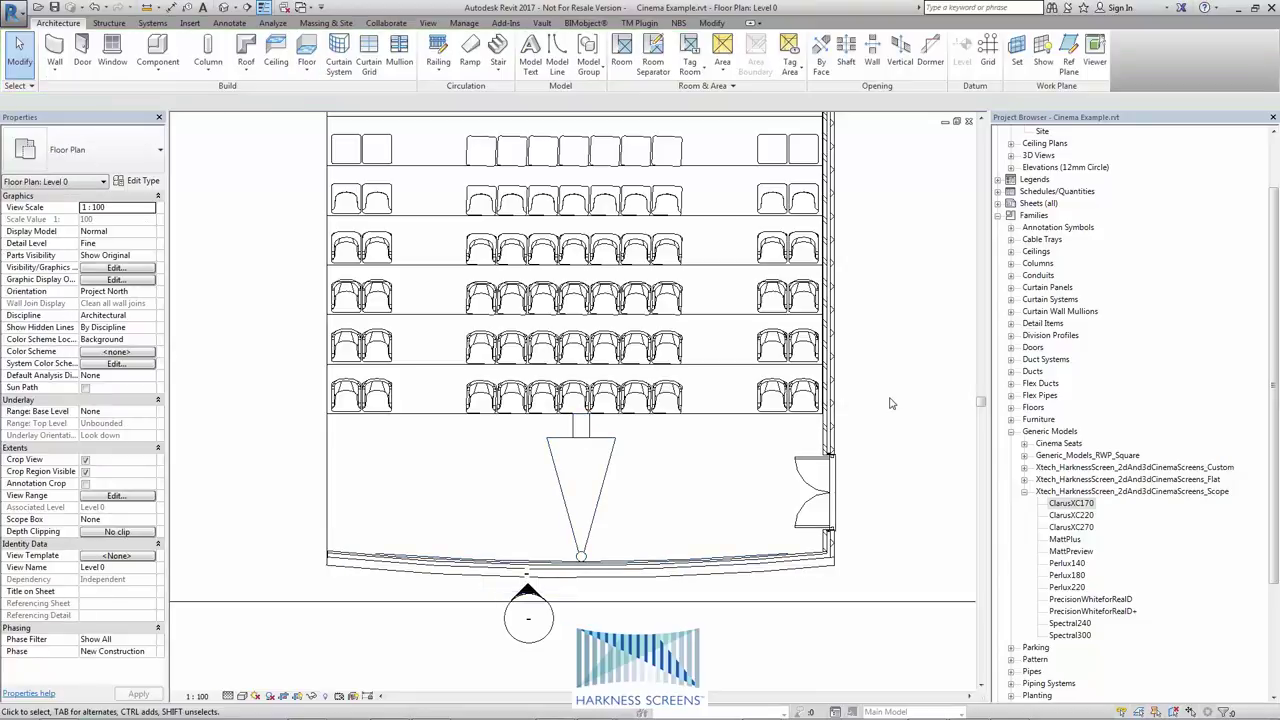
{"action": "left_click", "coordinate": [224, 8]}
{"action": "scroll", "coordinate": [835, 530], "scroll_direction": "up", "scroll_amount": 2}
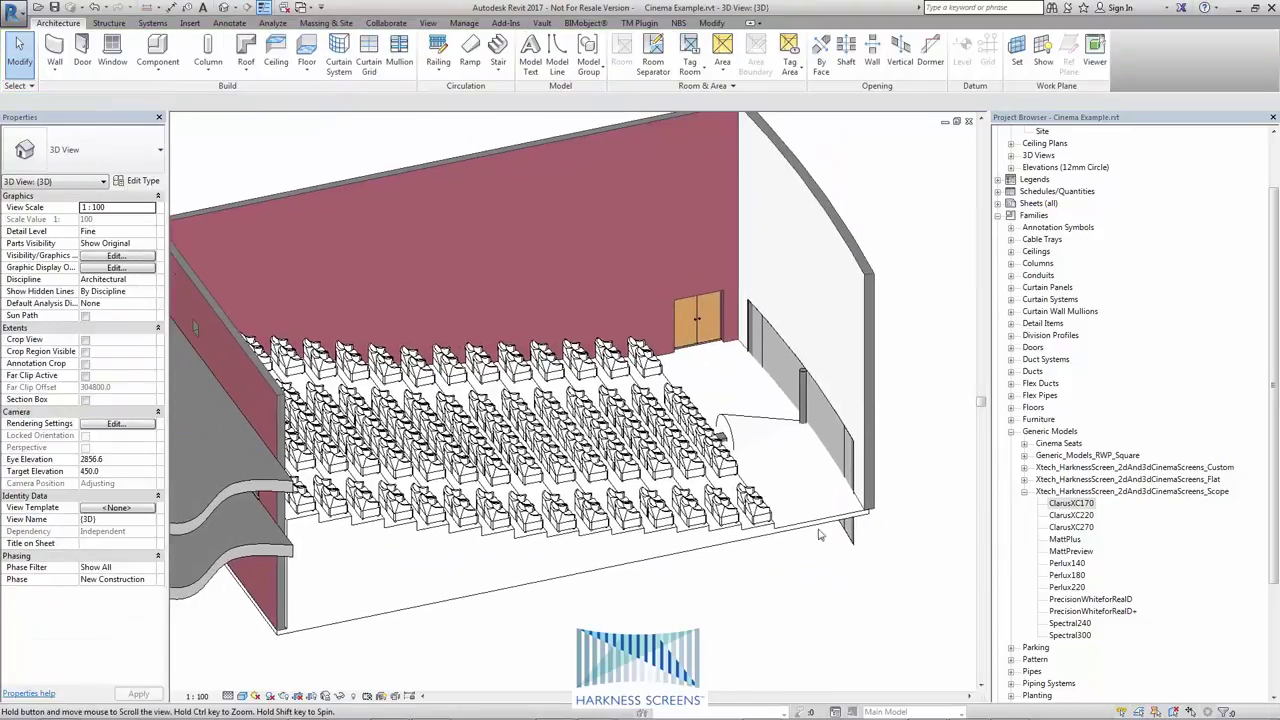
{"action": "middle_click_drag", "start_coordinate": [819, 535], "coordinate": [830, 487], "text": "shift"}
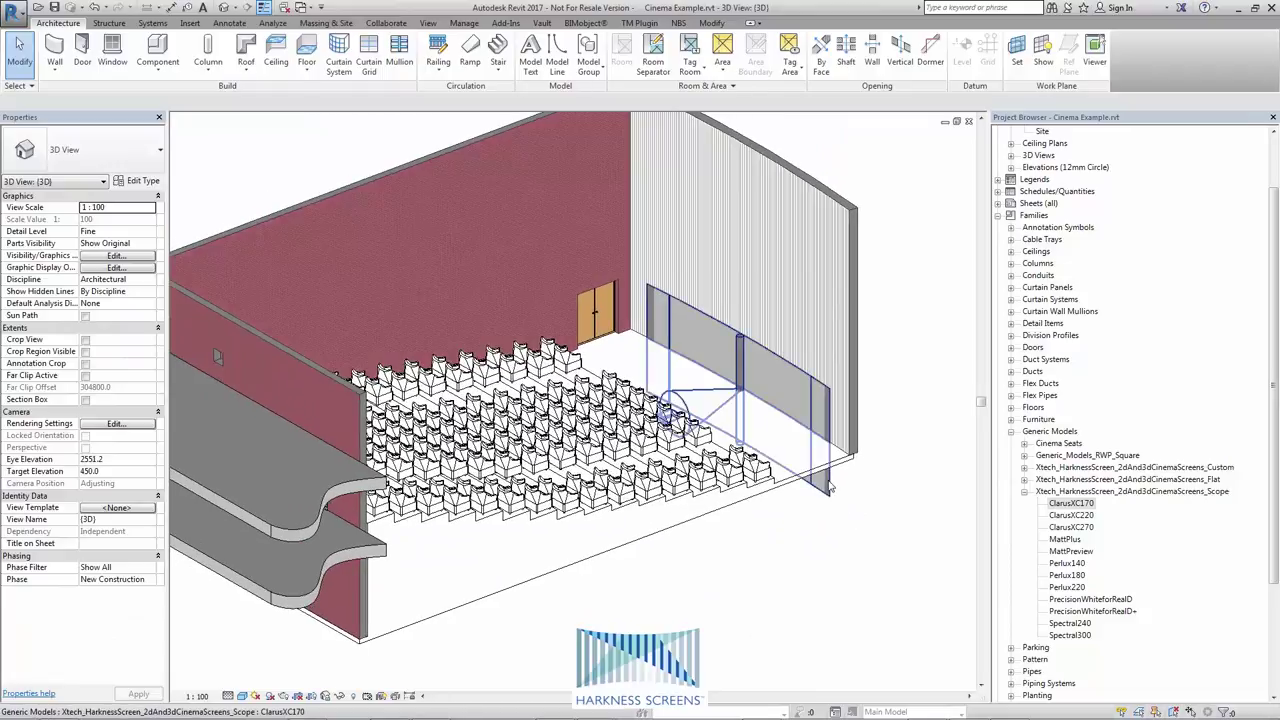
Select the ClarusXC170 screen in 3D and set its Offset to 5000
{"action": "left_click", "coordinate": [830, 487]}
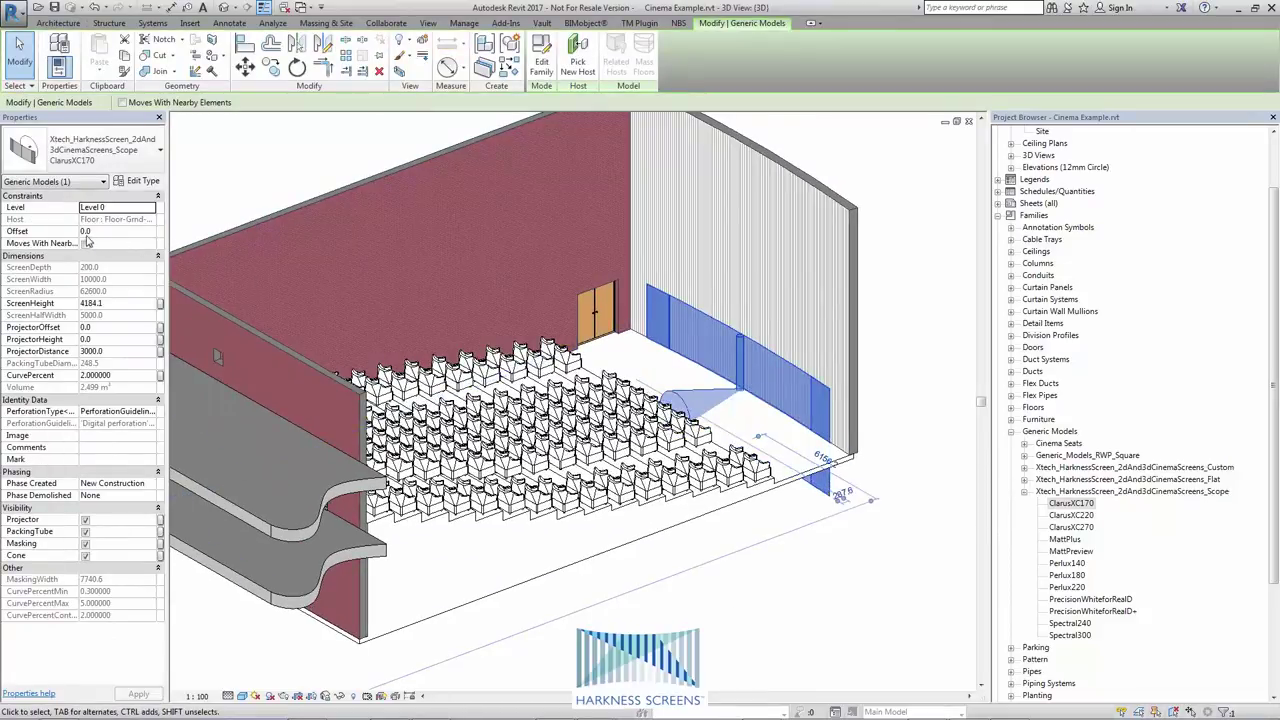
{"action": "left_click", "coordinate": [101, 231]}
{"action": "type", "text": "5"}
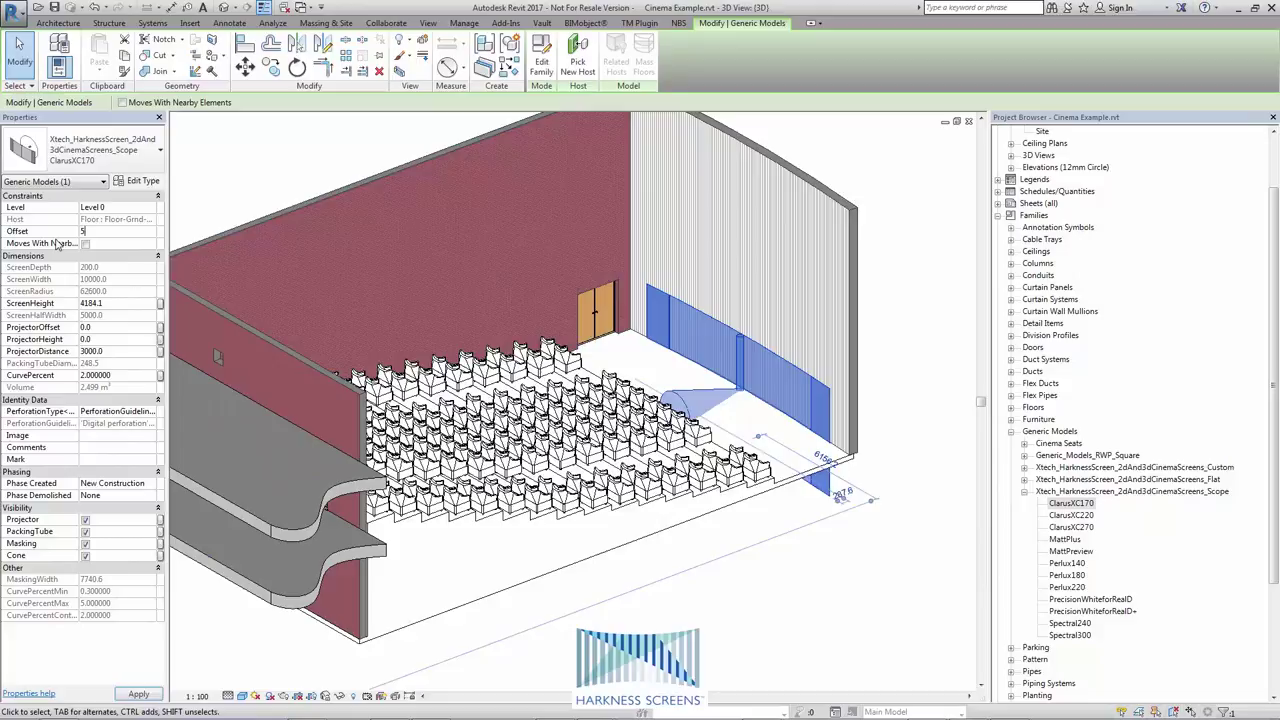
{"action": "type", "text": "000"}
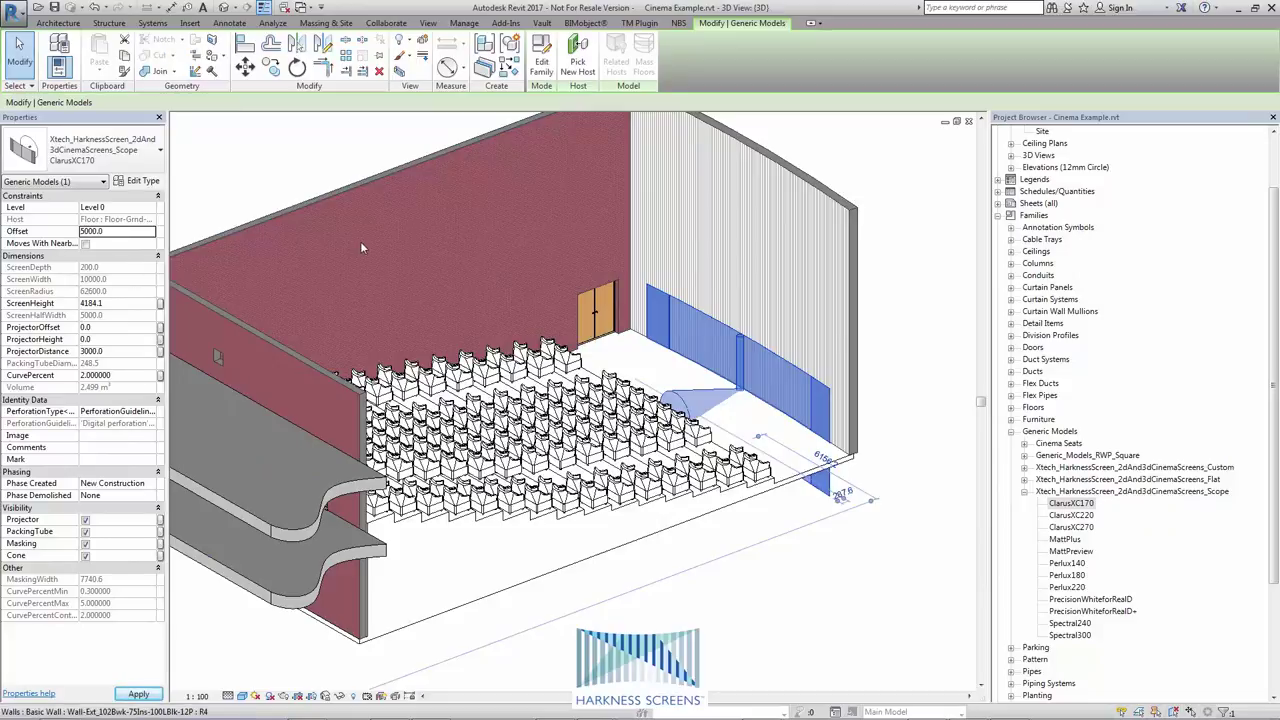
{"action": "scroll", "coordinate": [324, 183], "scroll_direction": "down", "scroll_amount": 2}
{"action": "scroll", "coordinate": [600, 400], "scroll_direction": "up", "scroll_amount": 2}
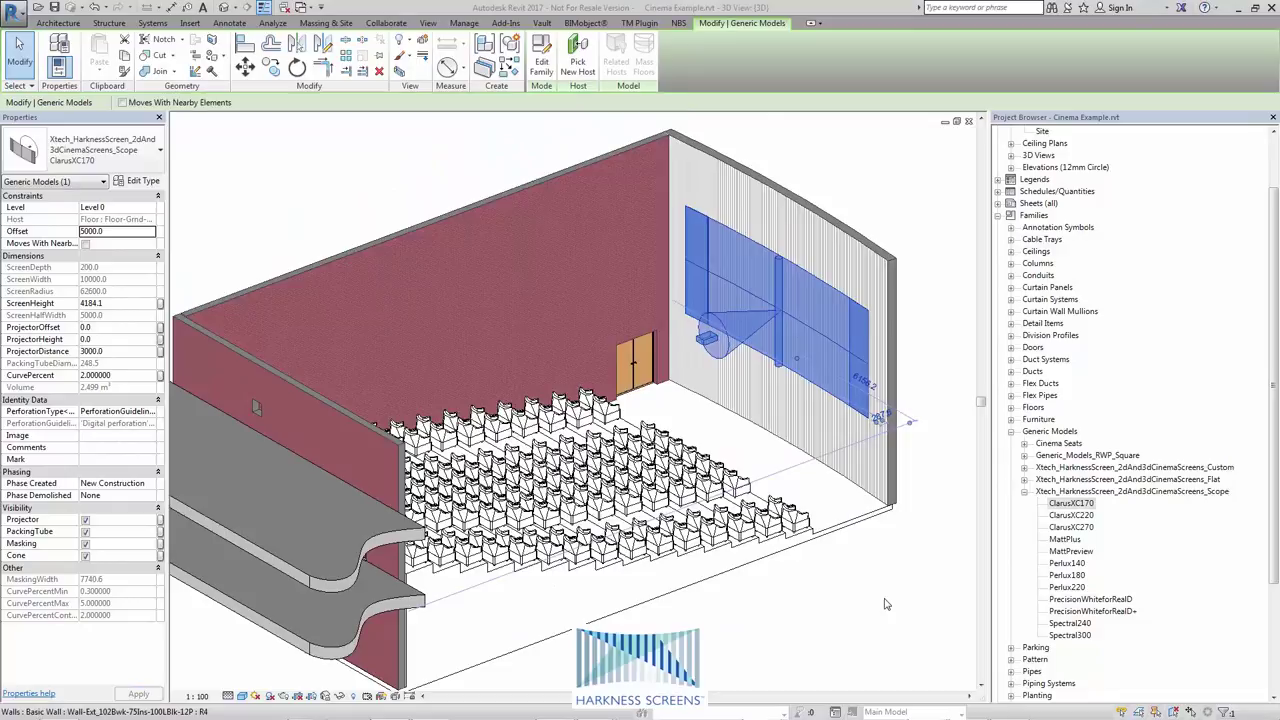
{"action": "left_click", "coordinate": [383, 58]}
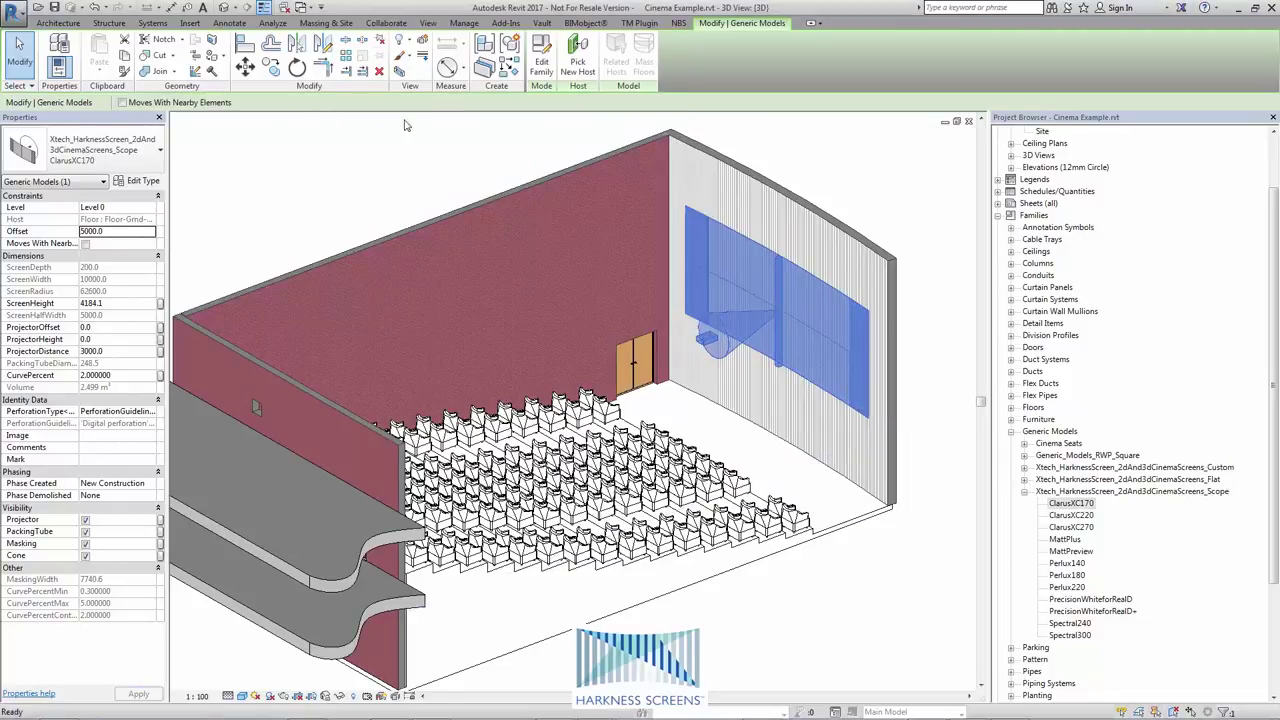
{"action": "middle_click_drag", "start_coordinate": [420, 197], "coordinate": [423, 200]}
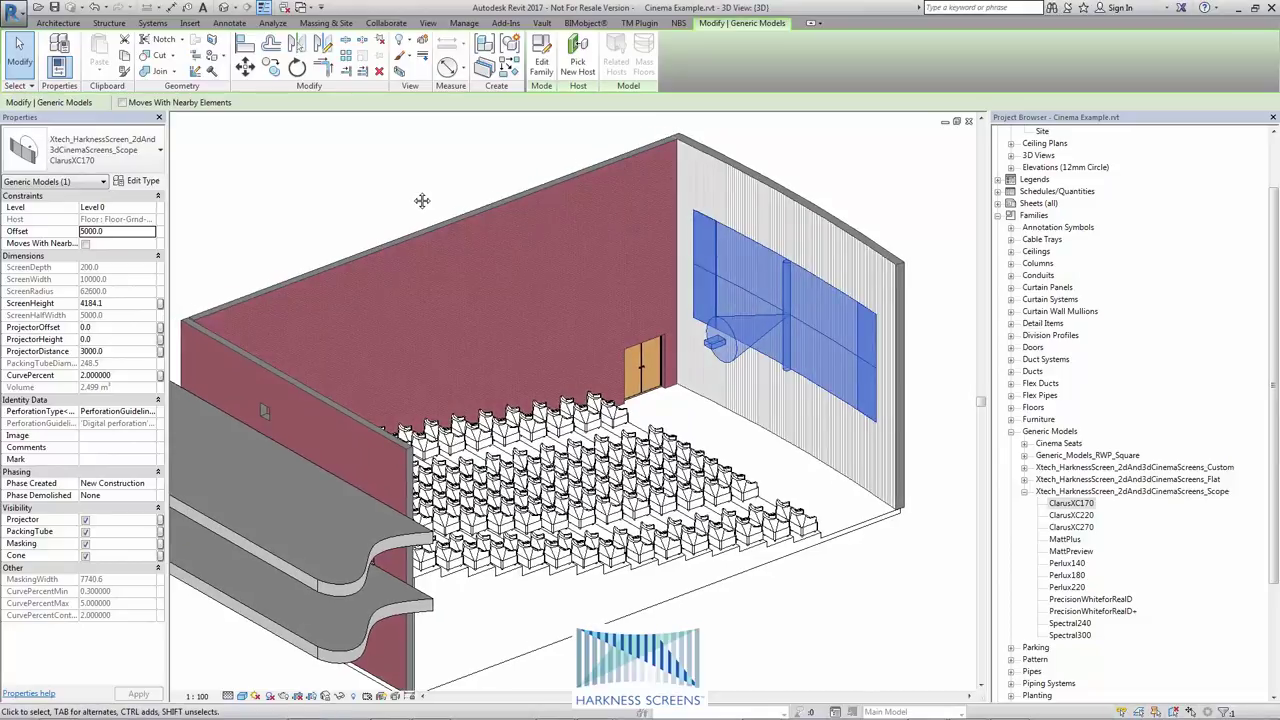
Set the screen's ScreenHeight to 3000, then change it to 4300
{"action": "left_click", "coordinate": [114, 303]}
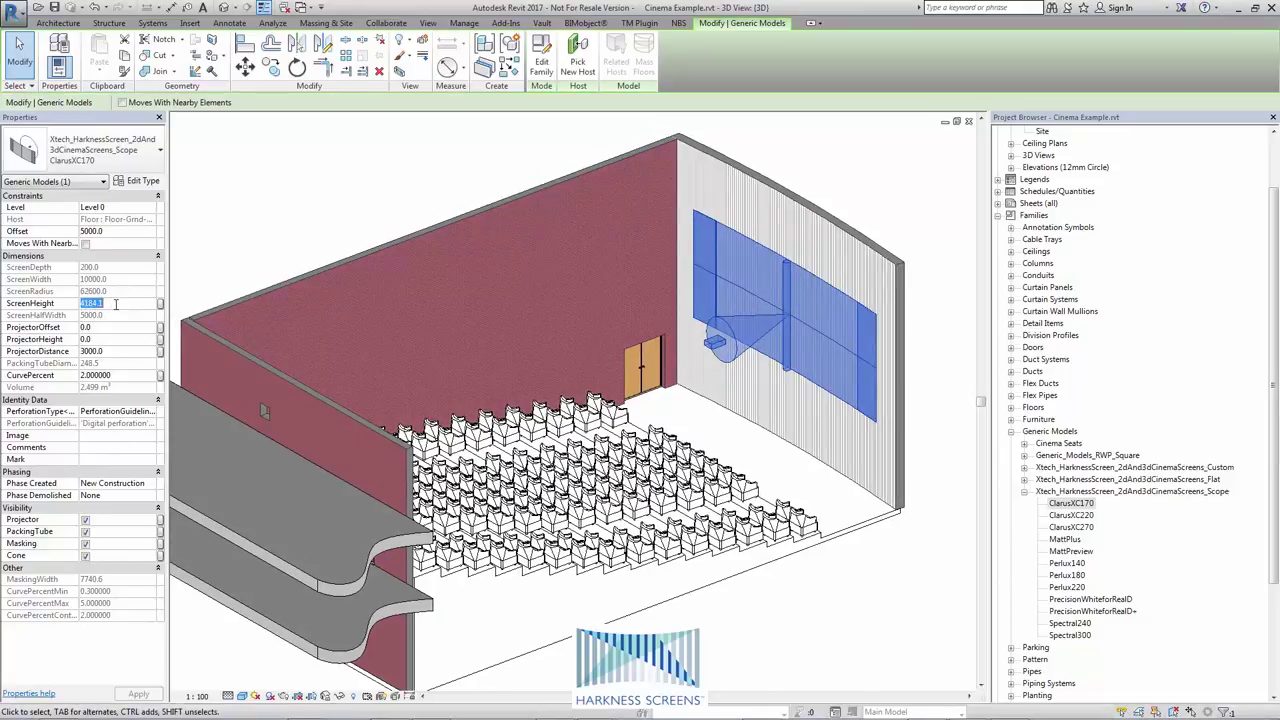
{"action": "type", "text": "3000"}
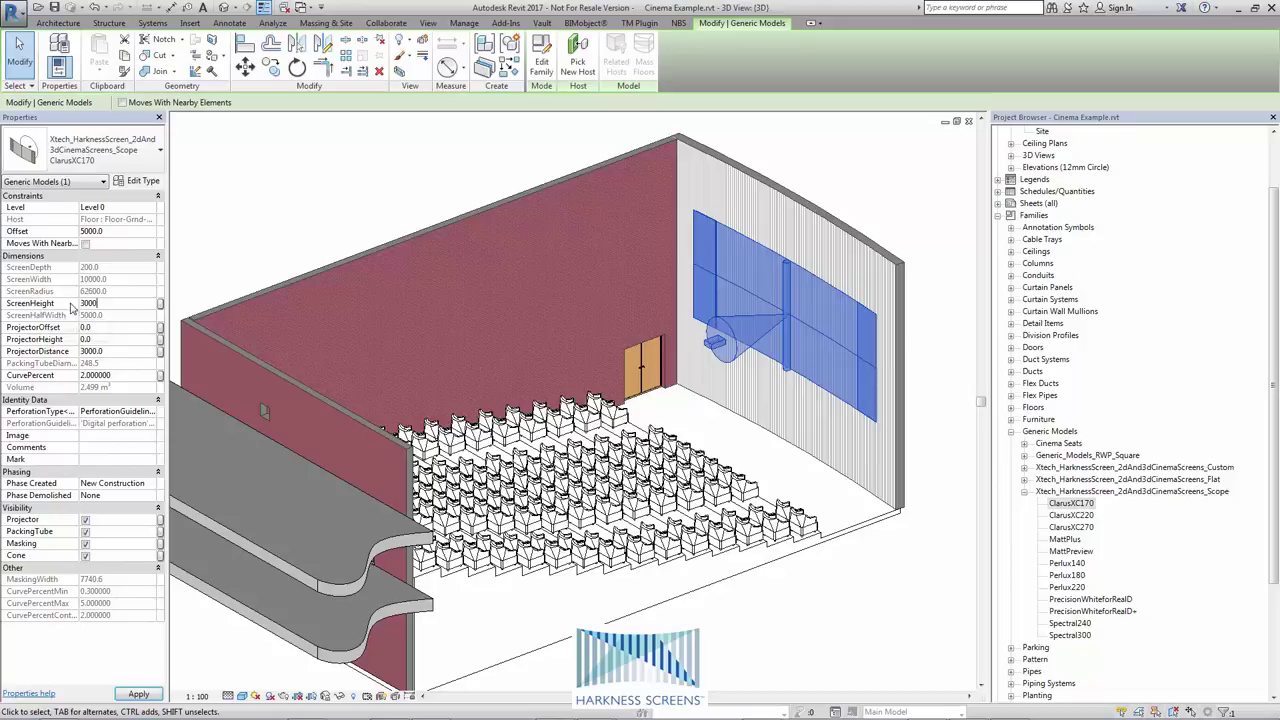
{"action": "left_click_drag", "start_coordinate": [113, 307], "coordinate": [40, 310]}
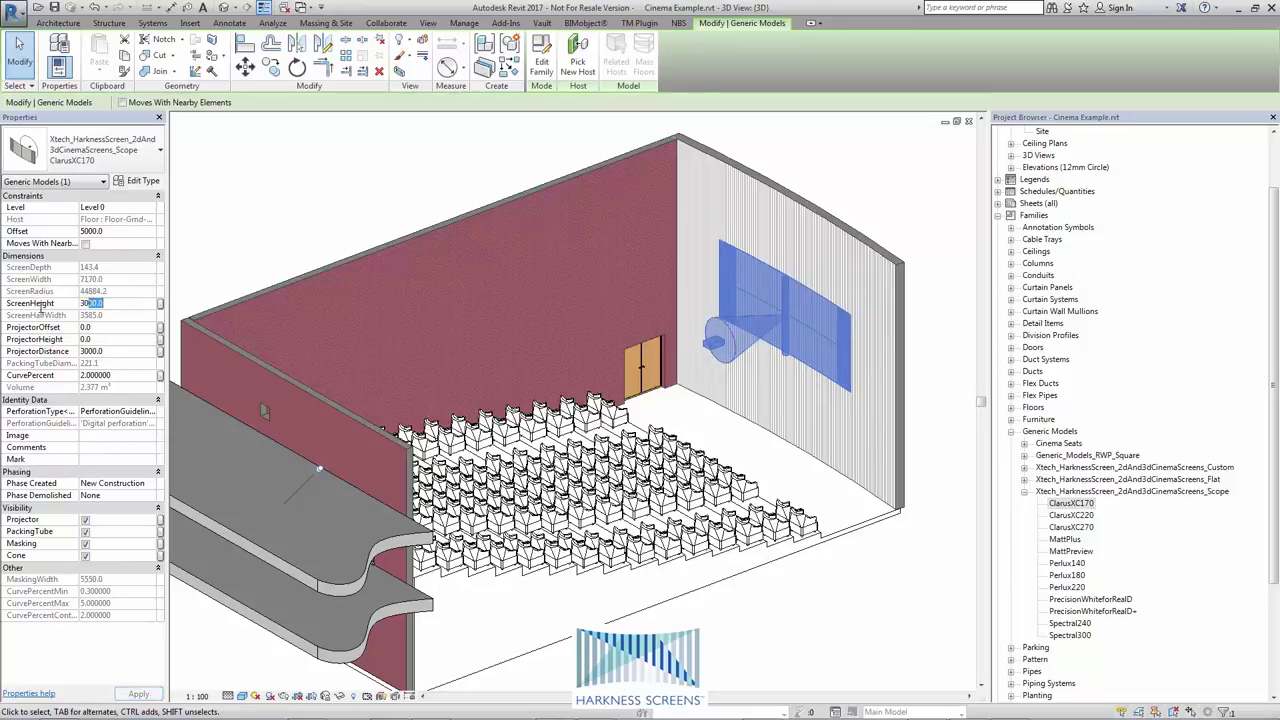
{"action": "type", "text": "4300"}
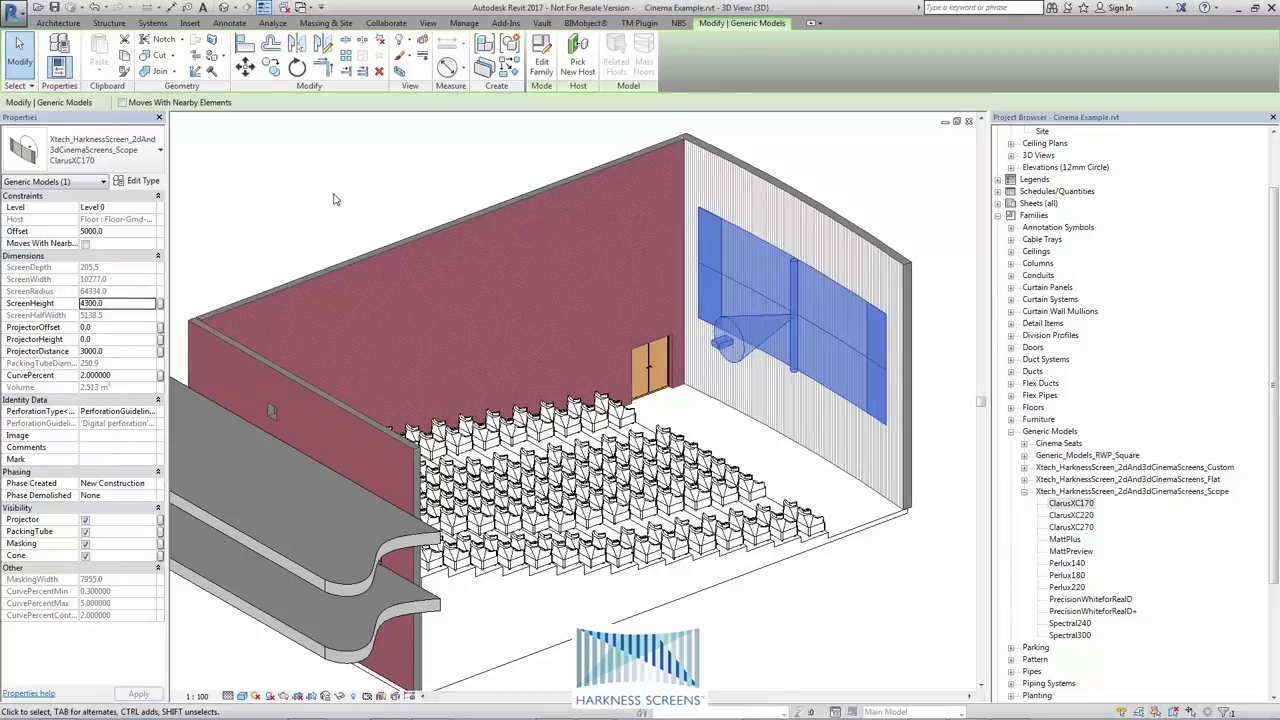
Deselect and orbit, zoom and pan the 3D view to inspect the screen and projector cone
{"action": "left_click", "coordinate": [357, 217]}
{"action": "middle_click_drag", "start_coordinate": [357, 217], "coordinate": [648, 385], "text": "shift"}
{"action": "scroll", "coordinate": [648, 385], "scroll_direction": "up", "scroll_amount": 4}
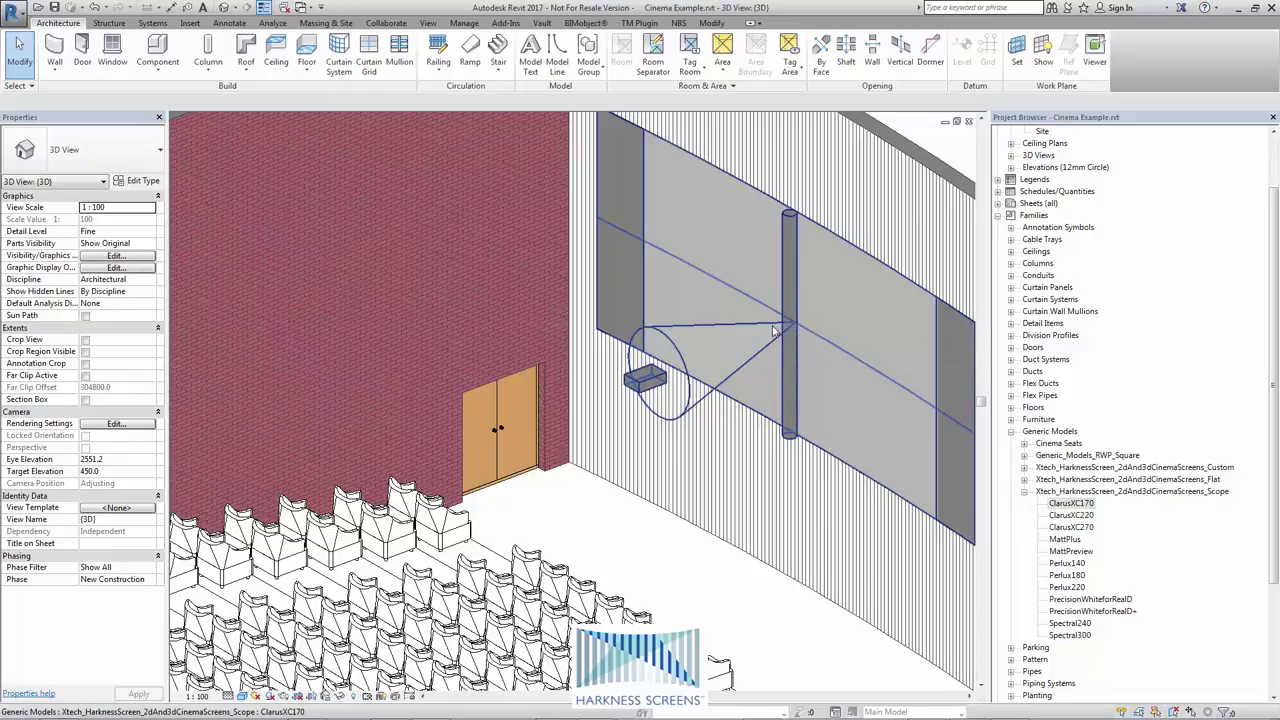
{"action": "middle_click_drag", "start_coordinate": [773, 331], "coordinate": [595, 533]}
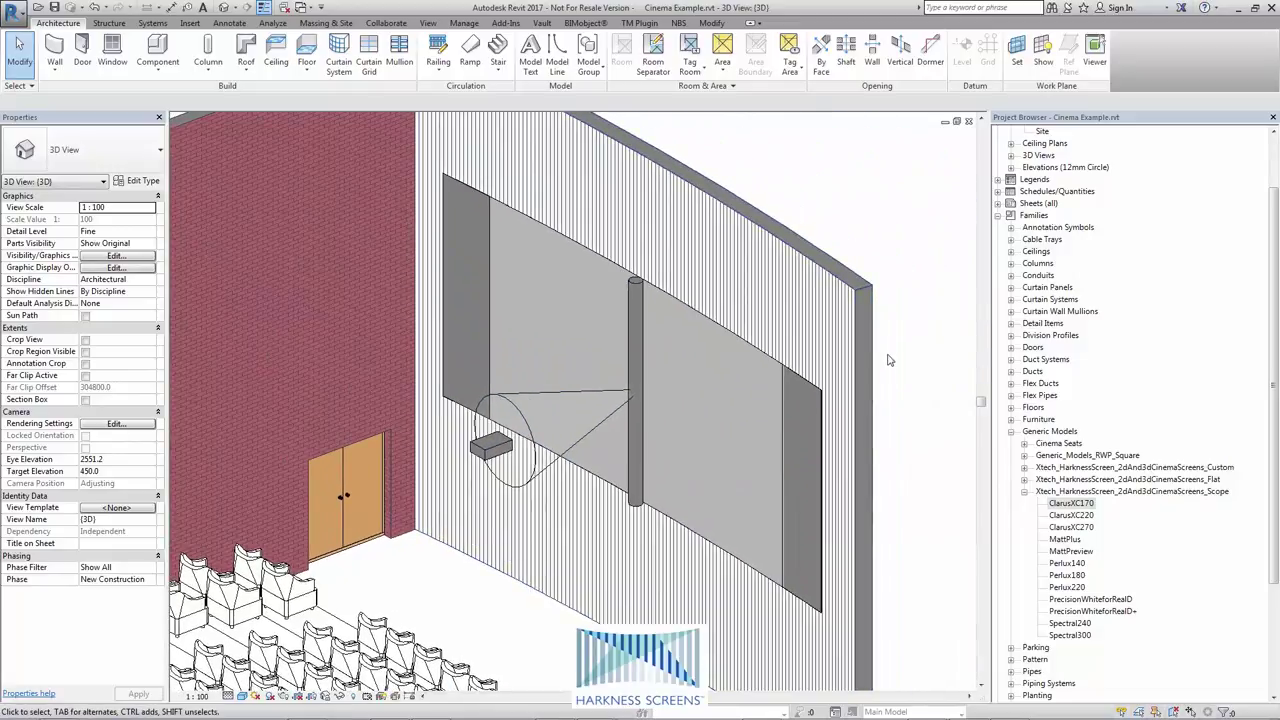
{"action": "scroll", "coordinate": [889, 360], "scroll_direction": "down", "scroll_amount": 5}
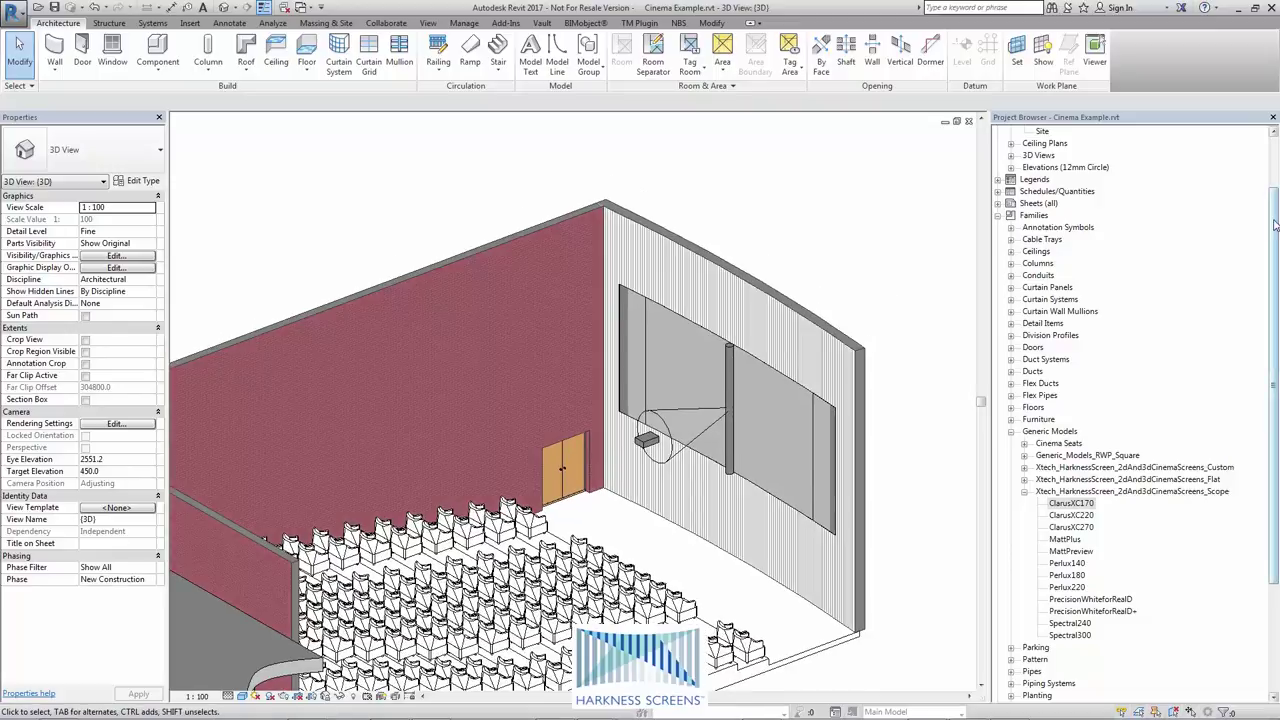
{"action": "left_click_drag", "start_coordinate": [1275, 225], "coordinate": [1275, 163]}
Open the Level 2 floor plan
{"action": "double_click", "coordinate": [1049, 168]}
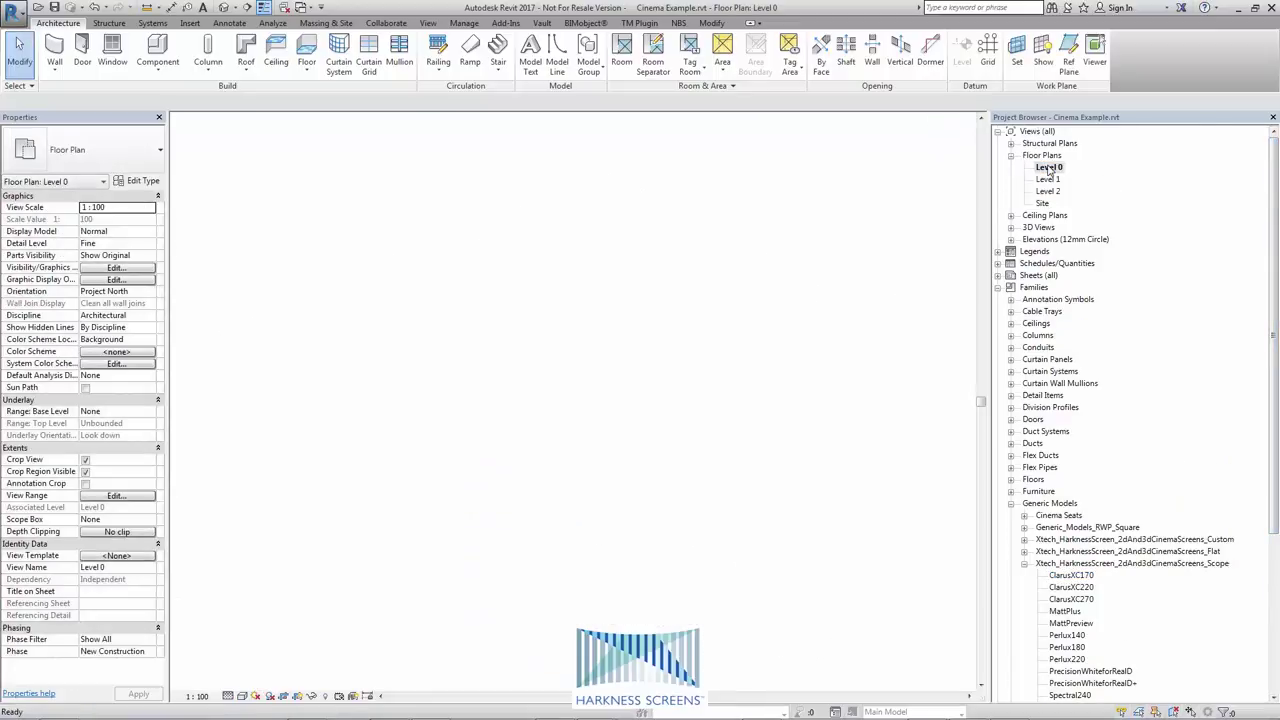
{"action": "double_click", "coordinate": [1047, 192]}
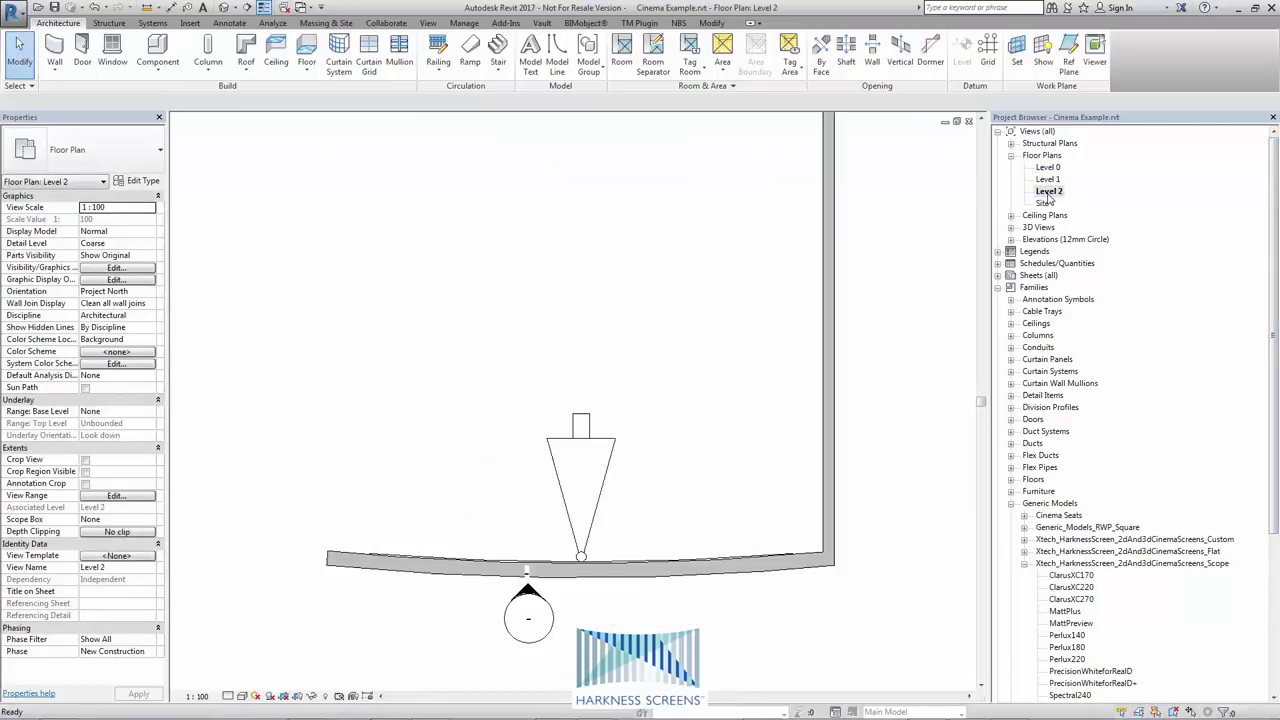
{"action": "scroll", "coordinate": [660, 410], "scroll_direction": "down", "scroll_amount": 2}
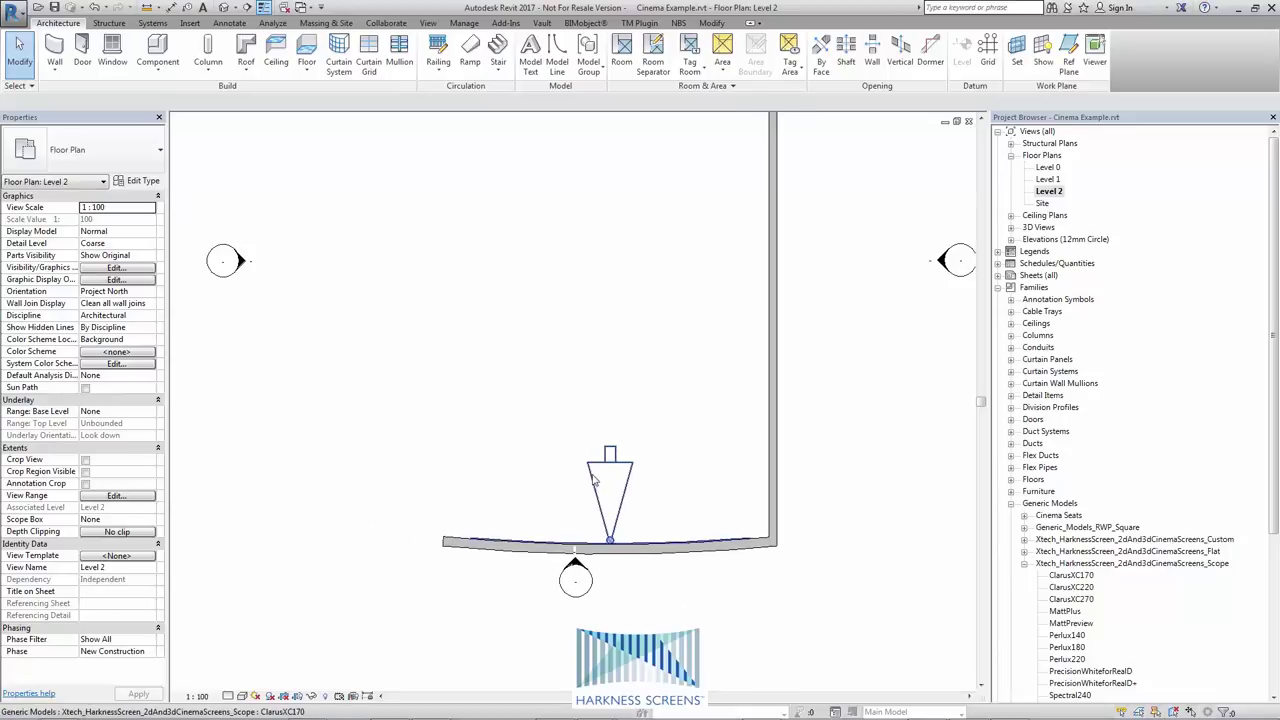
{"action": "scroll", "coordinate": [605, 400], "scroll_direction": "up", "scroll_amount": 4}
{"action": "scroll", "coordinate": [612, 483], "scroll_direction": "down", "scroll_amount": 2}
{"action": "scroll", "coordinate": [597, 351], "scroll_direction": "up", "scroll_amount": 2}
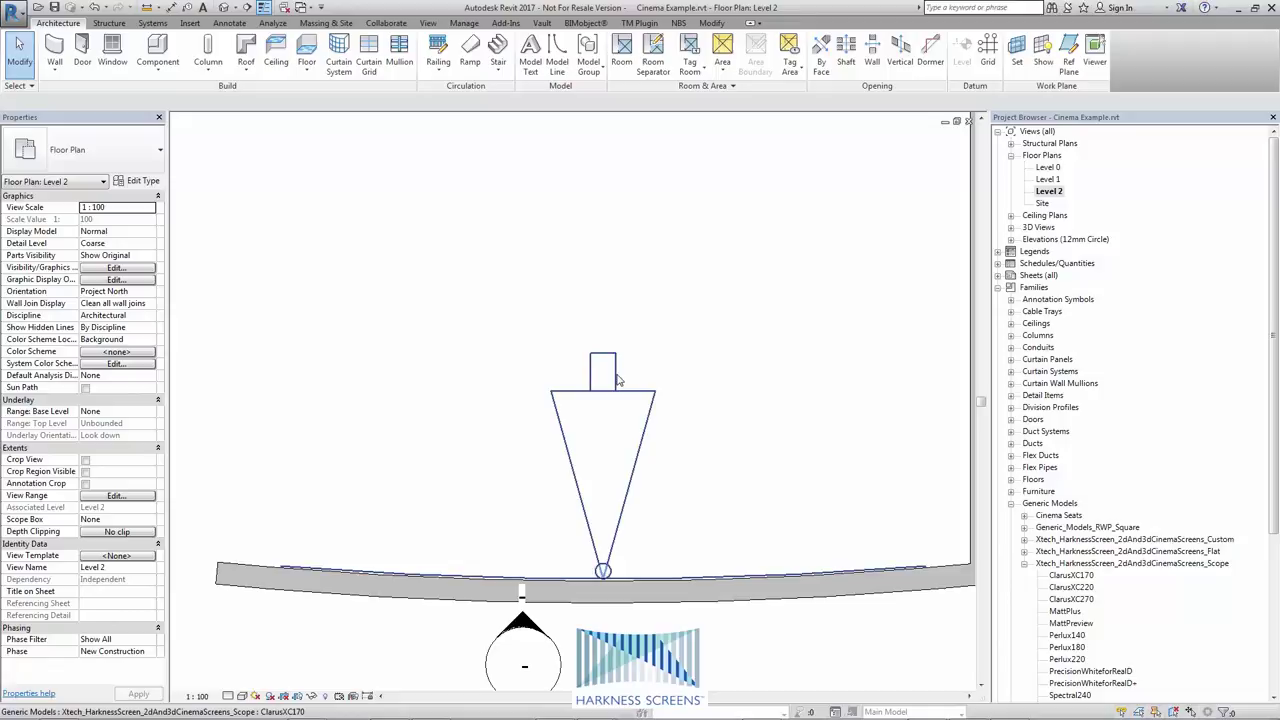
Select the screen and set its ProjectorOffset to 400, then 800
{"action": "left_click", "coordinate": [618, 378]}
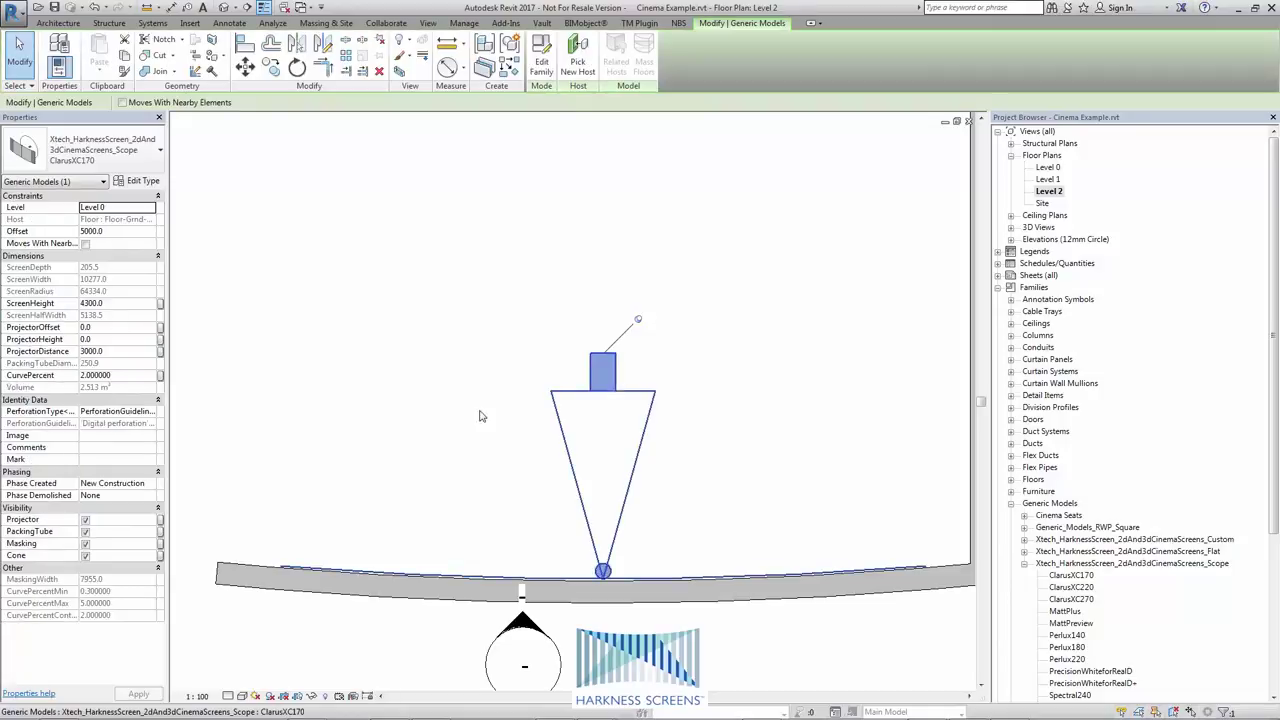
{"action": "left_click", "coordinate": [113, 327]}
{"action": "type", "text": "4"}
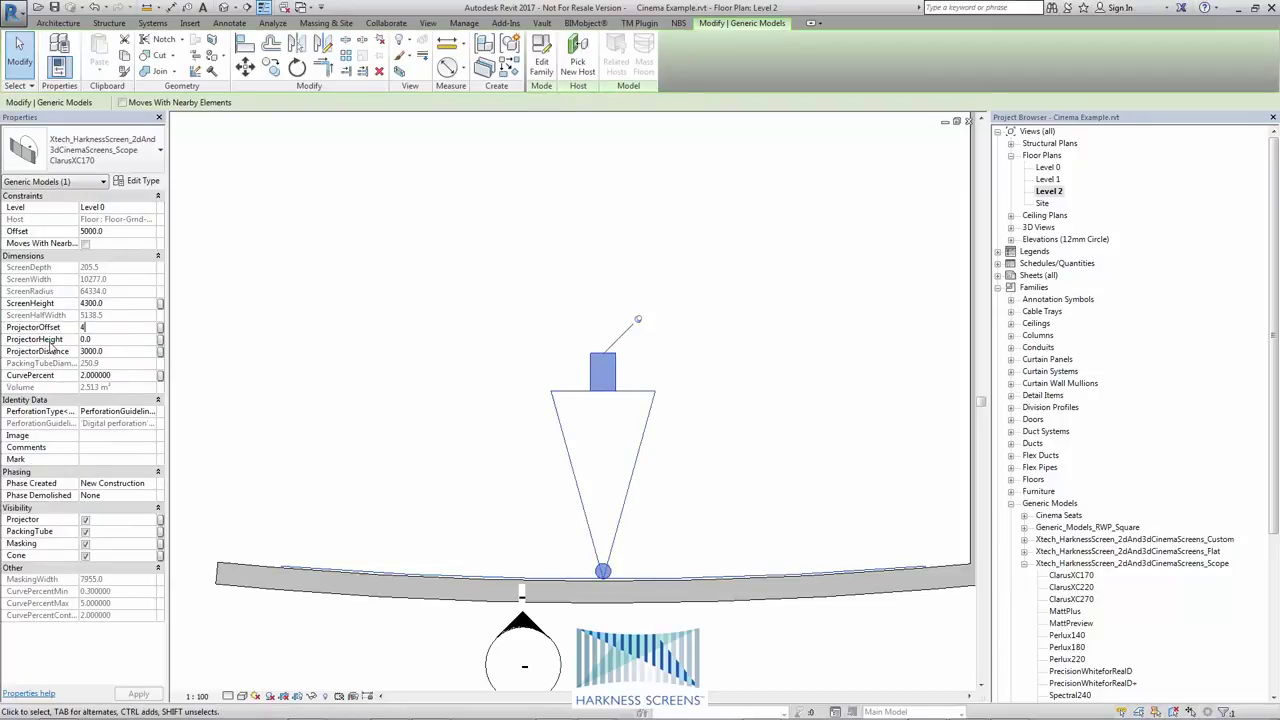
{"action": "type", "text": "00"}
{"action": "key", "text": "Return"}
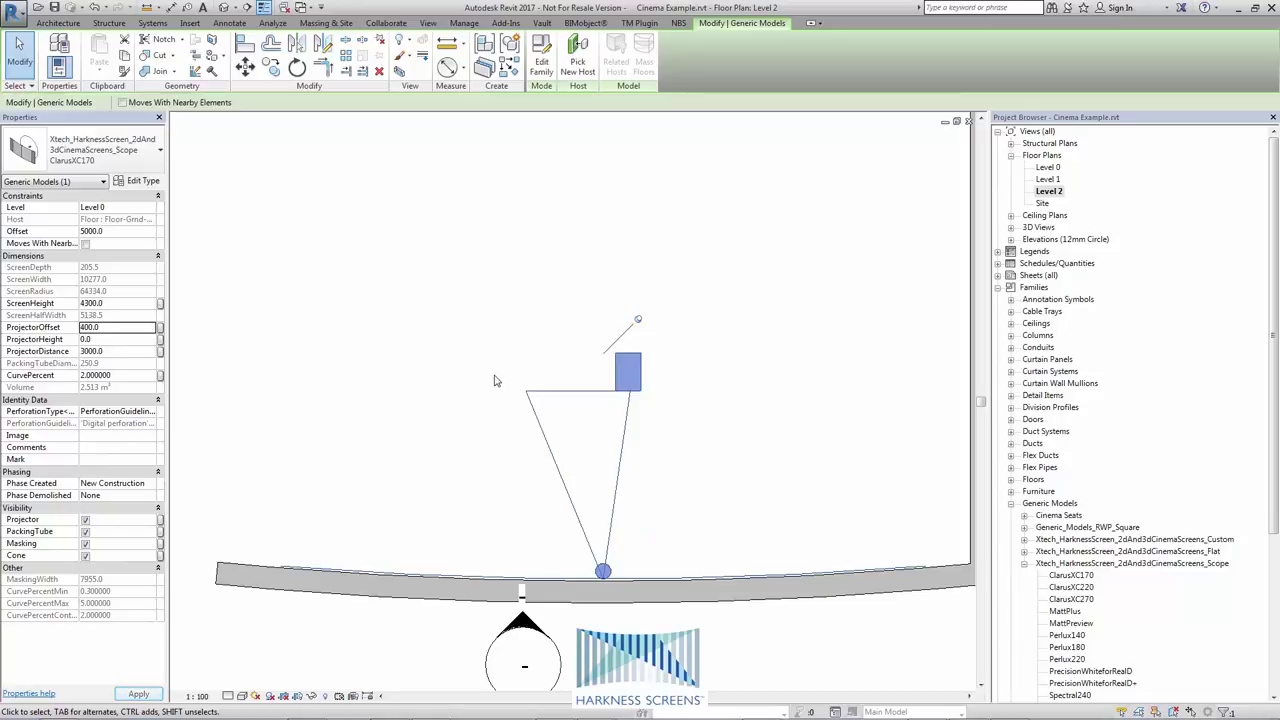
{"action": "left_click", "coordinate": [48, 328]}
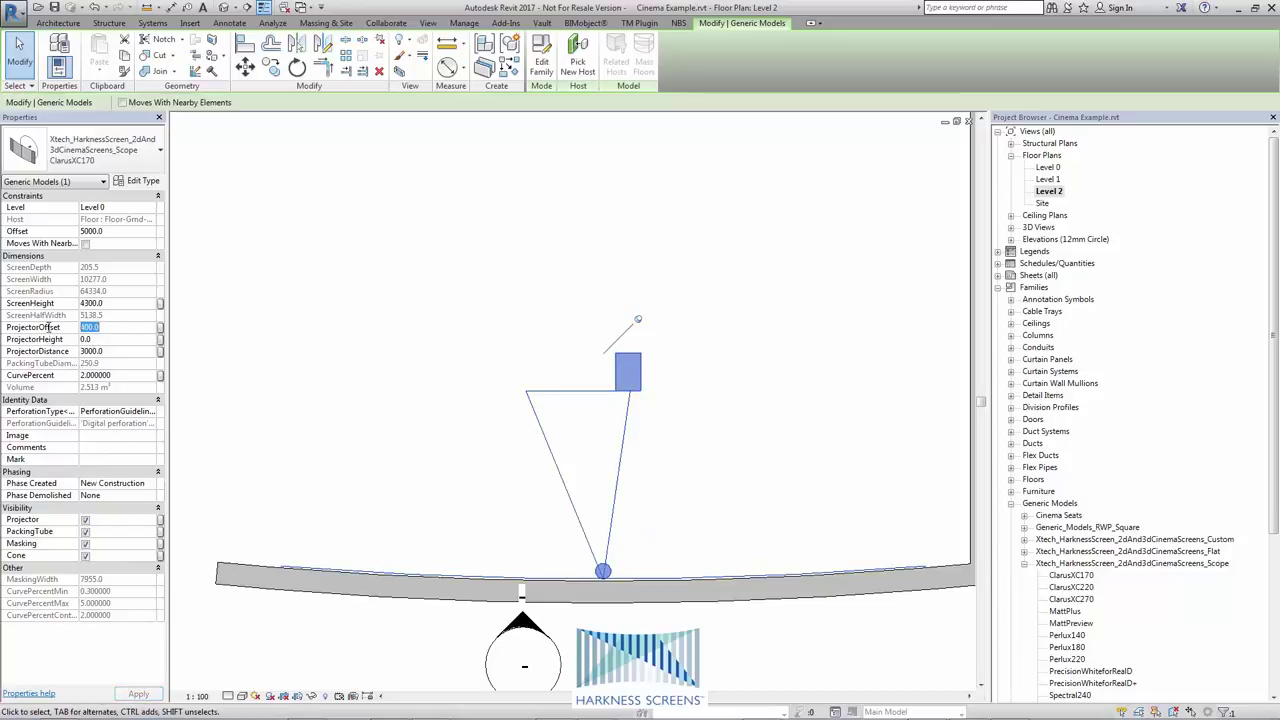
{"action": "type", "text": "800"}
{"action": "key", "text": "Return"}
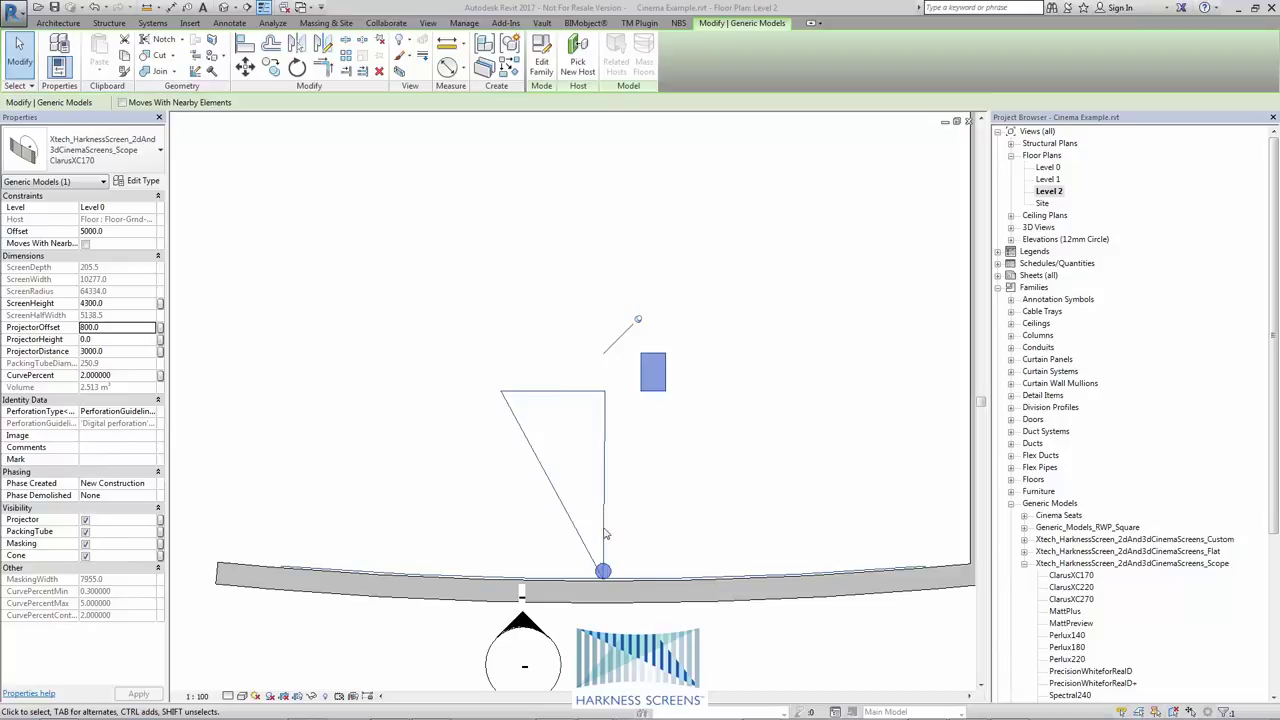
{"action": "middle_click_drag", "start_coordinate": [758, 298], "coordinate": [771, 286]}
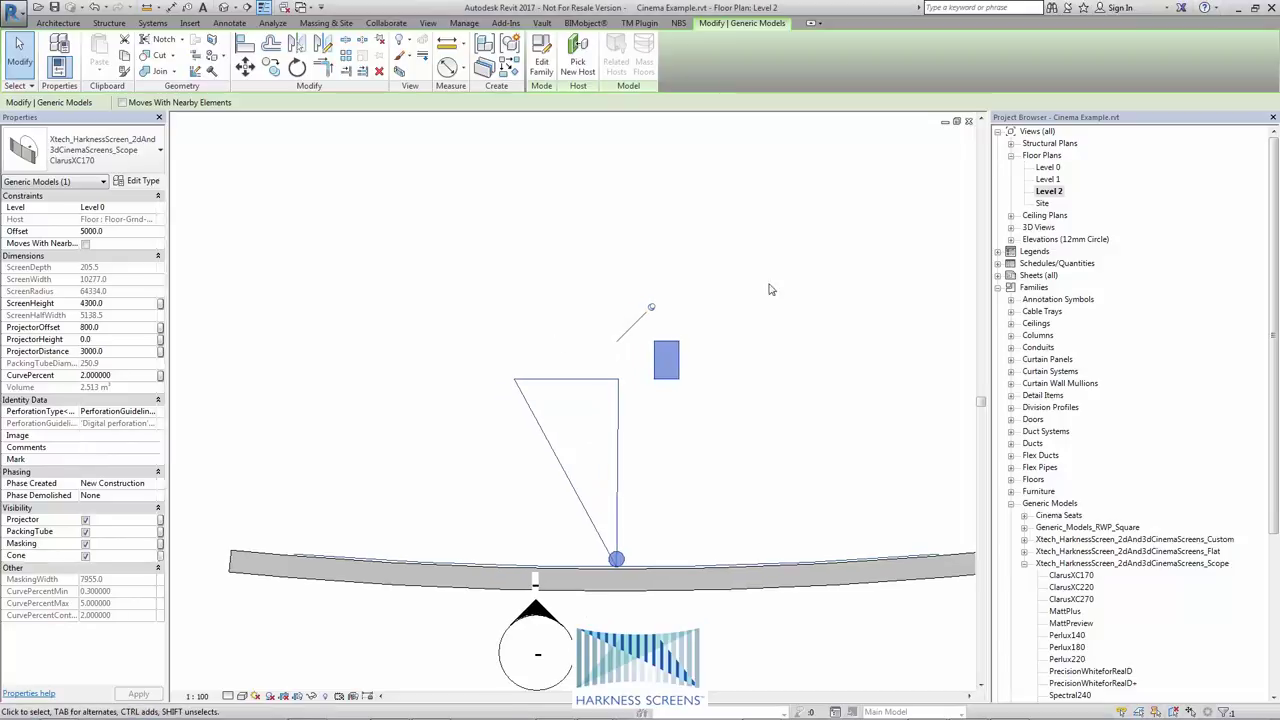
In the West elevation, set the screen's ProjectorHeight to 2000
{"action": "left_click", "coordinate": [1011, 240]}
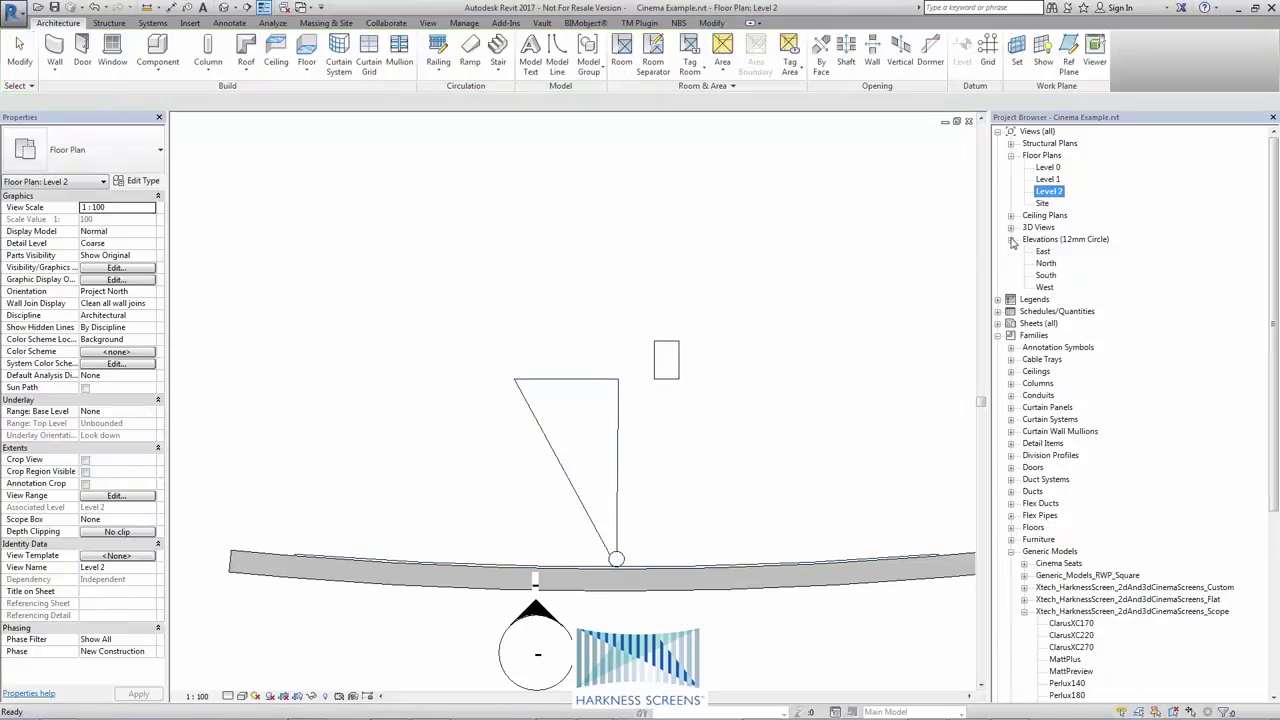
{"action": "double_click", "coordinate": [1045, 288]}
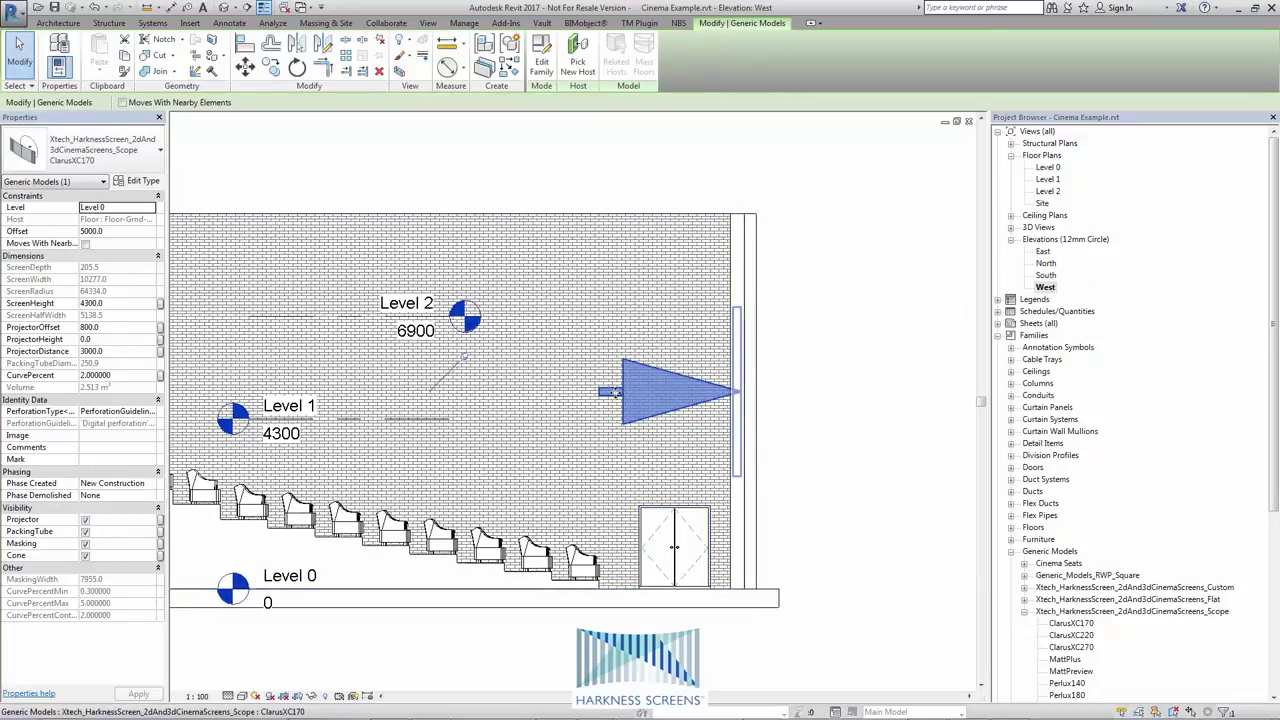
{"action": "middle_click_drag", "start_coordinate": [834, 380], "coordinate": [886, 361]}
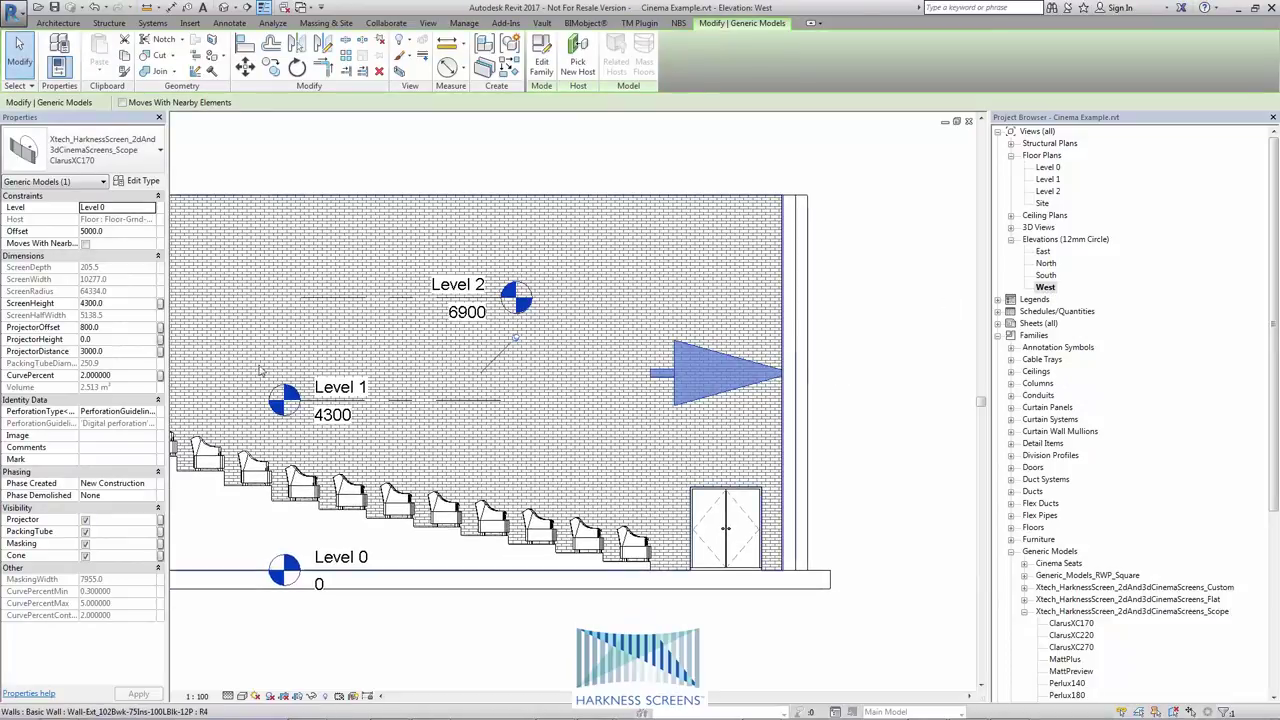
{"action": "left_click", "coordinate": [86, 339]}
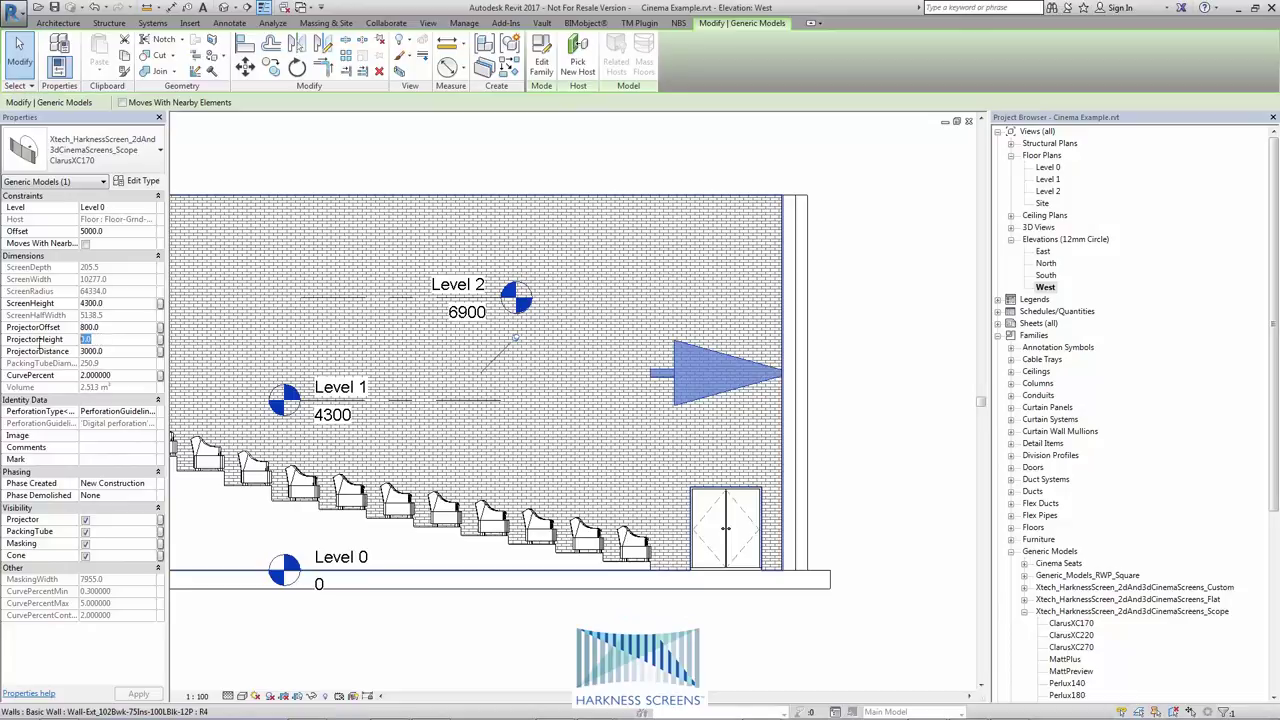
{"action": "type", "text": "200"}
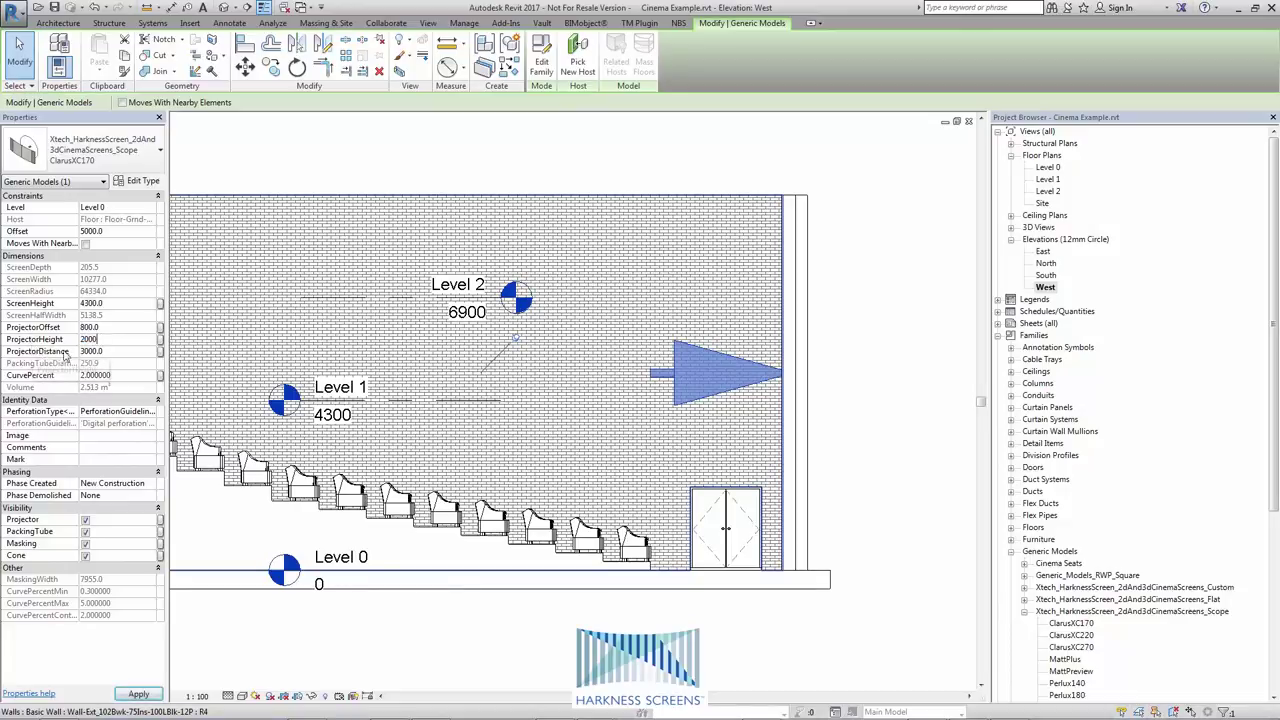
{"action": "type", "text": "0"}
{"action": "key", "text": "Return"}
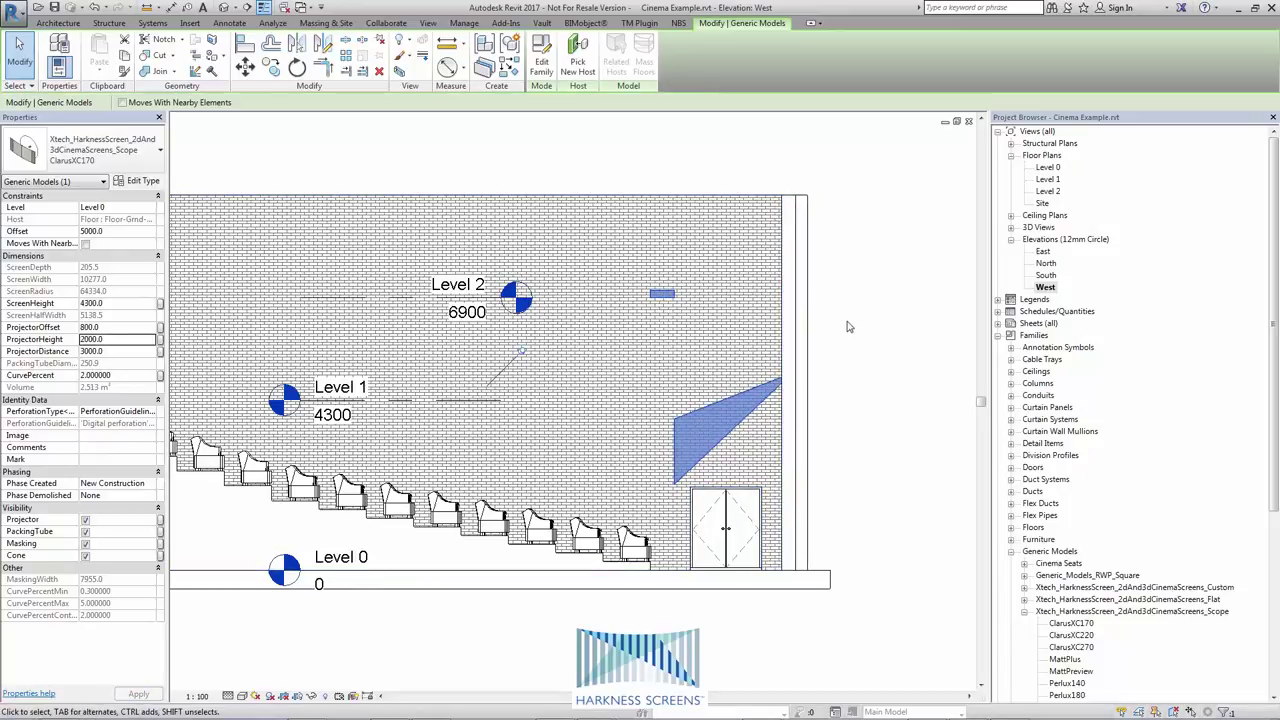
{"action": "middle_click_drag", "start_coordinate": [855, 329], "coordinate": [863, 317]}
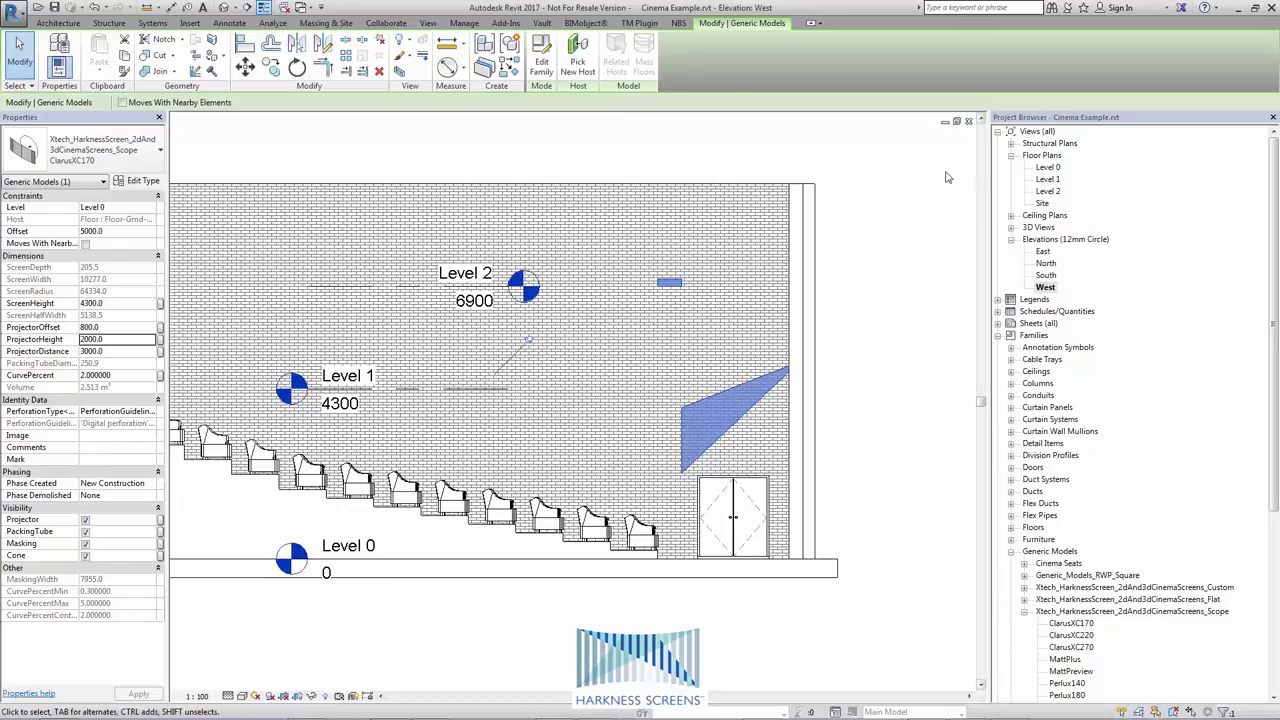
Set the screen's ProjectorDistance to 8000, pushing the projector cone back over the seating
{"action": "left_click", "coordinate": [224, 7]}
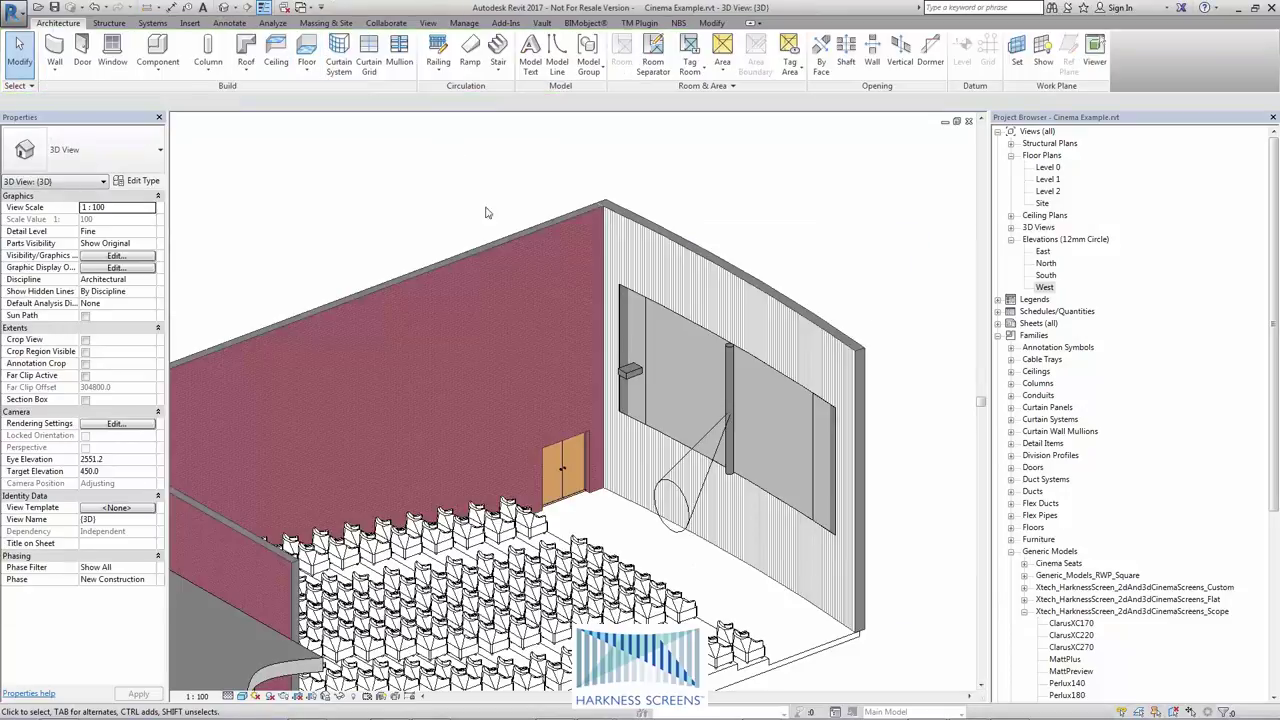
{"action": "middle_click_drag", "start_coordinate": [487, 212], "coordinate": [549, 175], "text": "shift"}
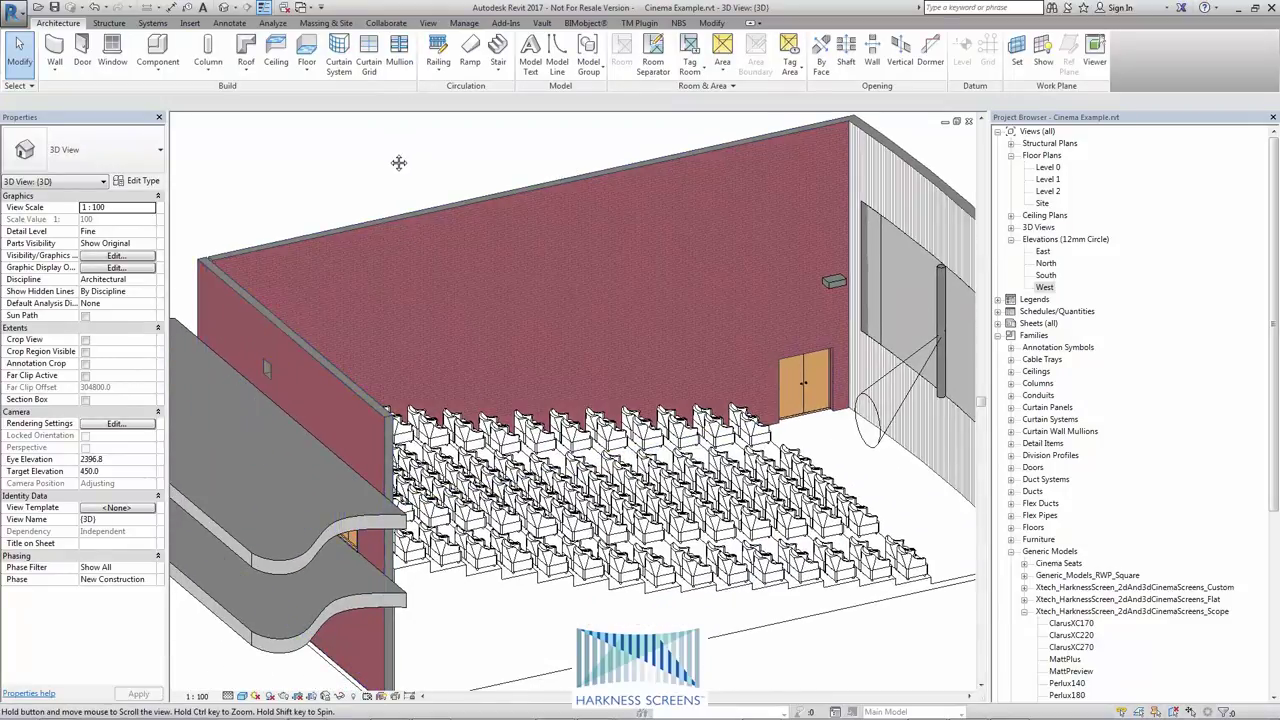
{"action": "middle_click_drag", "start_coordinate": [400, 163], "coordinate": [672, 257], "text": "shift"}
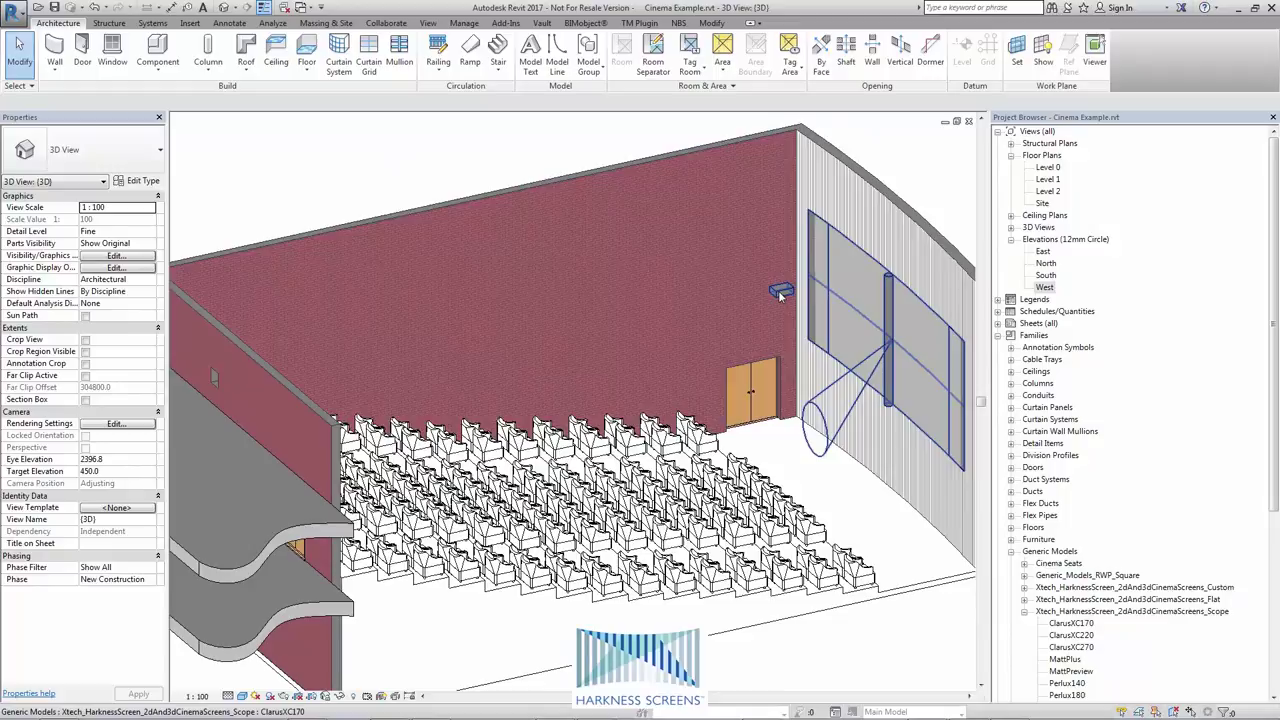
{"action": "left_click", "coordinate": [850, 320]}
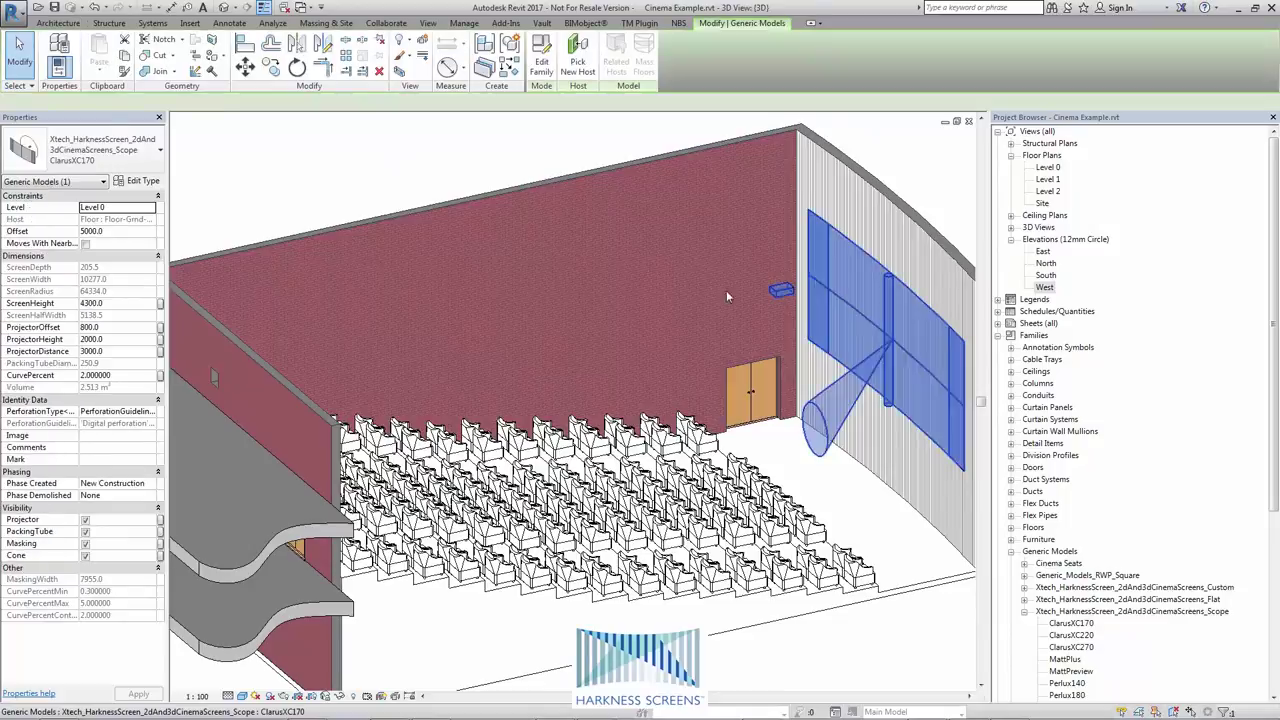
{"action": "left_click", "coordinate": [112, 352]}
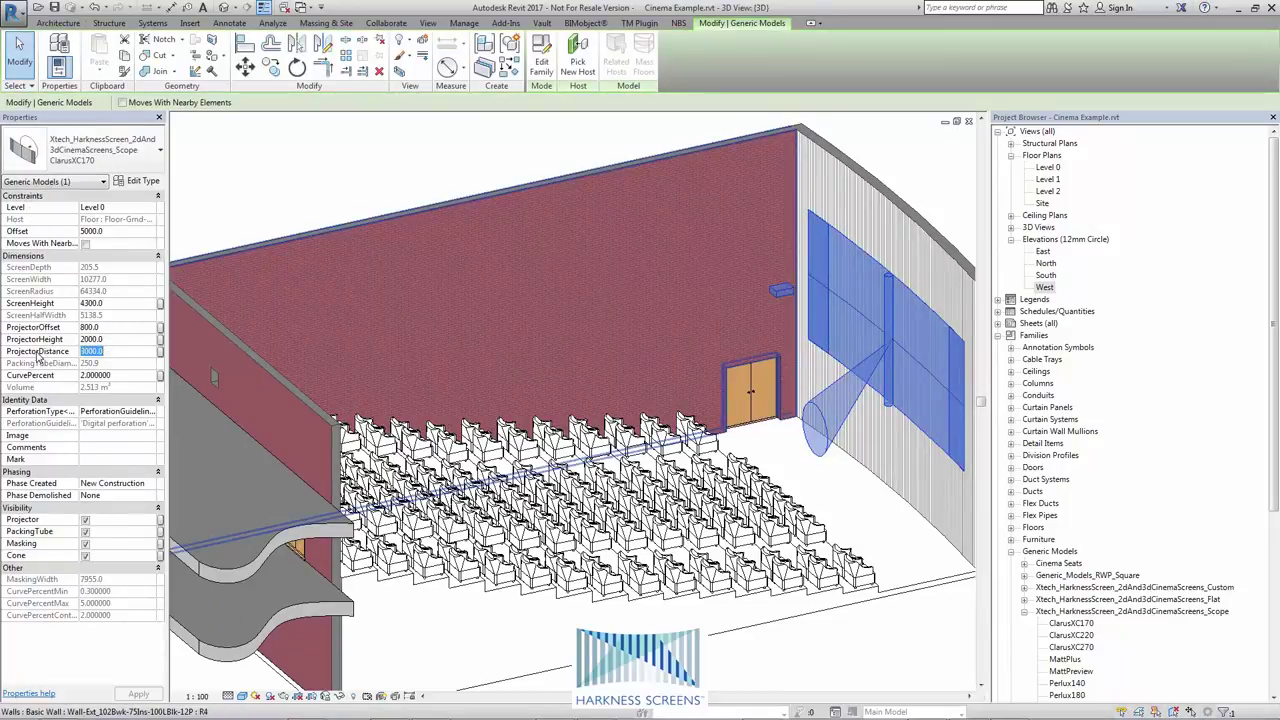
{"action": "type", "text": "8000"}
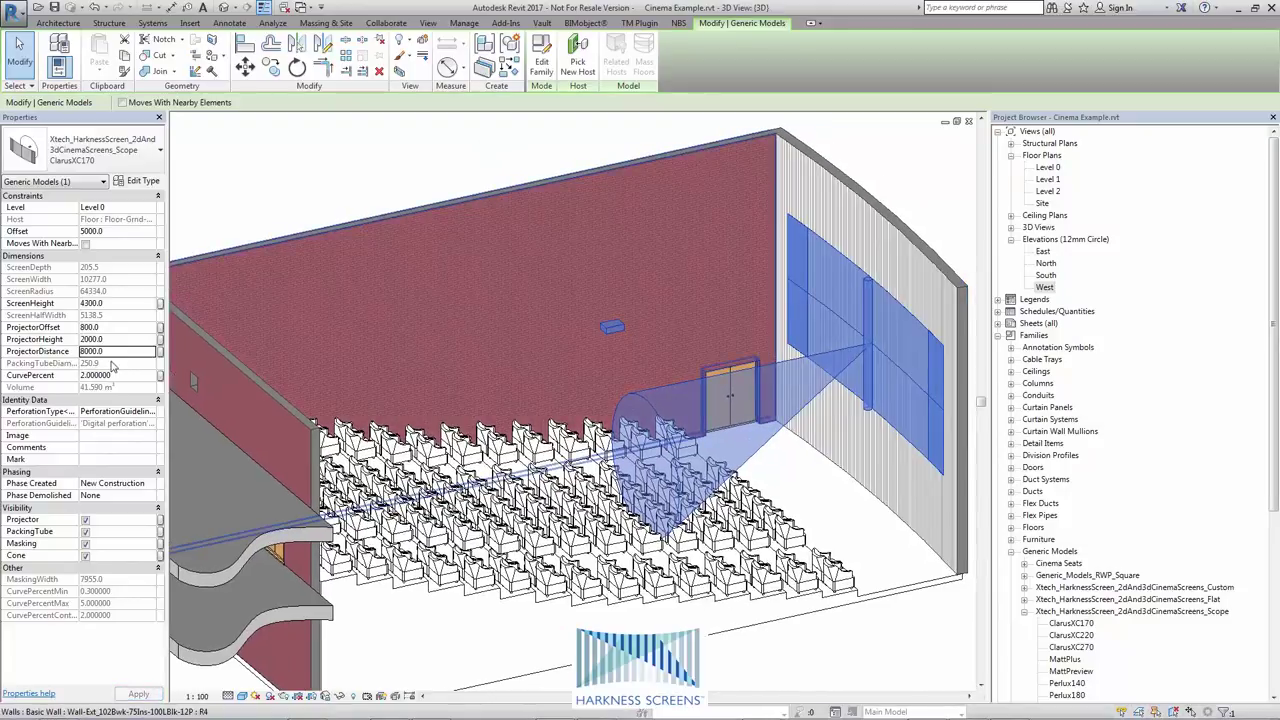
{"action": "middle_click_drag", "start_coordinate": [272, 339], "coordinate": [286, 314]}
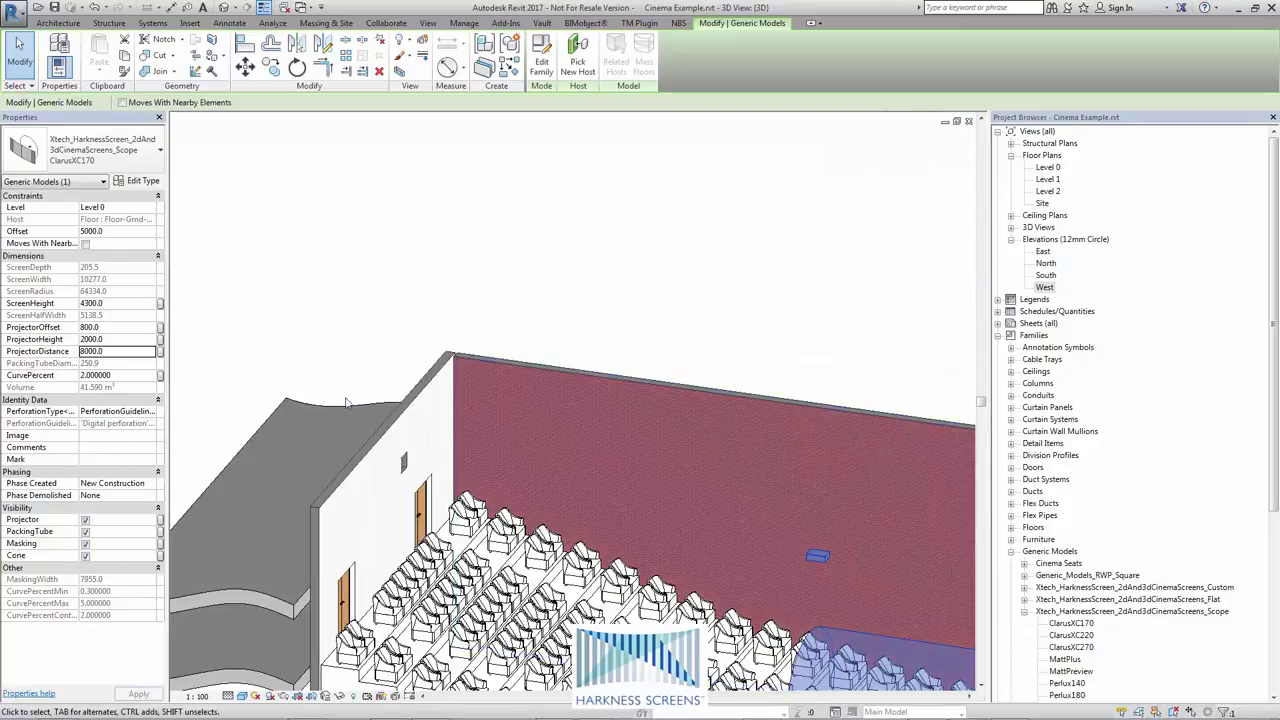
Set the screen's ProjectorDistance to 21600 and ProjectorHeight to 2800
{"action": "middle_click_drag", "start_coordinate": [346, 403], "coordinate": [240, 300], "text": "shift"}
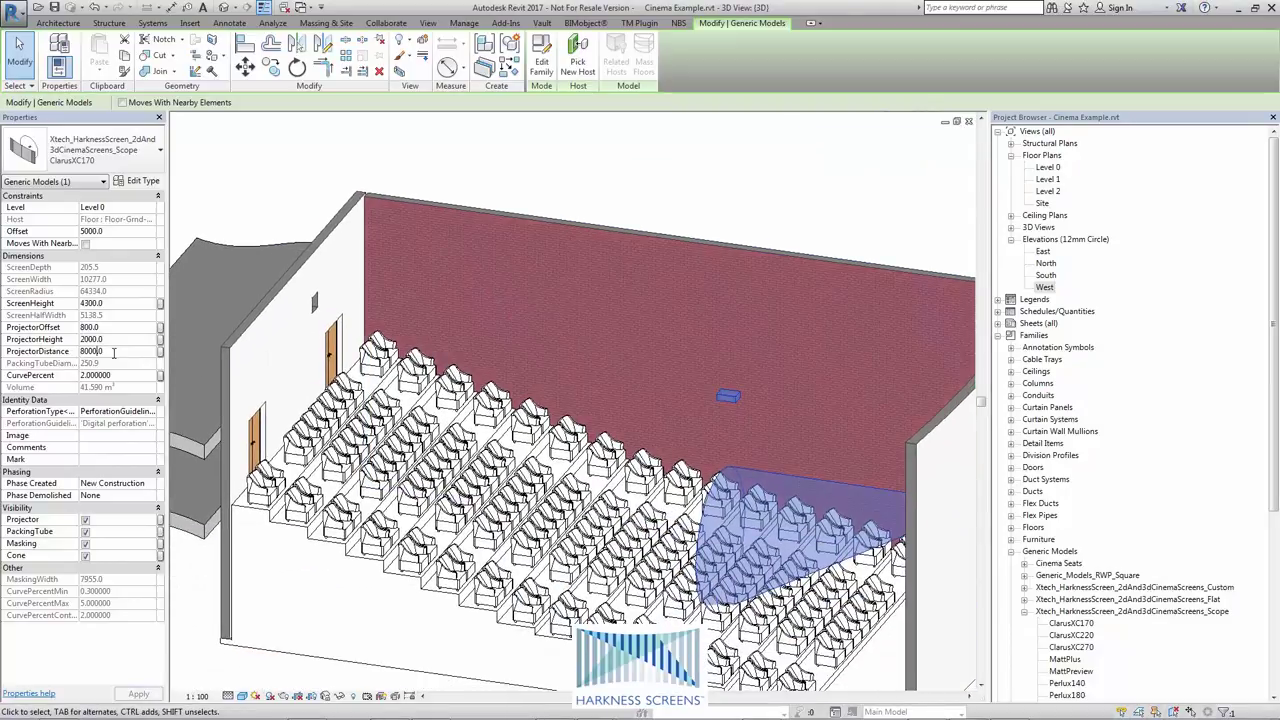
{"action": "type", "text": "21600"}
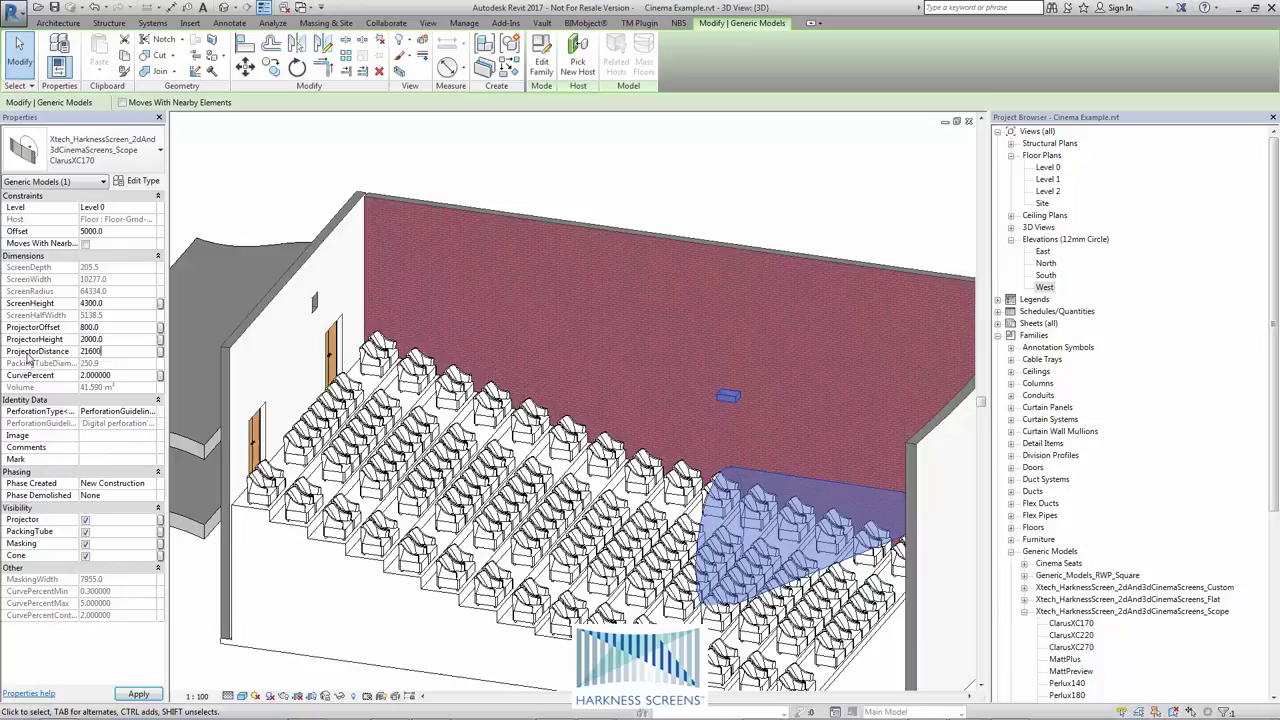
{"action": "middle_click_drag", "start_coordinate": [551, 177], "coordinate": [586, 183], "text": "shift"}
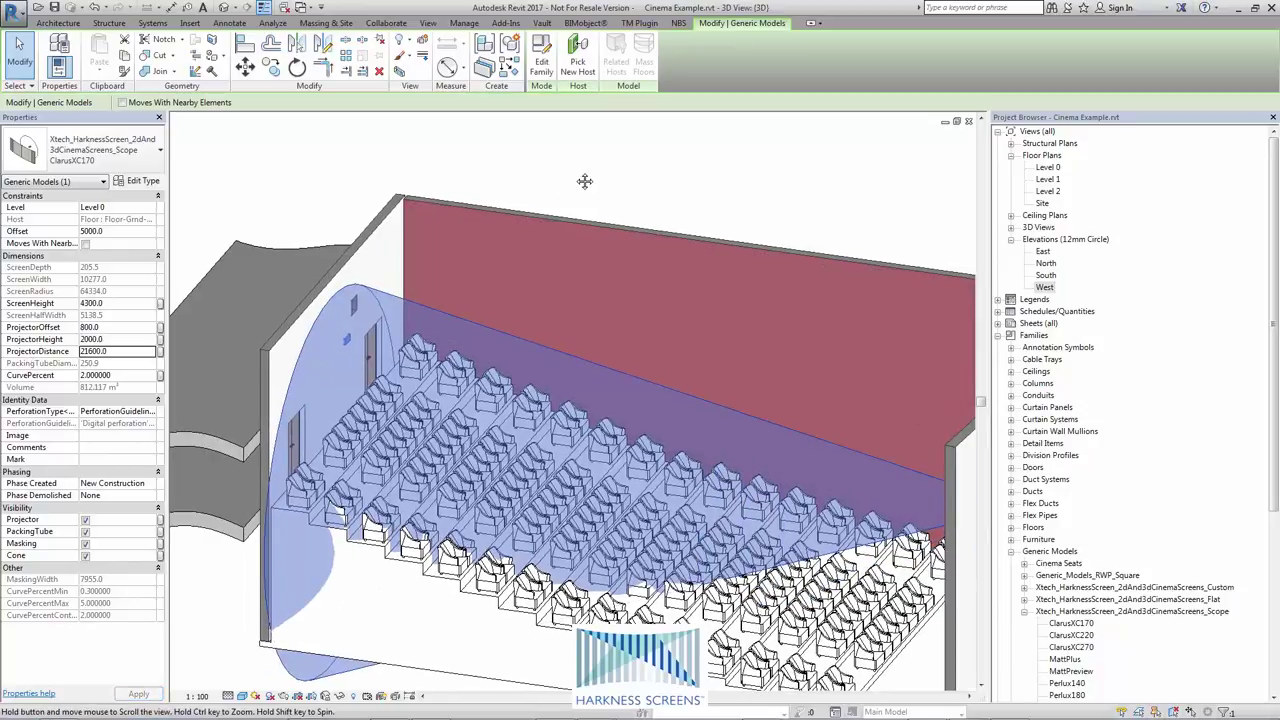
{"action": "left_click", "coordinate": [118, 339]}
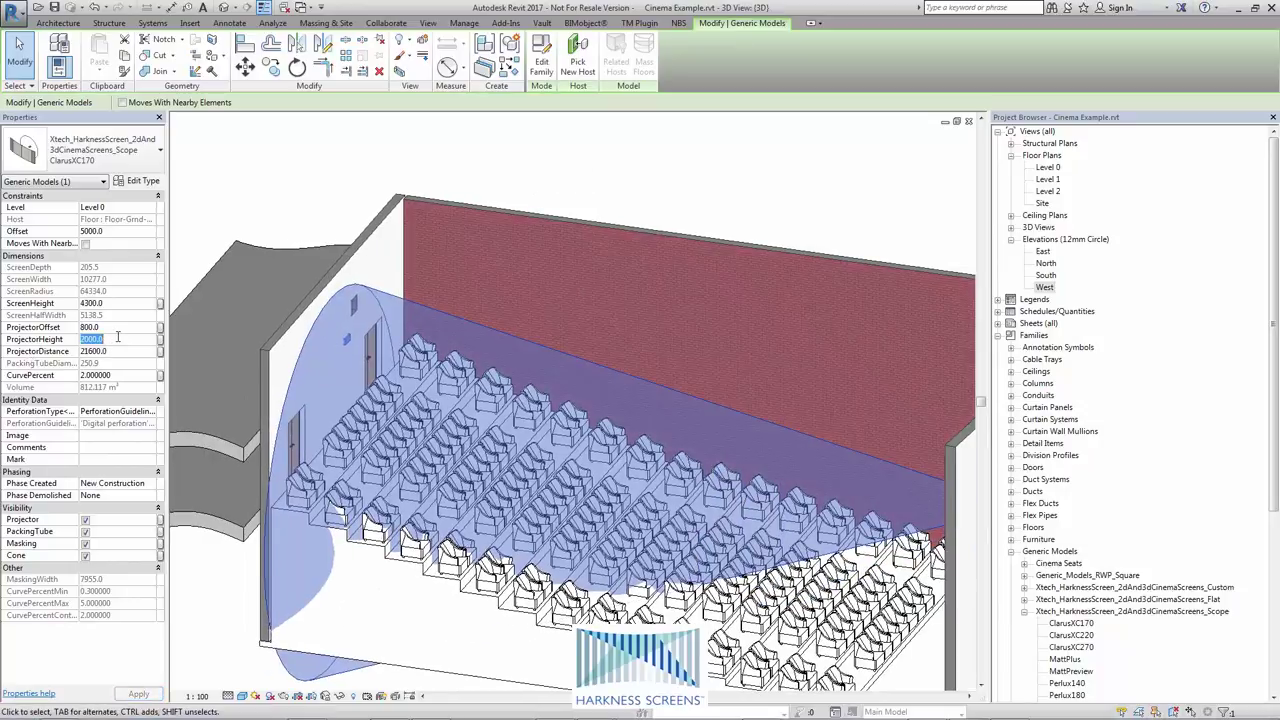
{"action": "type", "text": "2000"}
{"action": "key", "text": "Return"}
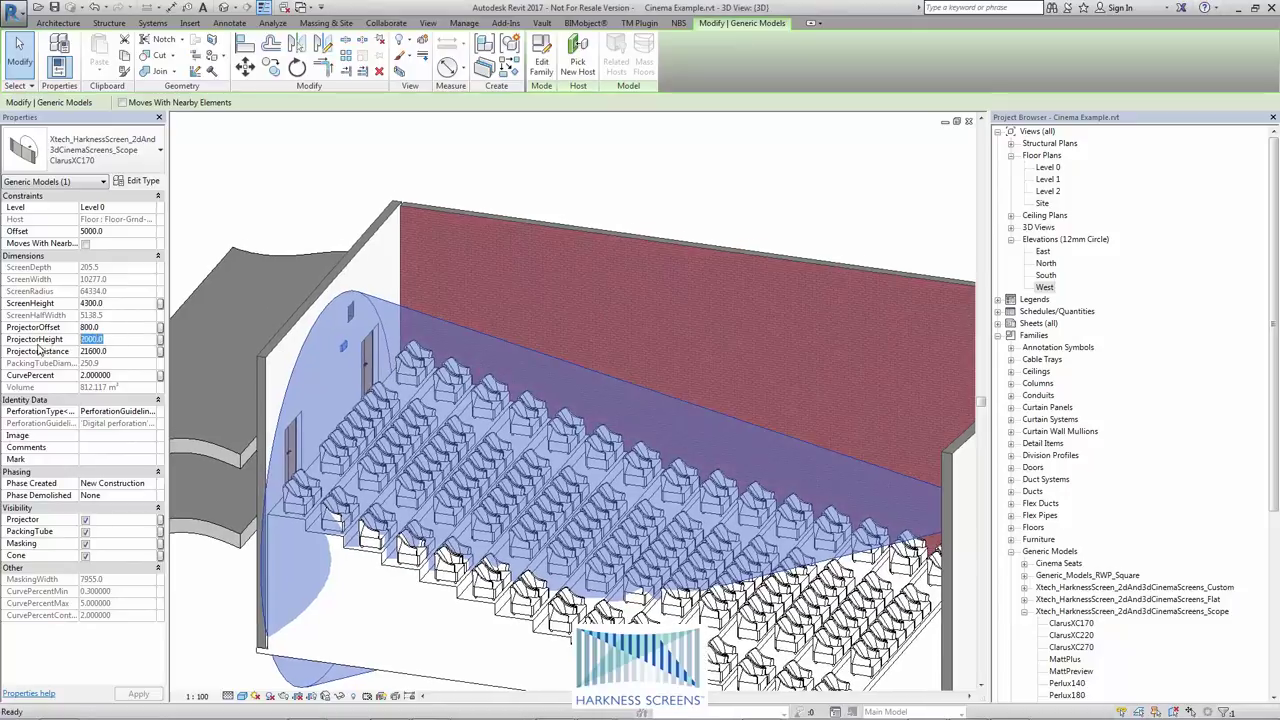
{"action": "type", "text": "2800"}
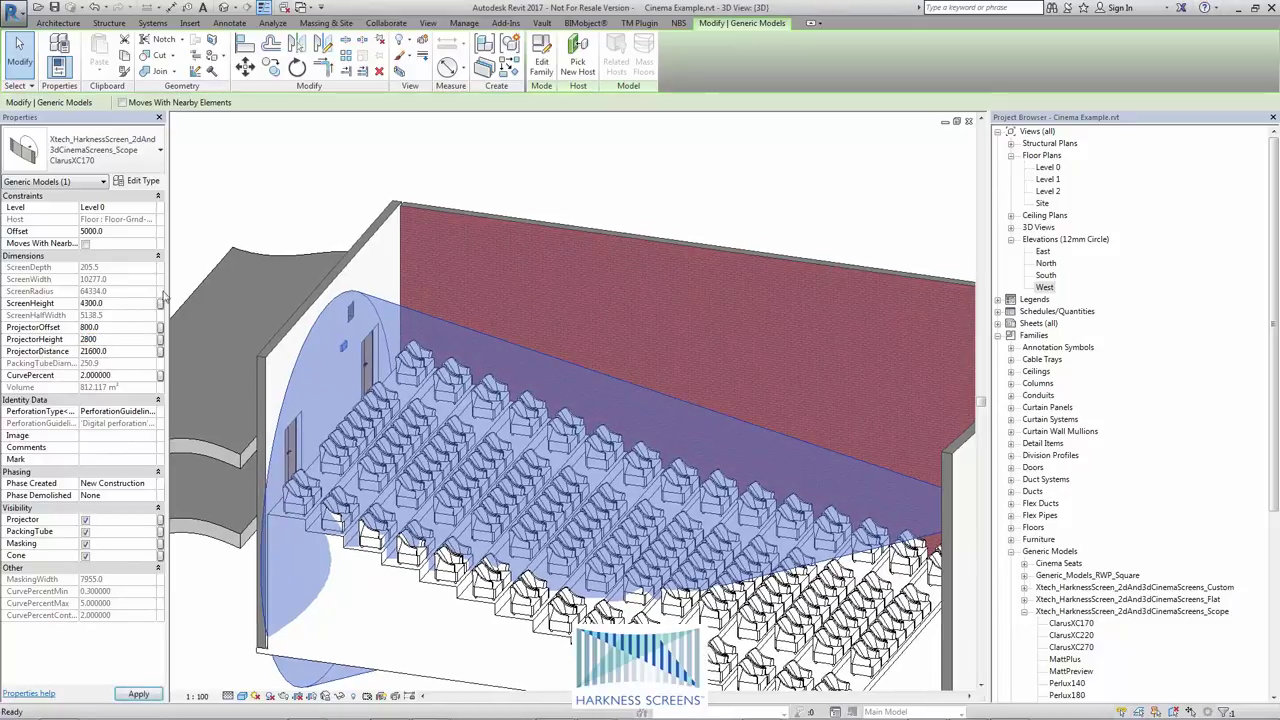
{"action": "key", "text": "Return"}
Enter 1540 as the screen's ProjectorOffset
{"action": "scroll", "coordinate": [340, 305], "scroll_direction": "up", "scroll_amount": 1}
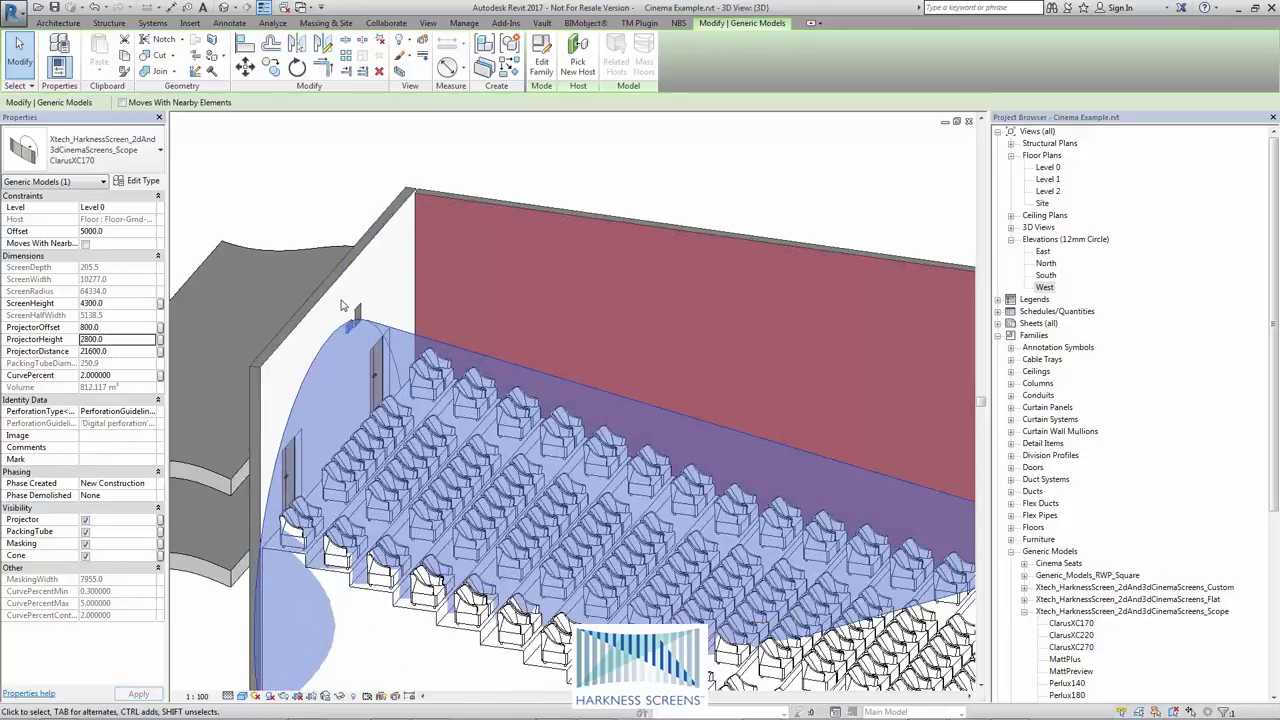
{"action": "scroll", "coordinate": [345, 308], "scroll_direction": "up", "scroll_amount": 3}
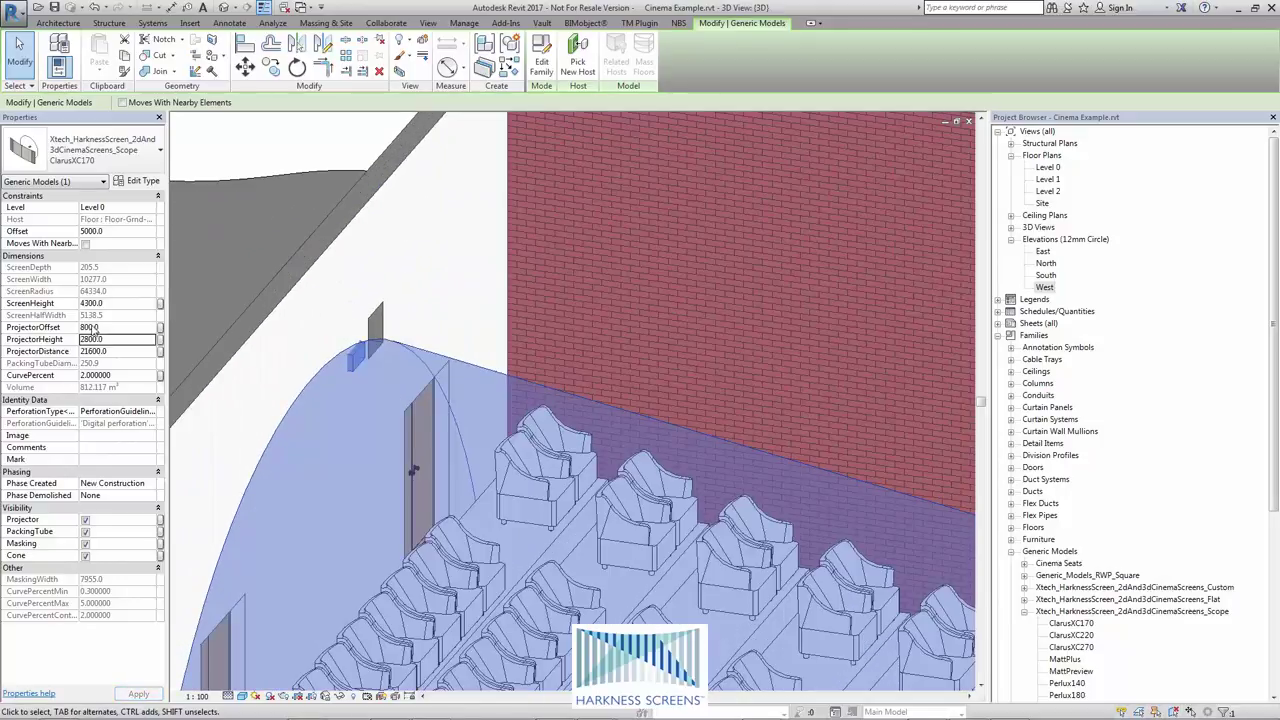
{"action": "left_click", "coordinate": [113, 328]}
{"action": "type", "text": "1540"}
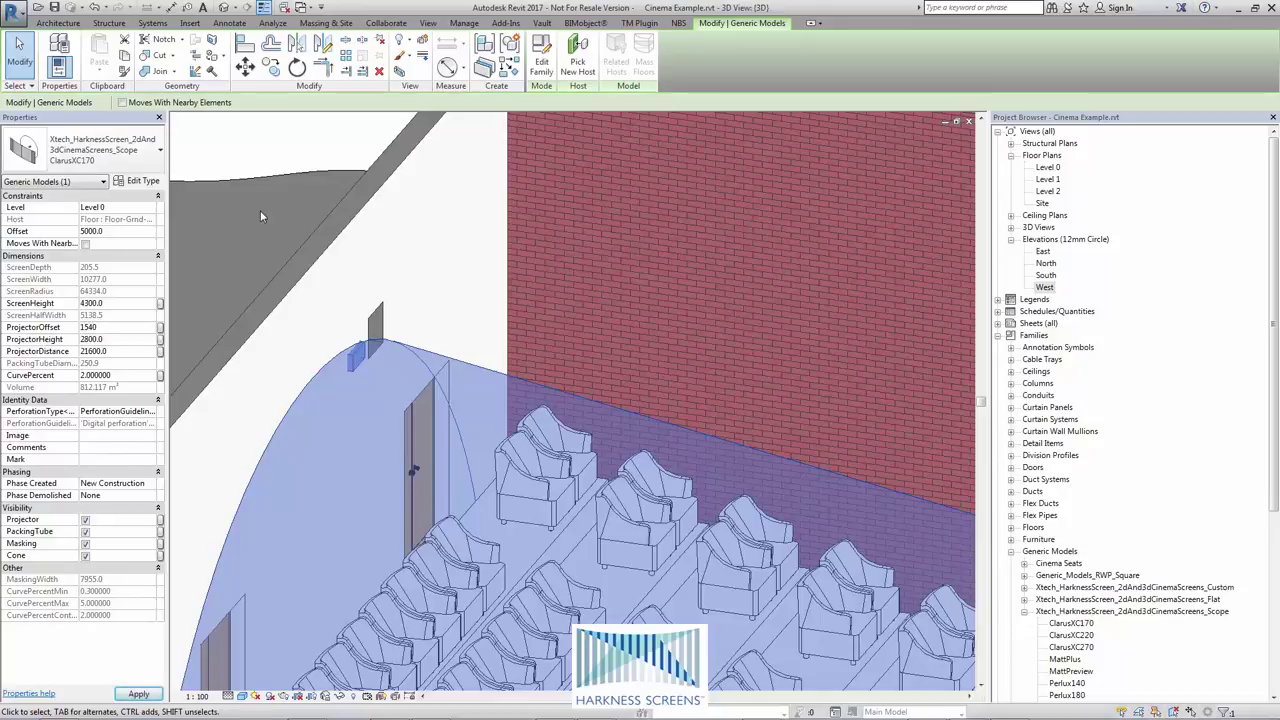
Commit the 1540 offset, reselect the screen and view the cone from overhead
{"action": "key", "text": "Escape"}
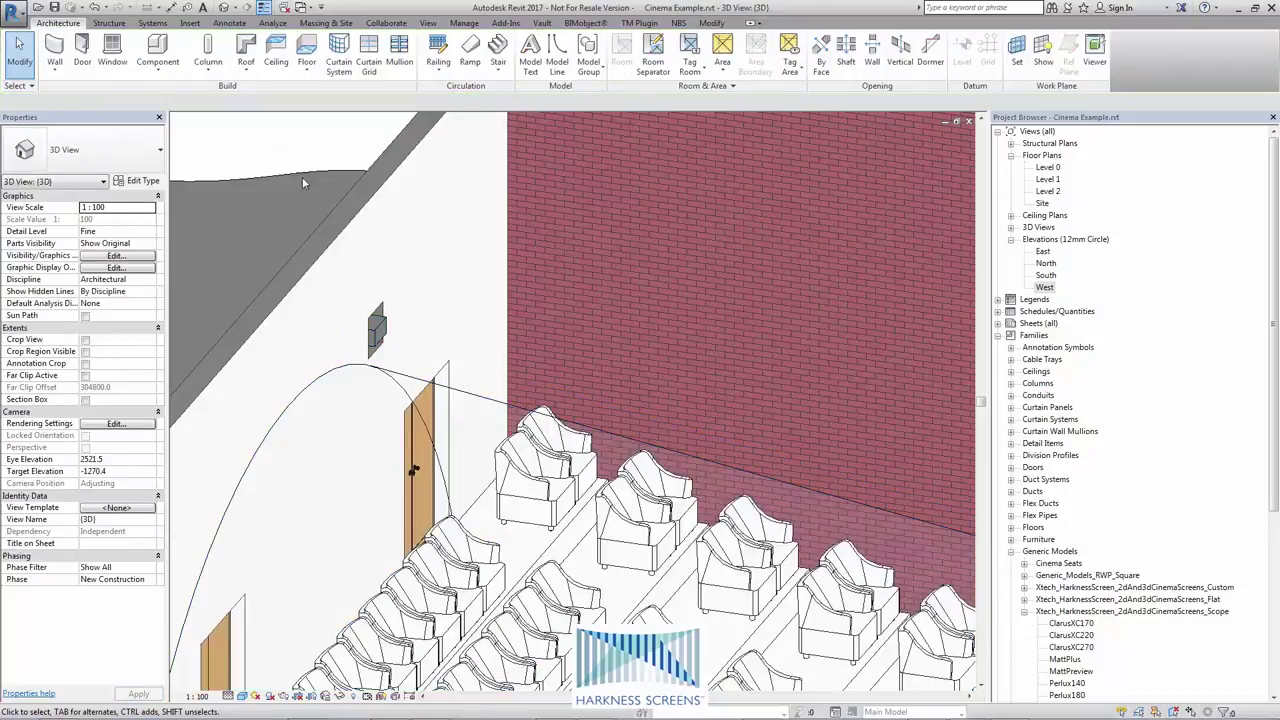
{"action": "left_click", "coordinate": [377, 328]}
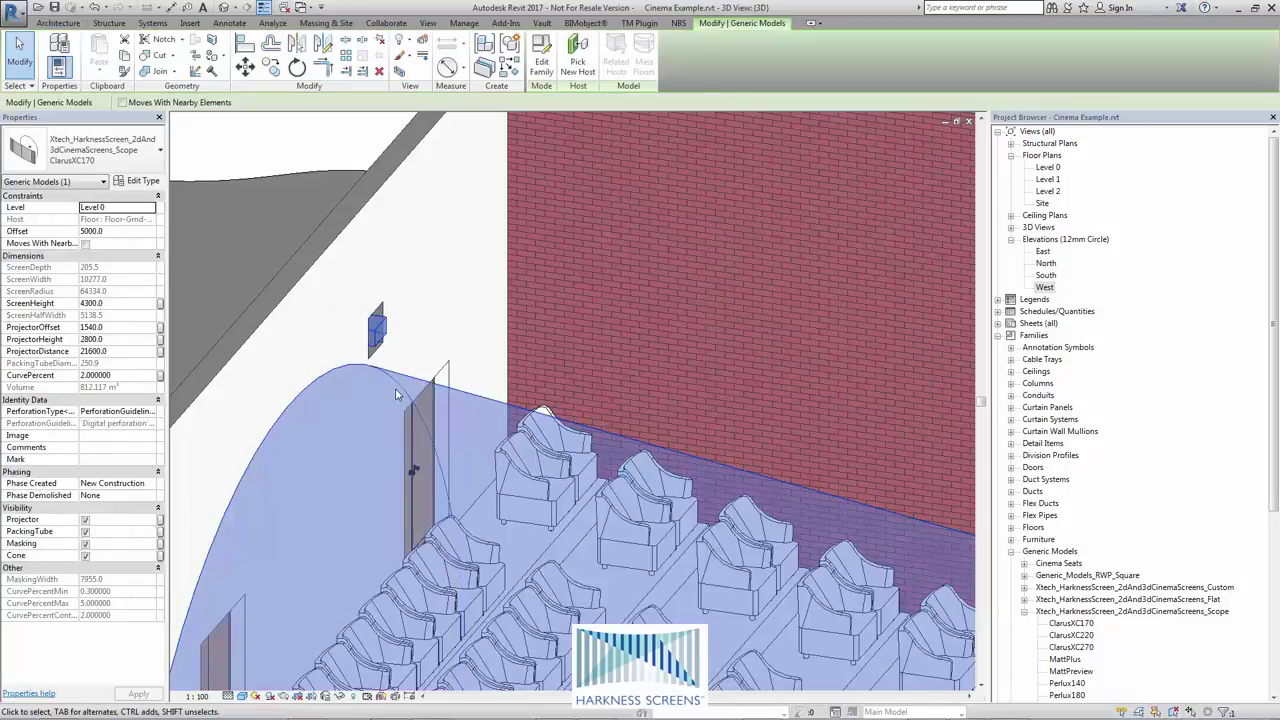
{"action": "scroll", "coordinate": [390, 380], "scroll_direction": "down", "scroll_amount": 5}
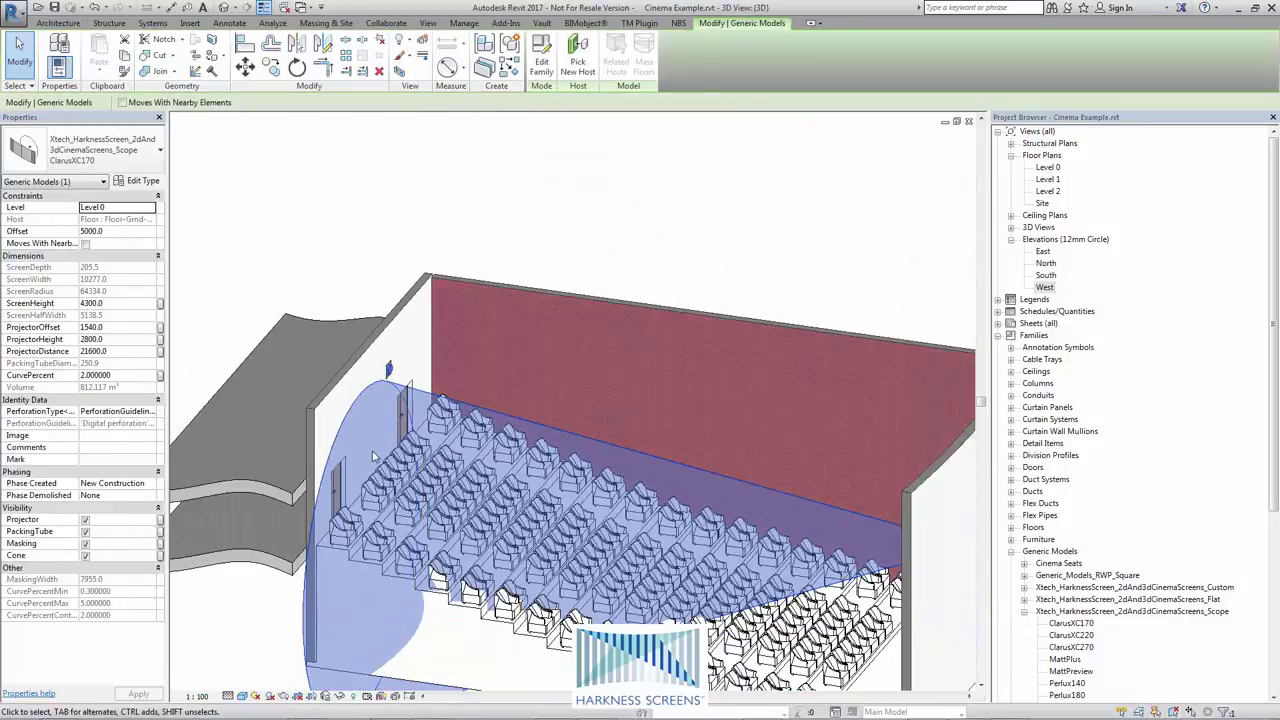
{"action": "middle_click_drag", "start_coordinate": [381, 459], "coordinate": [500, 446], "text": "shift"}
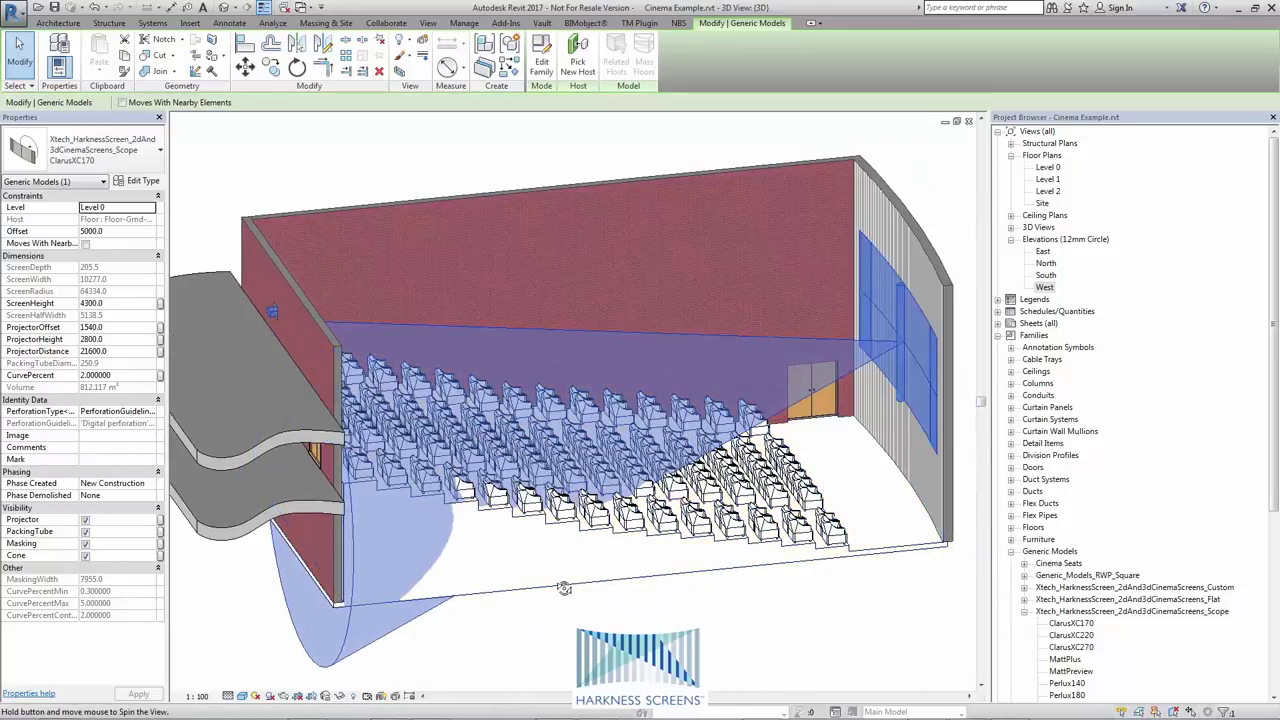
{"action": "middle_click_drag", "start_coordinate": [580, 540], "coordinate": [840, 257], "text": "shift"}
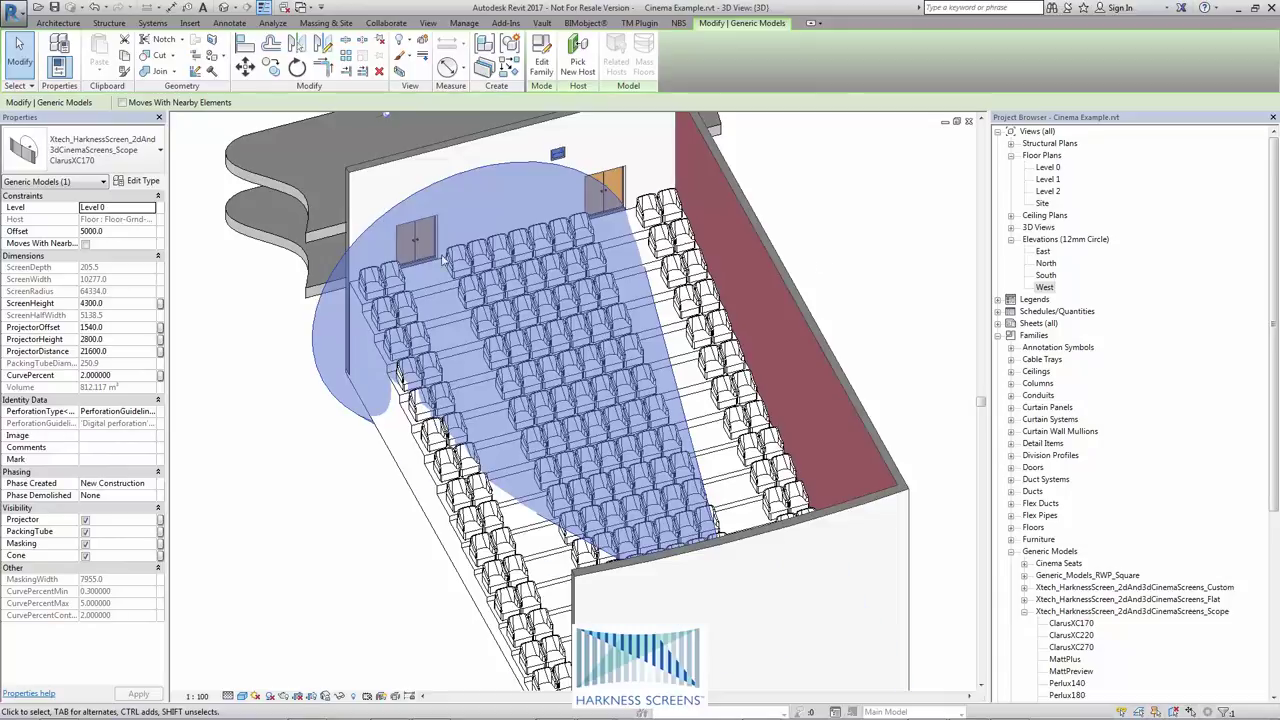
{"action": "middle_click_drag", "start_coordinate": [443, 258], "coordinate": [597, 232], "text": "shift"}
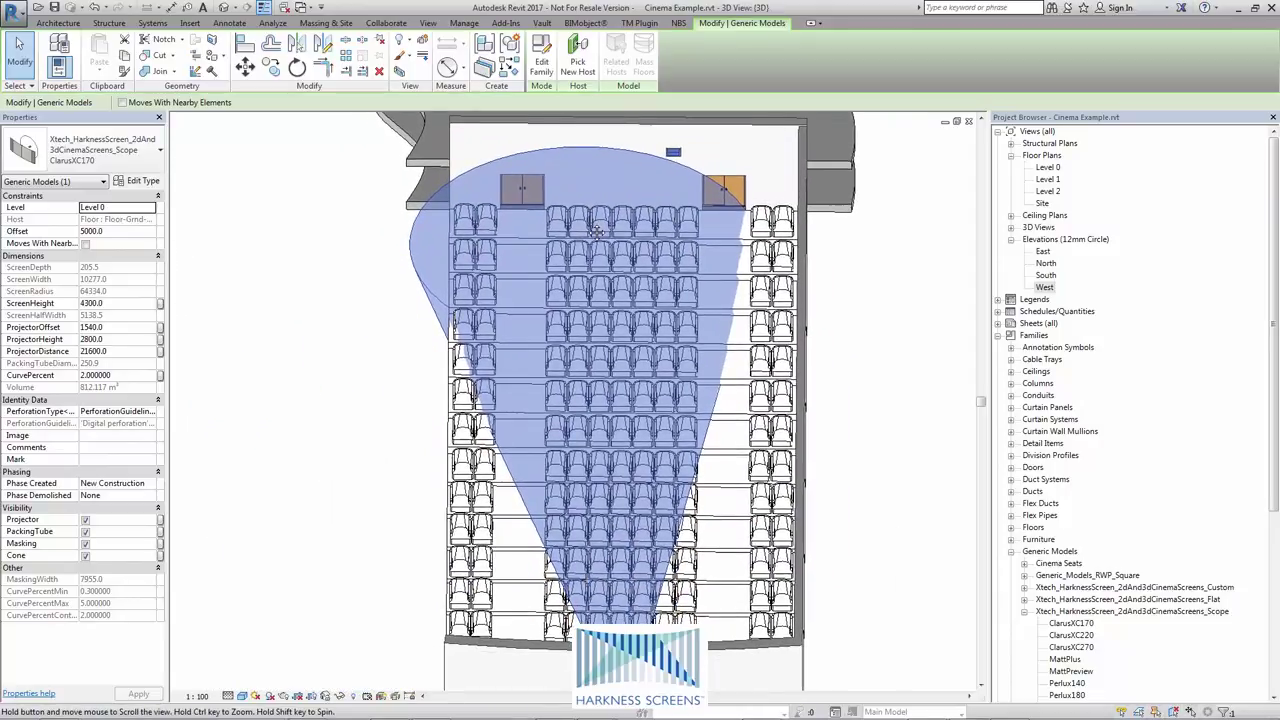
{"action": "middle_click_drag", "start_coordinate": [343, 260], "coordinate": [349, 263]}
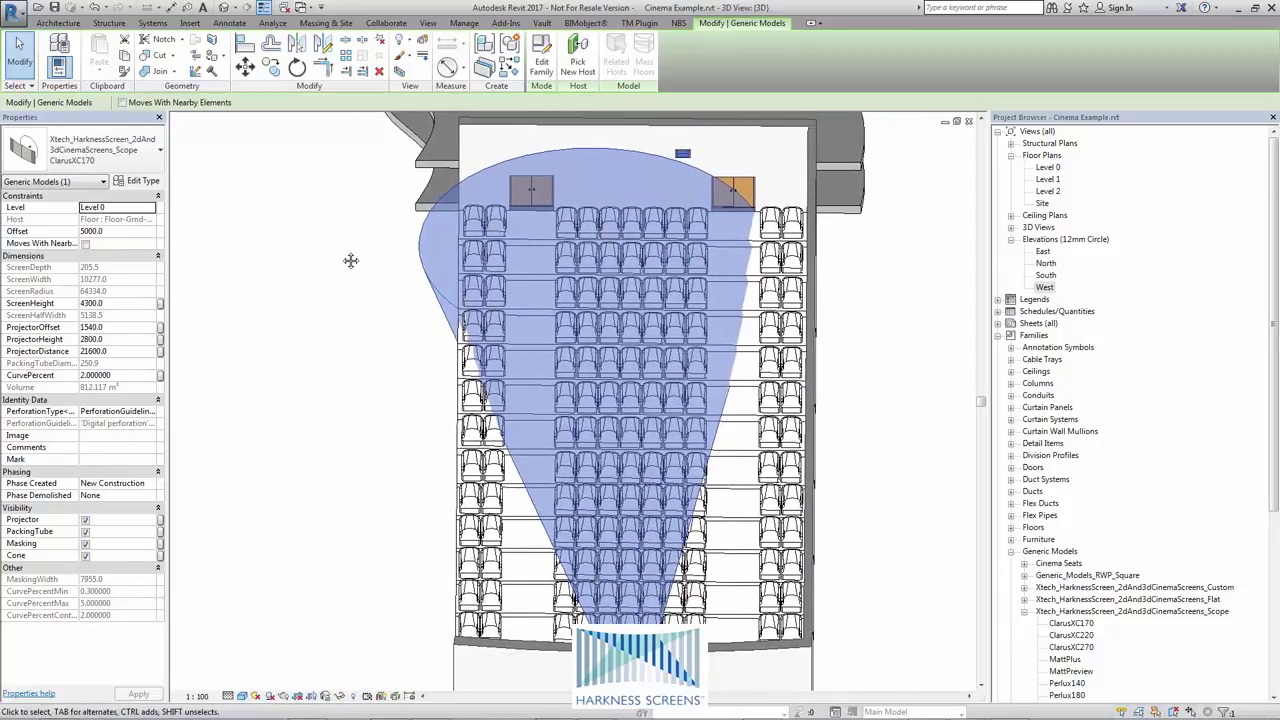
Try the ClarusXC220, ClarusXC270 and MattPlus screen types in turn
{"action": "left_click", "coordinate": [136, 148]}
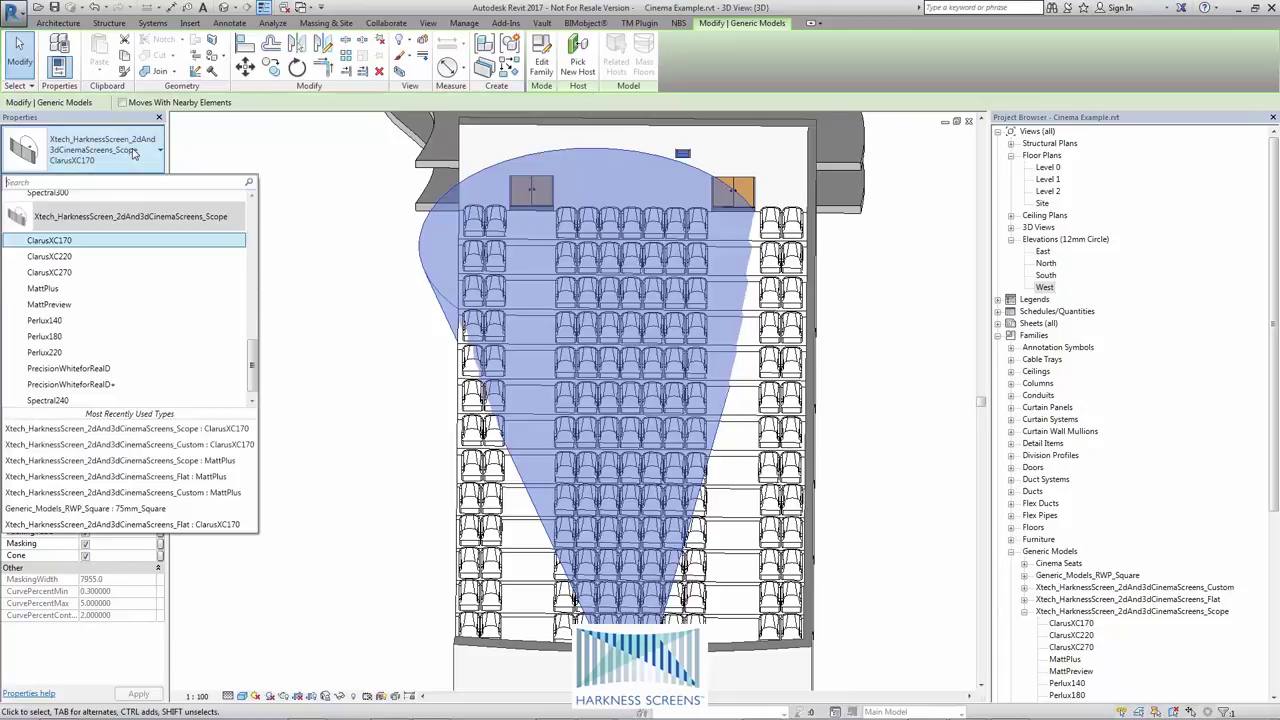
{"action": "left_click", "coordinate": [65, 258]}
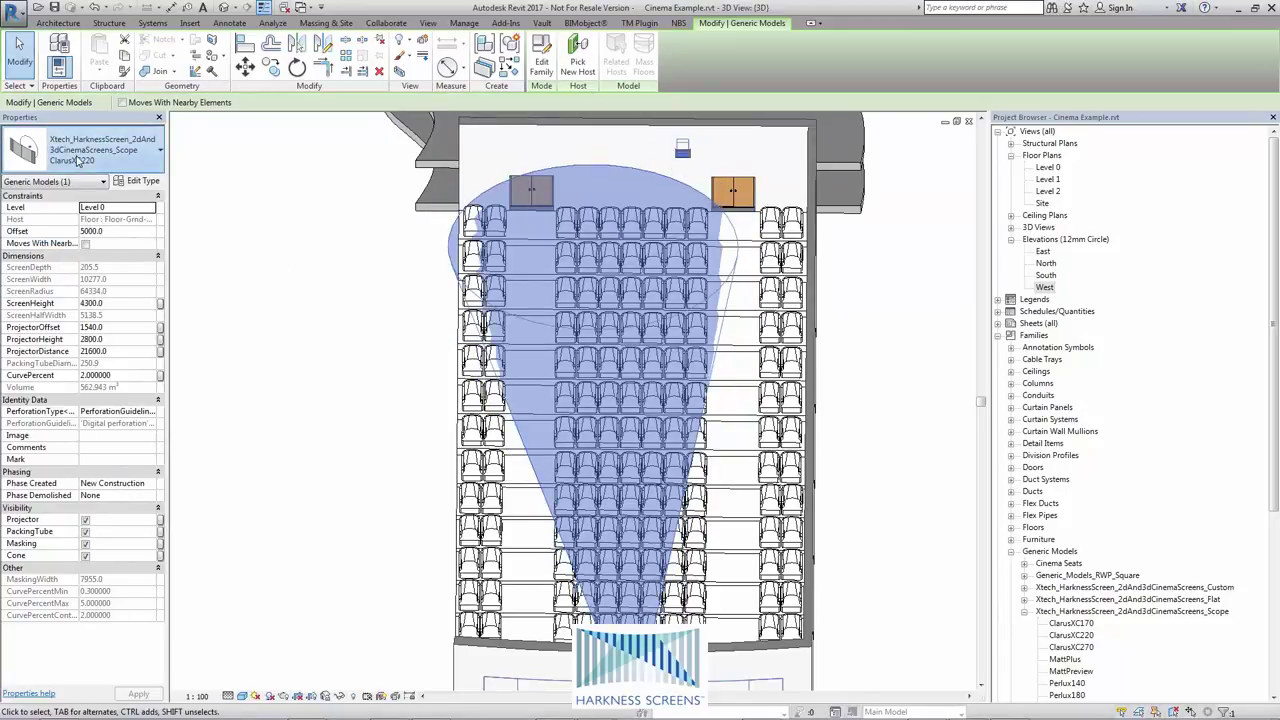
{"action": "left_click", "coordinate": [78, 160]}
{"action": "left_click", "coordinate": [64, 270]}
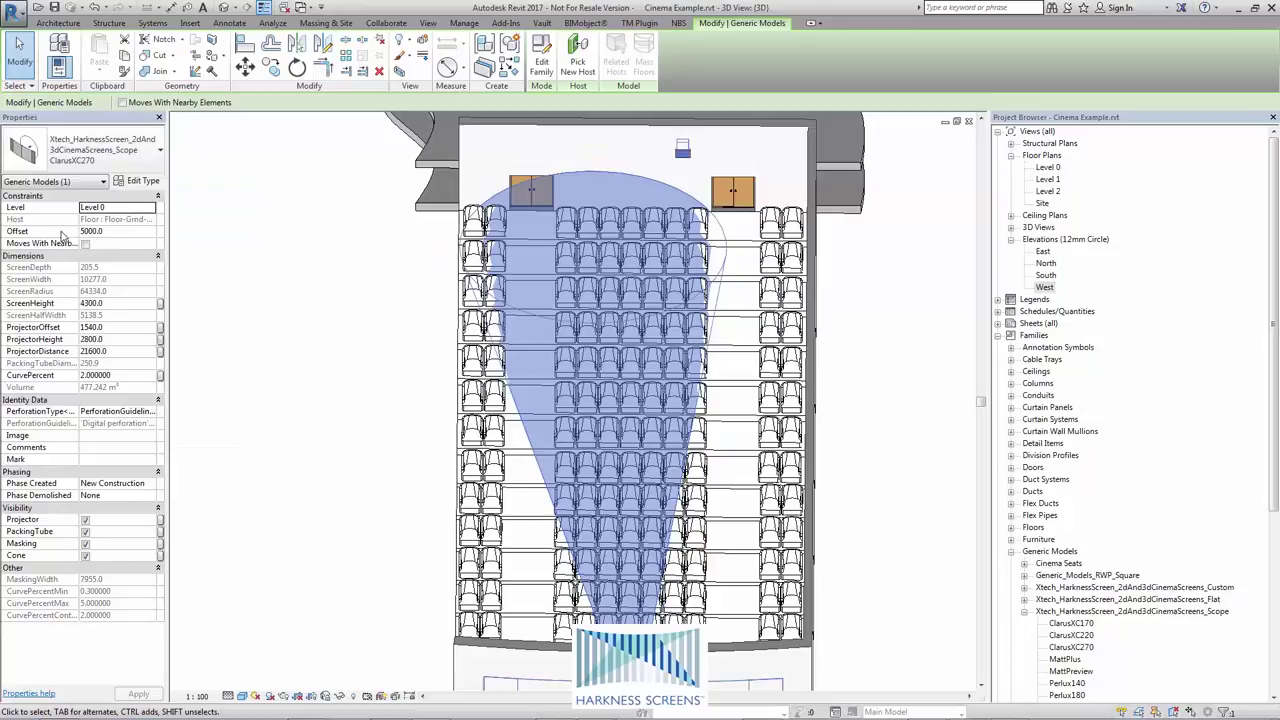
{"action": "left_click", "coordinate": [78, 155]}
{"action": "left_click", "coordinate": [47, 292]}
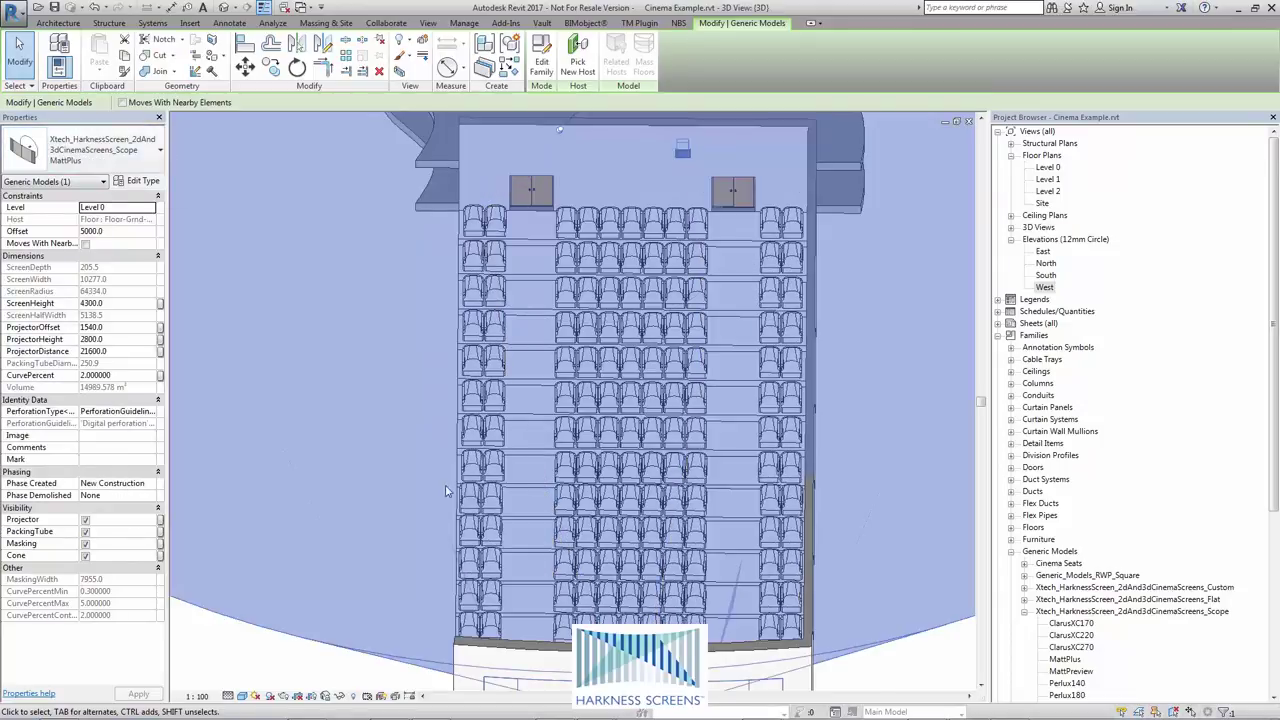
Preview the MattPreview type, then settle on Perlux220 and recentre the view
{"action": "scroll", "coordinate": [445, 490], "scroll_direction": "up", "scroll_amount": 2}
{"action": "scroll", "coordinate": [437, 473], "scroll_direction": "down", "scroll_amount": 4}
{"action": "middle_click_drag", "start_coordinate": [437, 473], "coordinate": [488, 462], "text": "shift"}
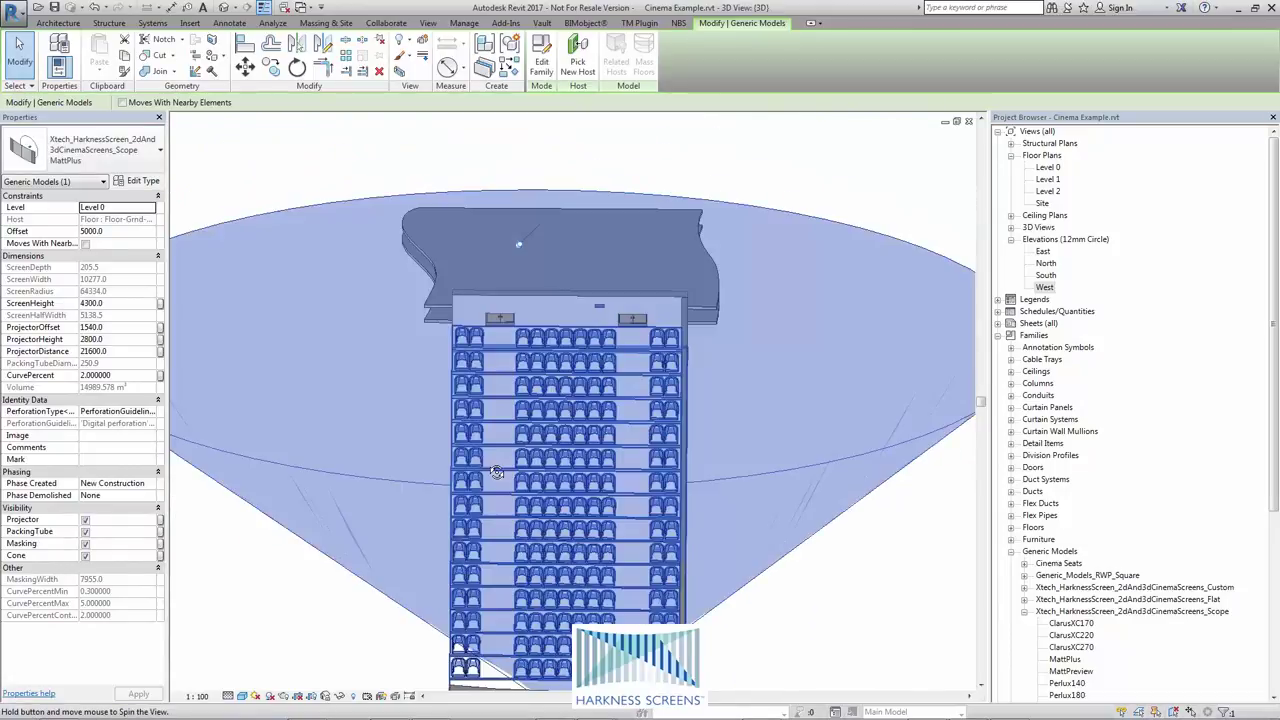
{"action": "left_click", "coordinate": [120, 157]}
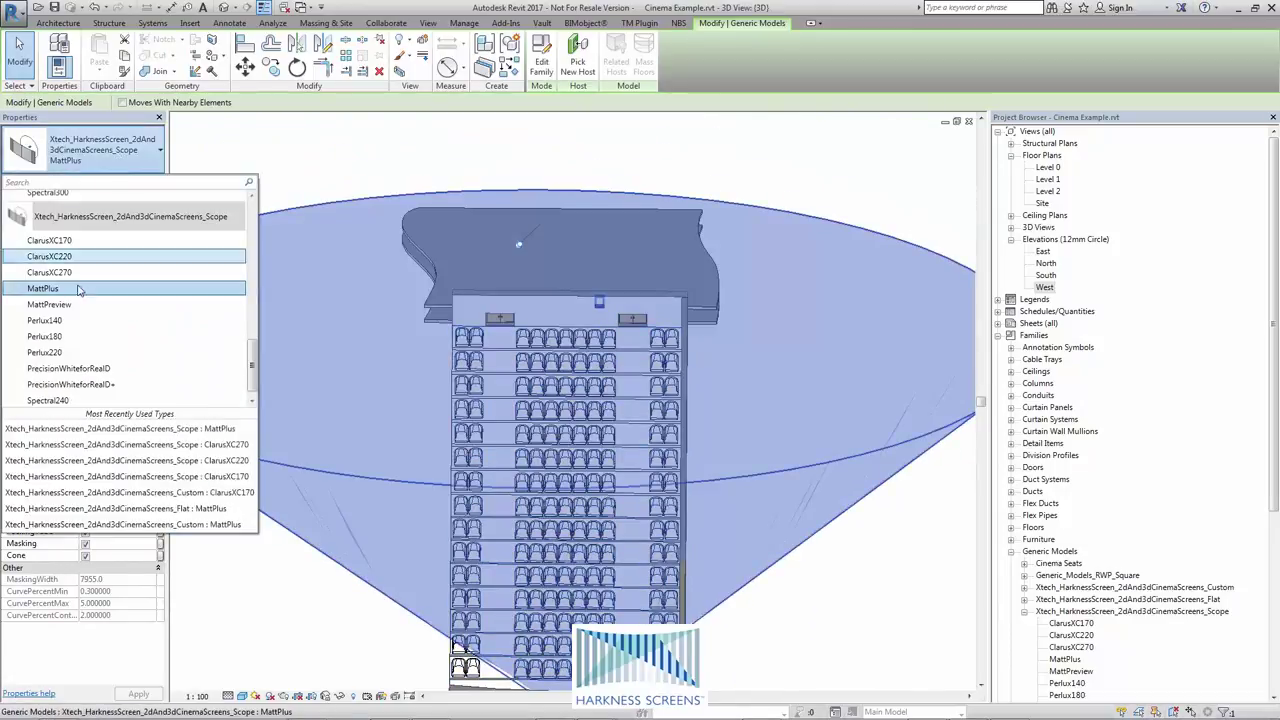
{"action": "left_click", "coordinate": [70, 296]}
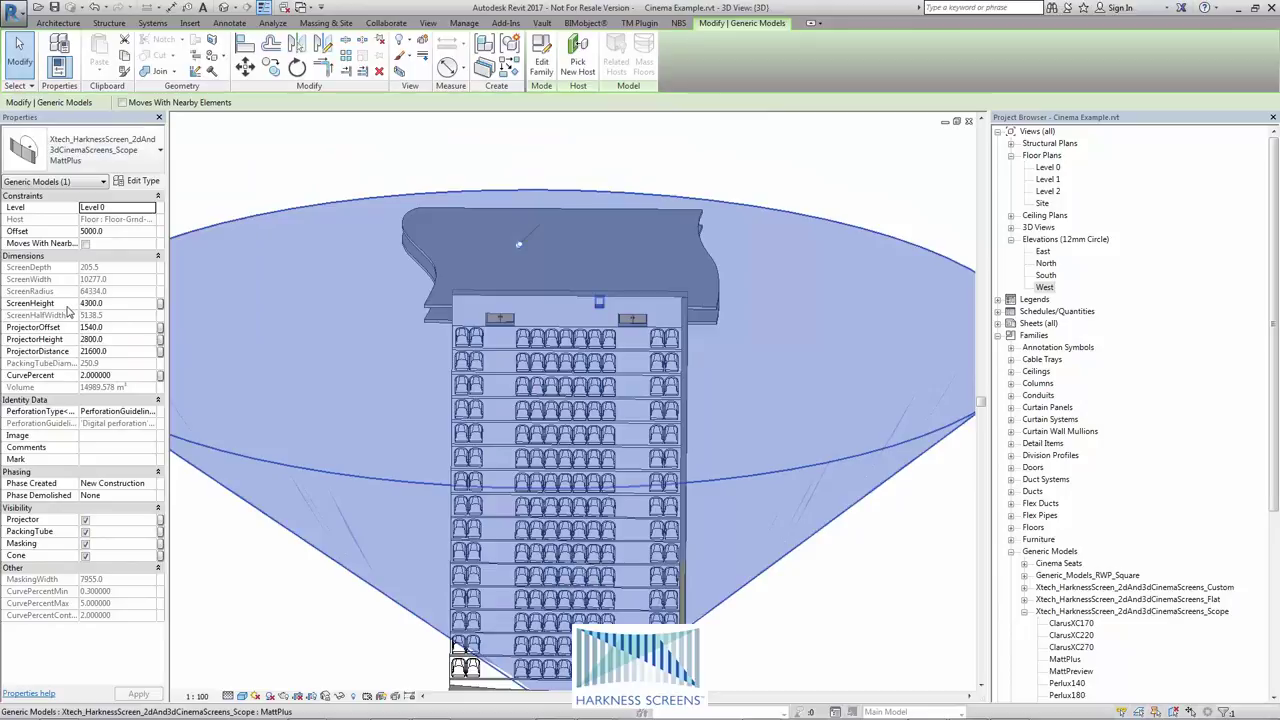
{"action": "left_click", "coordinate": [100, 150]}
{"action": "left_click", "coordinate": [57, 352]}
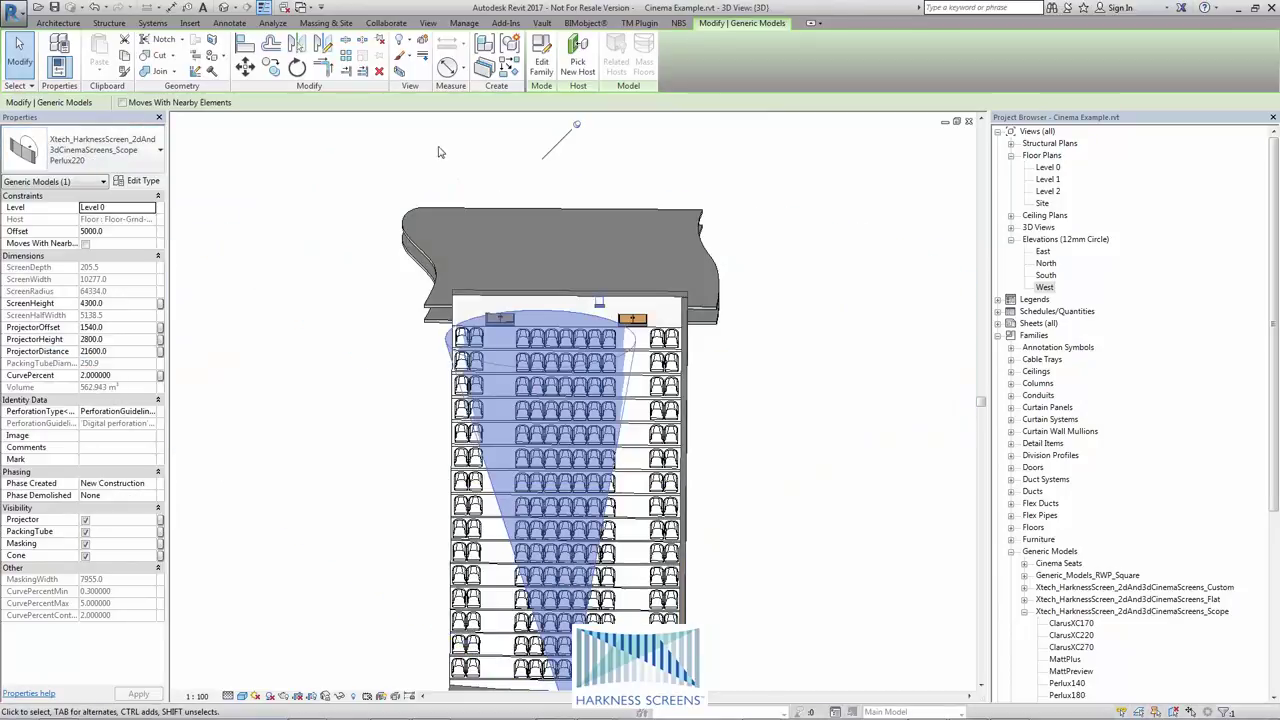
{"action": "middle_click_drag", "start_coordinate": [415, 168], "coordinate": [443, 127]}
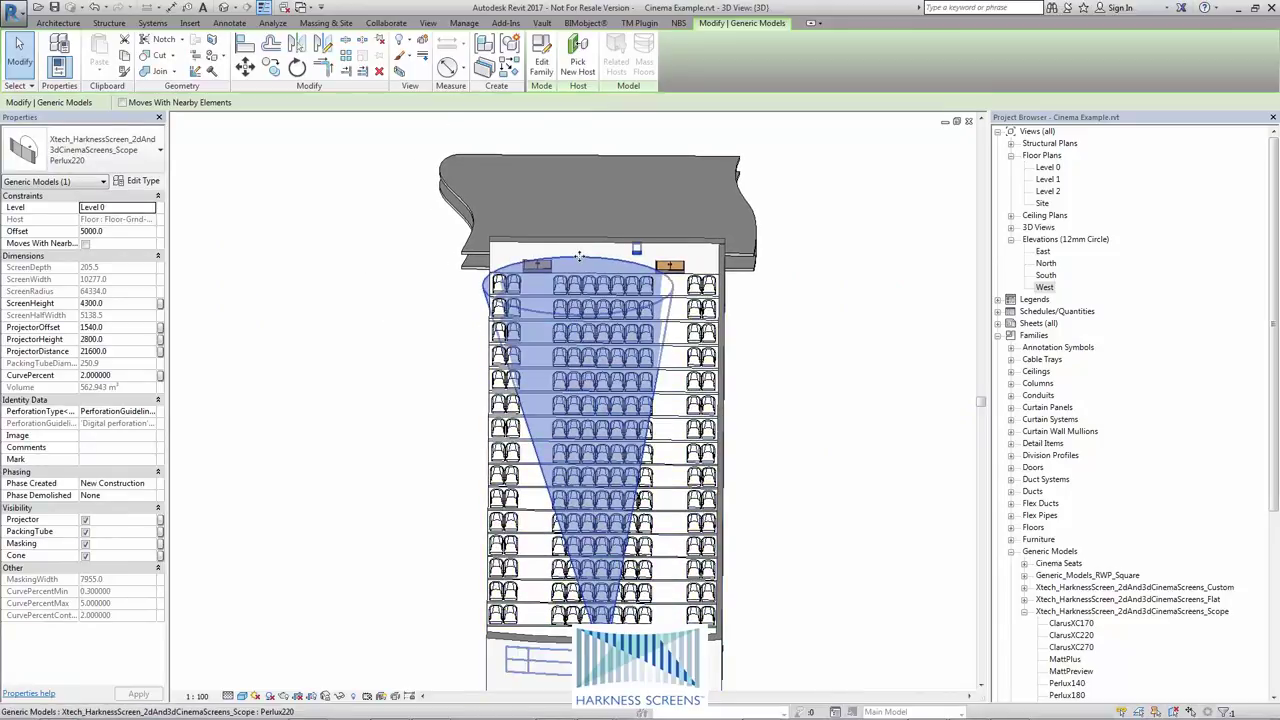
{"action": "middle_click_drag", "start_coordinate": [360, 312], "coordinate": [363, 313]}
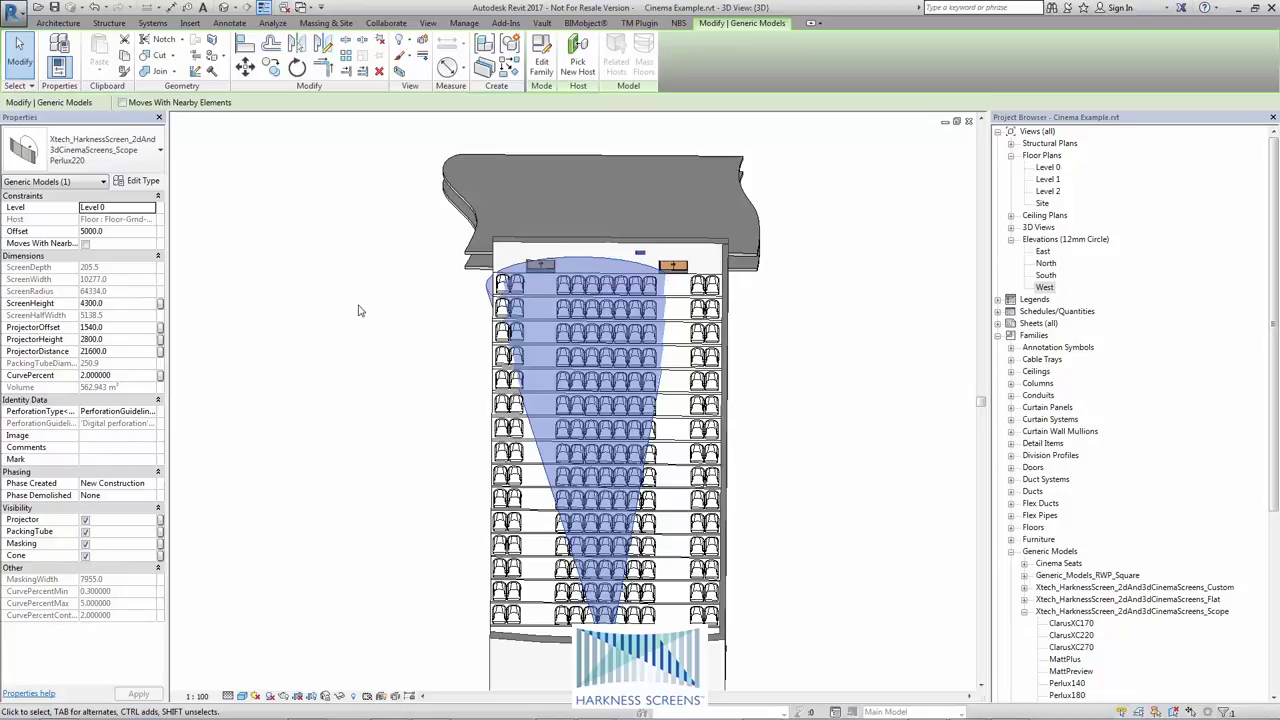
{"action": "middle_click_drag", "start_coordinate": [414, 406], "coordinate": [435, 390]}
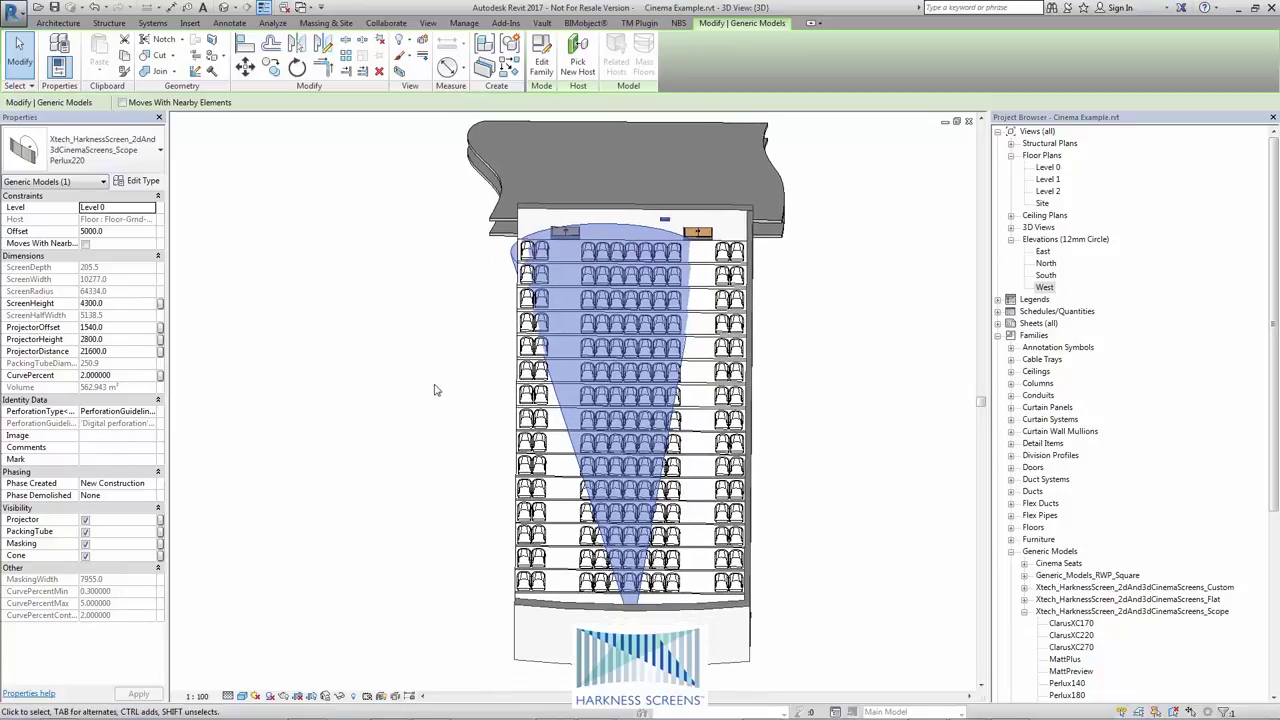
{"action": "middle_click_drag", "start_coordinate": [348, 470], "coordinate": [582, 592], "text": "shift"}
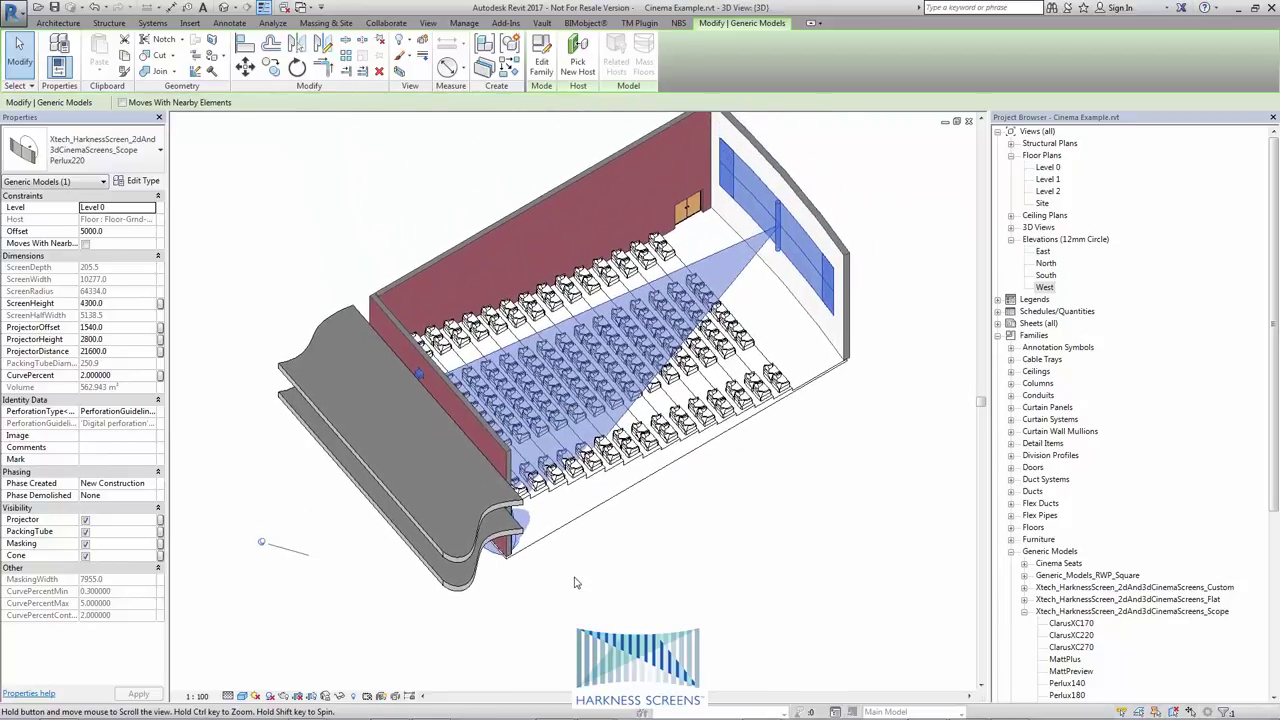
{"action": "left_click", "coordinate": [85, 520]}
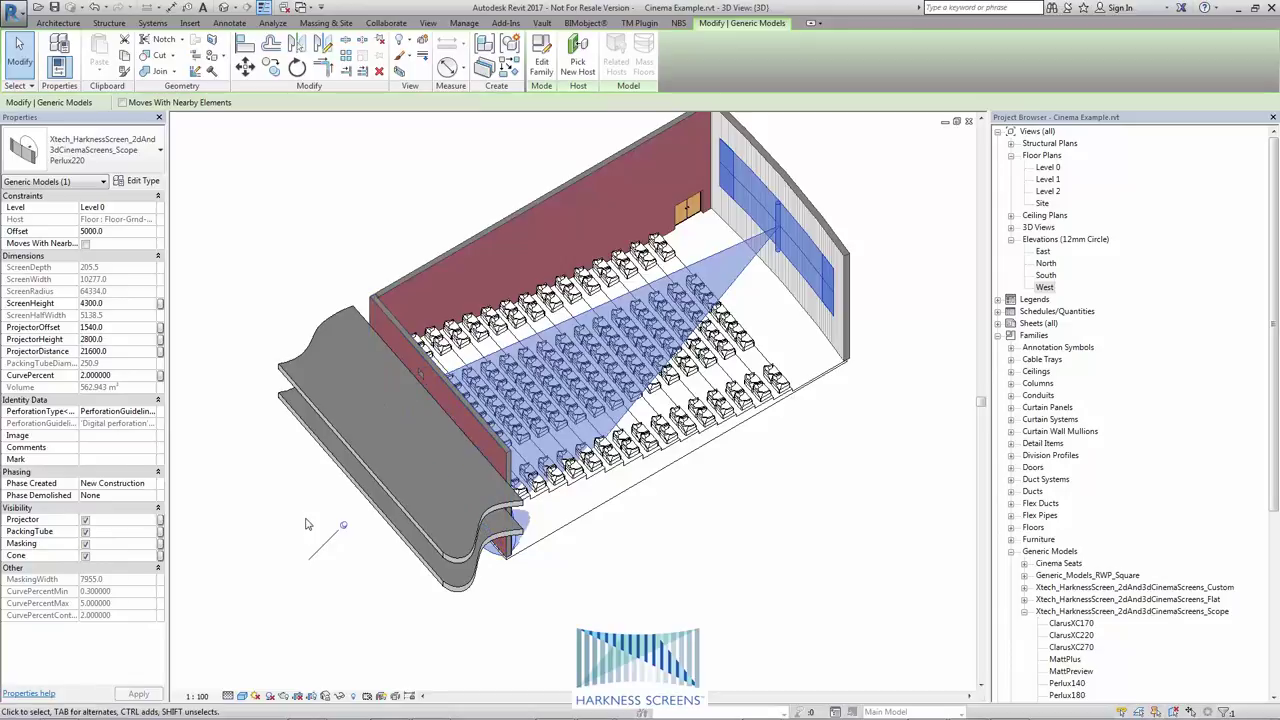
{"action": "left_click", "coordinate": [85, 520]}
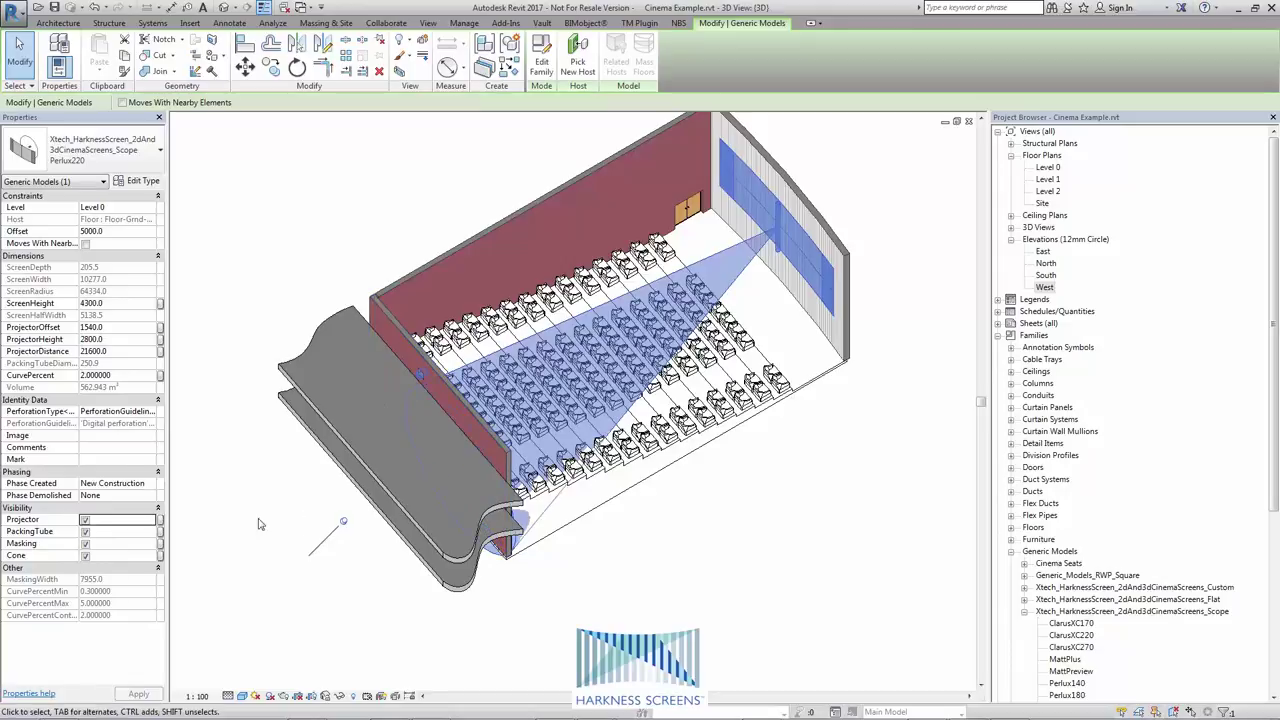
{"action": "left_click", "coordinate": [85, 531]}
{"action": "middle_click_drag", "start_coordinate": [640, 600], "coordinate": [735, 333], "text": "shift"}
{"action": "scroll", "coordinate": [735, 333], "scroll_direction": "up", "scroll_amount": 5}
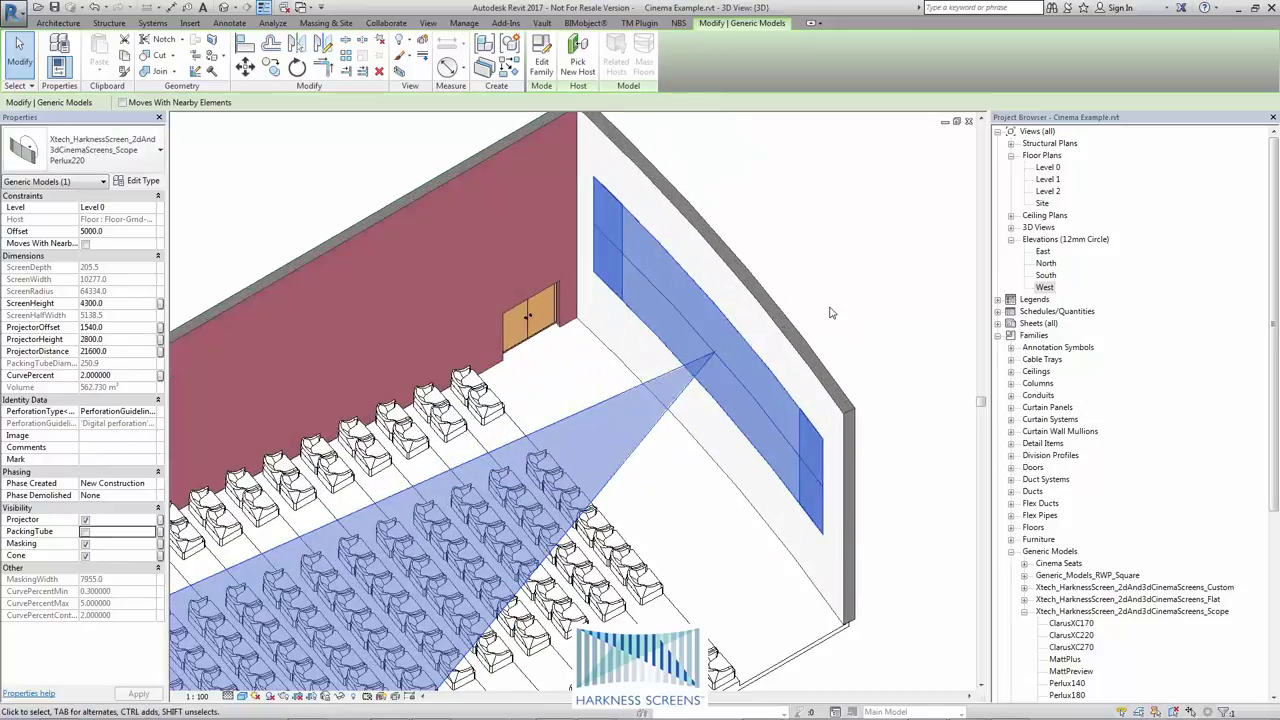
{"action": "left_click", "coordinate": [85, 531]}
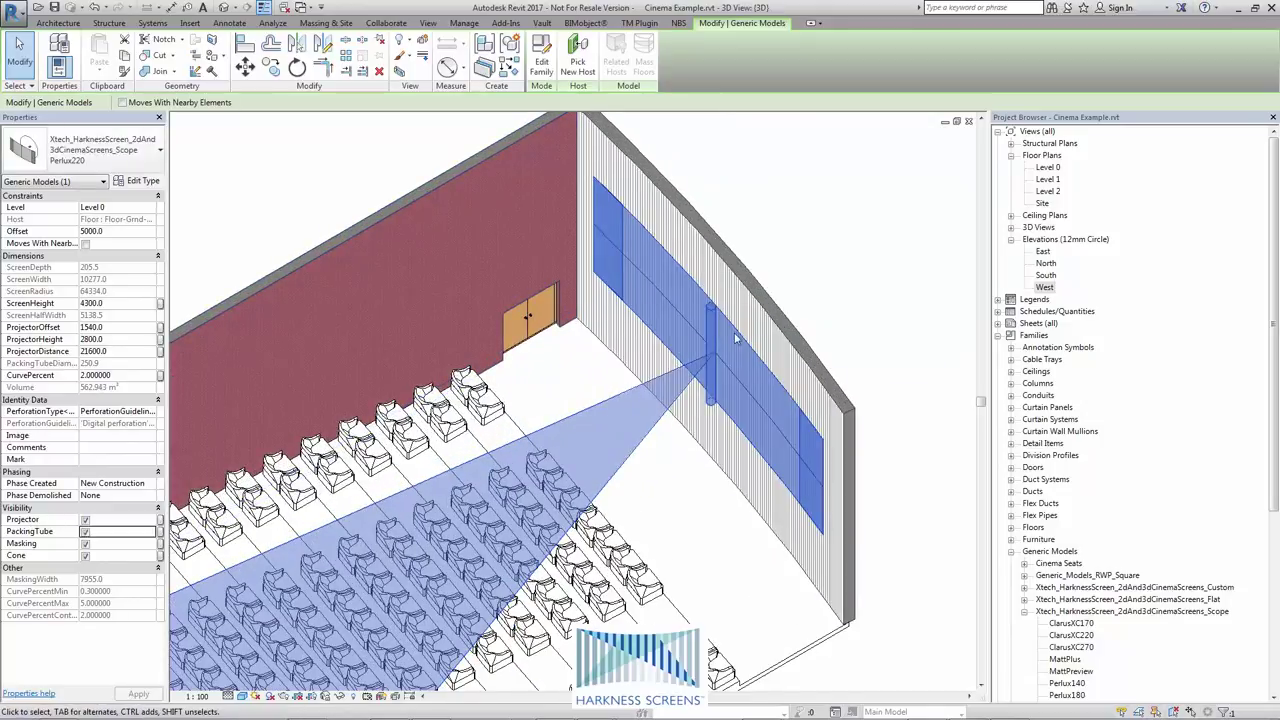
{"action": "left_click", "coordinate": [85, 531]}
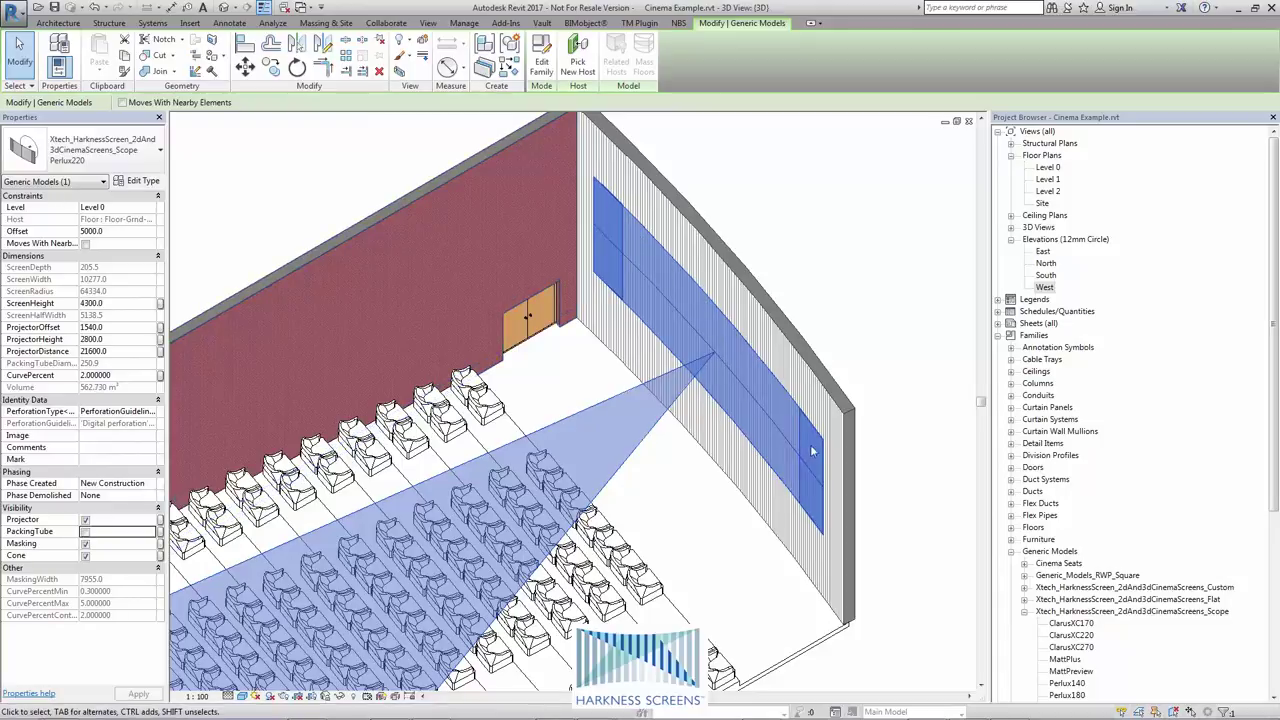
{"action": "left_click", "coordinate": [85, 531]}
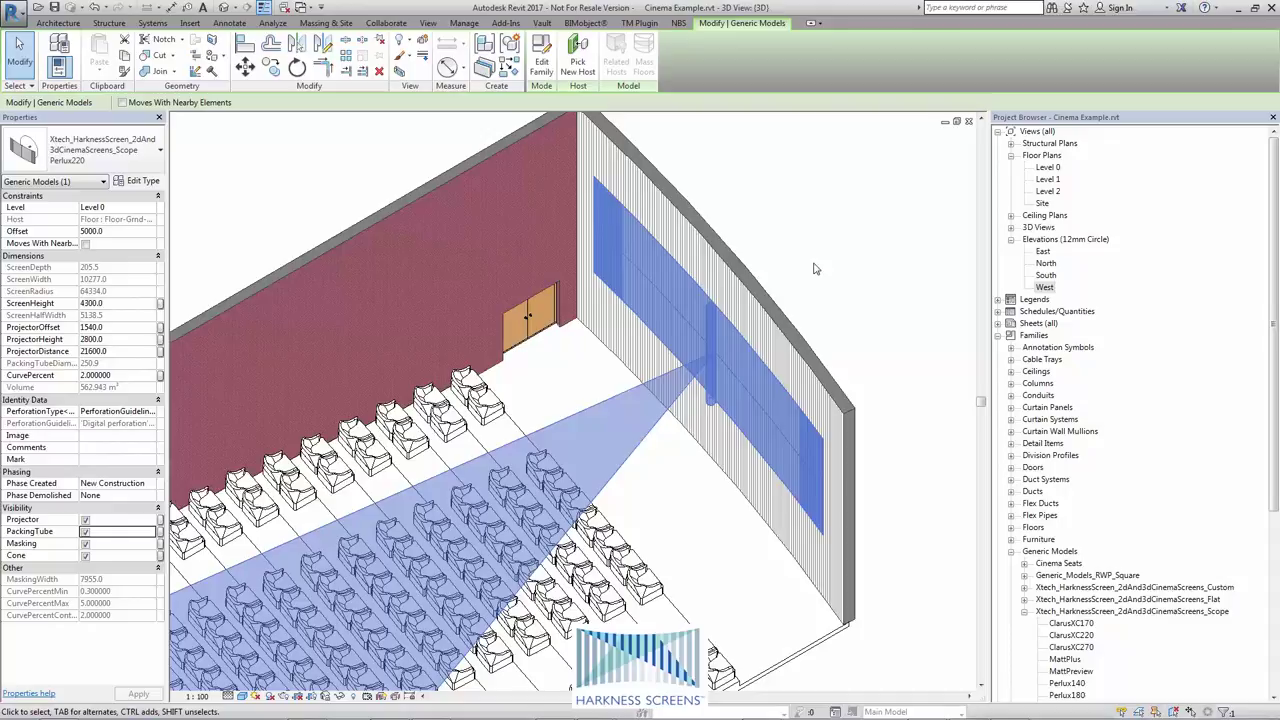
Toggle the screen's Masking visibility off and back on
{"action": "middle_click_drag", "start_coordinate": [813, 268], "coordinate": [825, 262]}
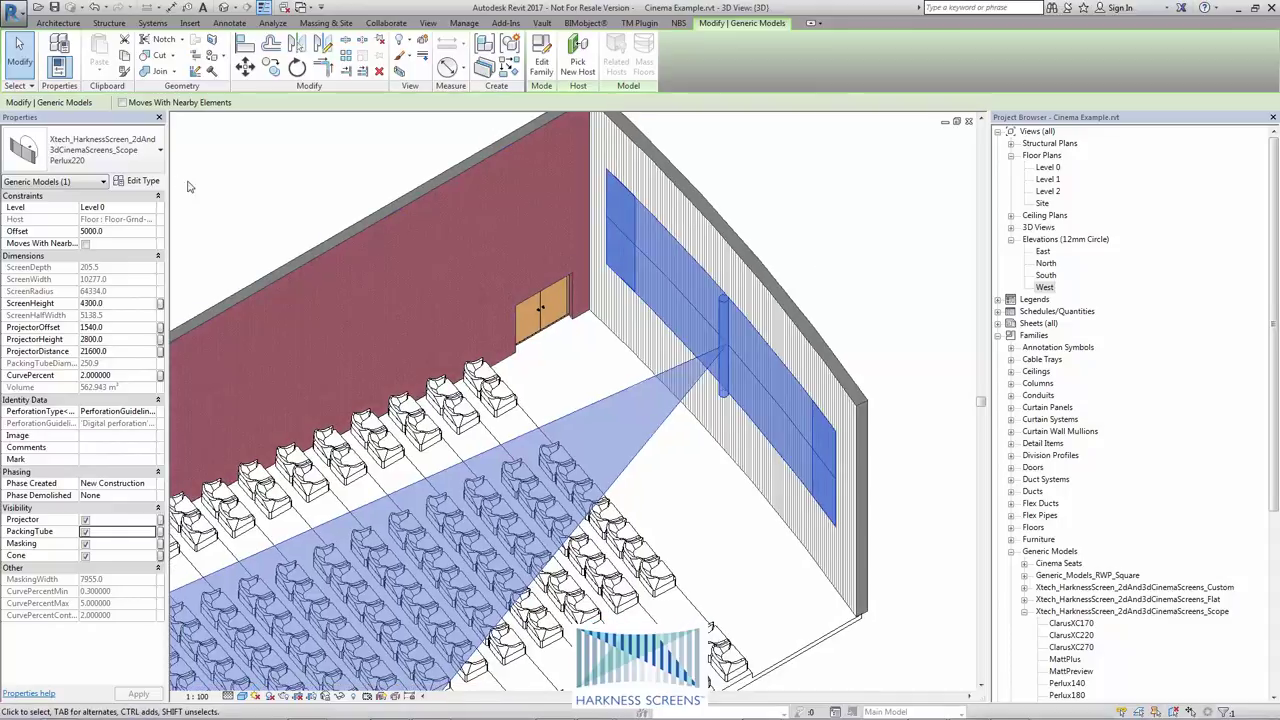
{"action": "middle_click_drag", "start_coordinate": [691, 287], "coordinate": [668, 295]}
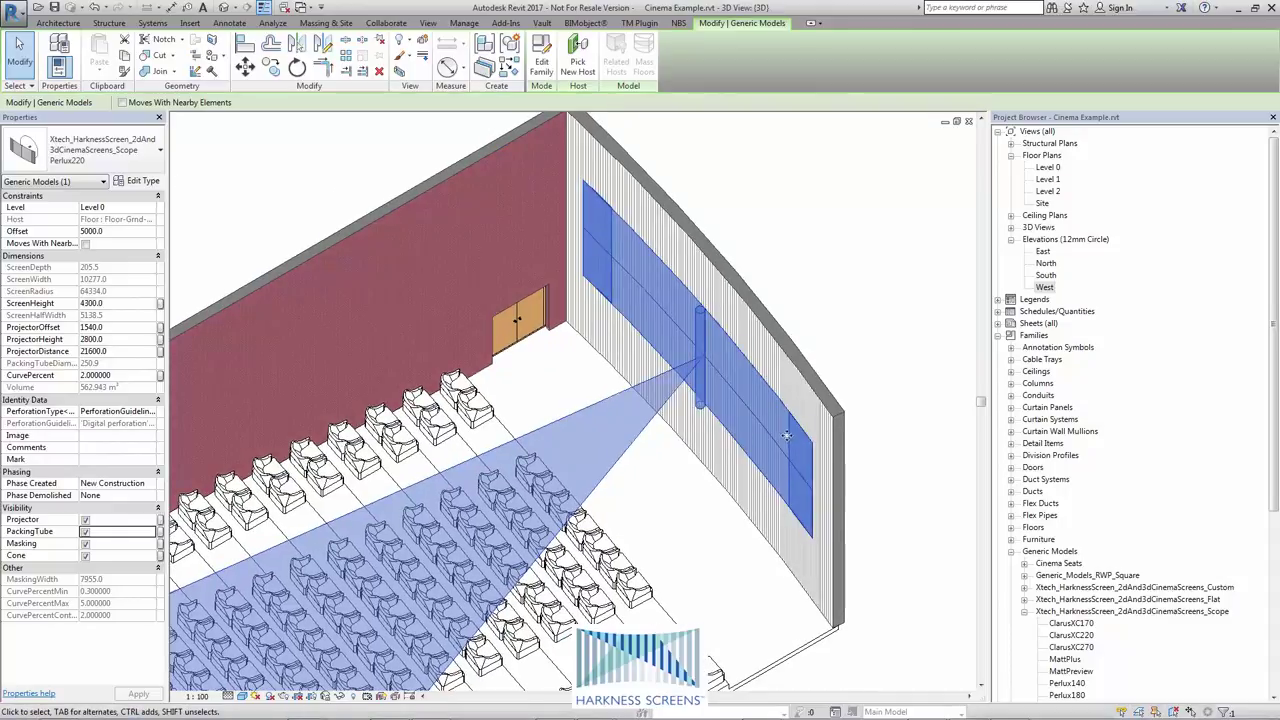
{"action": "left_click", "coordinate": [85, 544]}
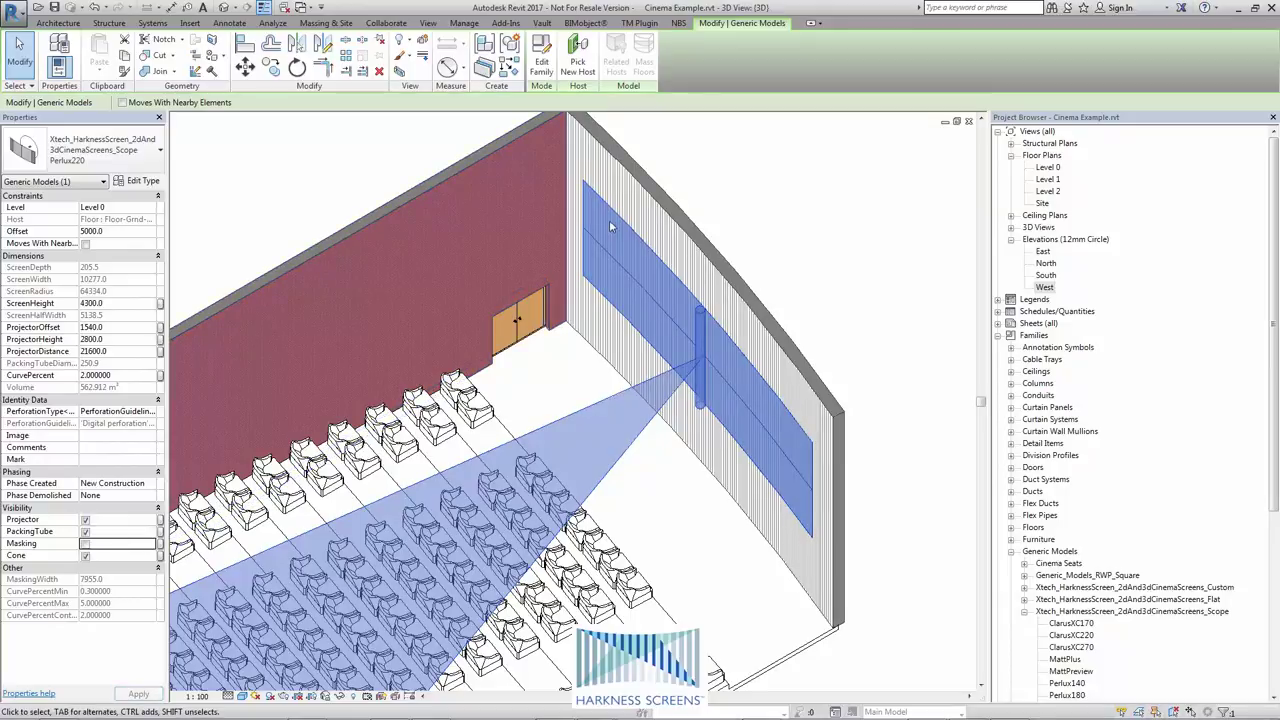
{"action": "left_click", "coordinate": [85, 544]}
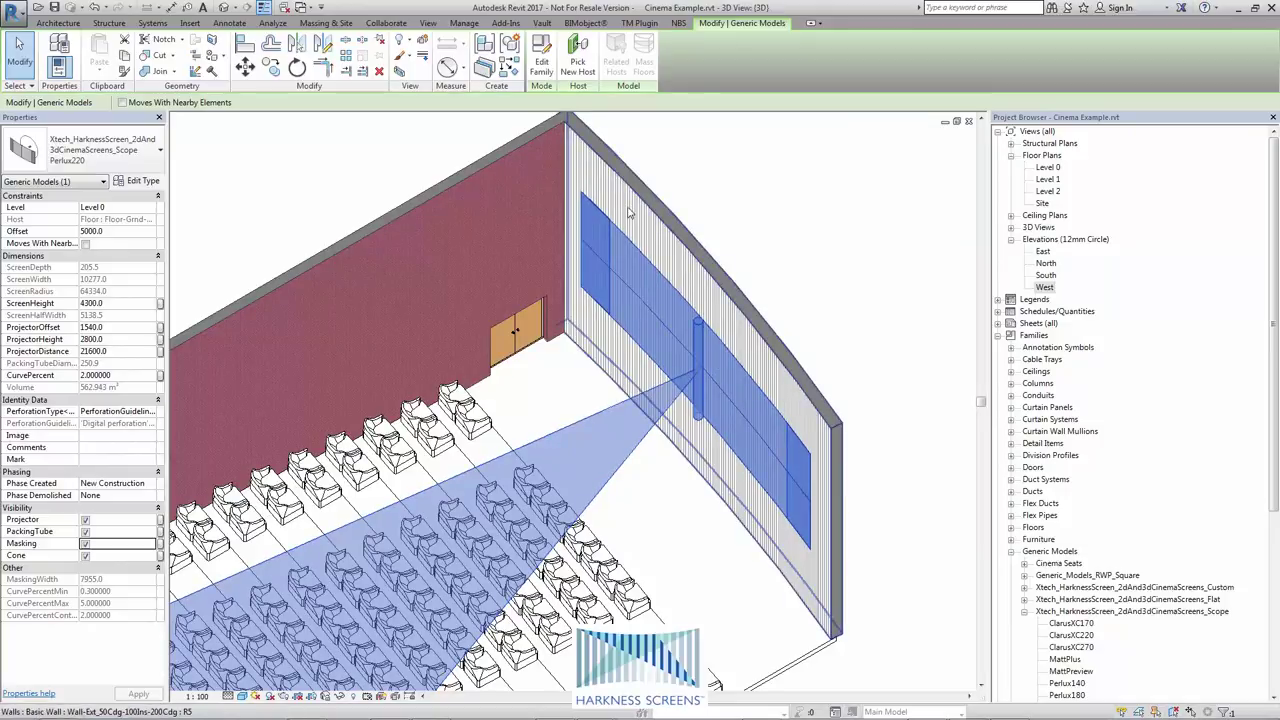
Turn off the Cone, PackingTube and Projector visibility, then reselect the Perlux220 screen
{"action": "middle_click_drag", "start_coordinate": [855, 312], "coordinate": [881, 307]}
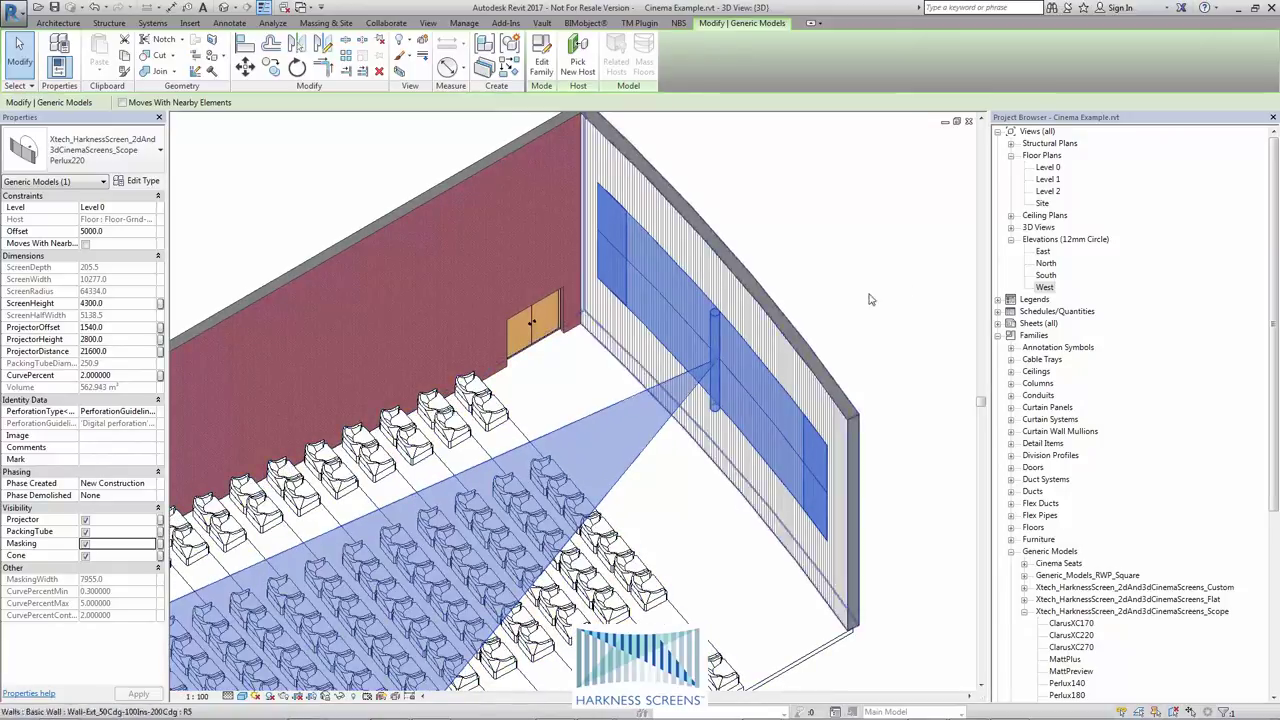
{"action": "scroll", "coordinate": [869, 290], "scroll_direction": "up", "scroll_amount": 2}
{"action": "scroll", "coordinate": [865, 278], "scroll_direction": "down", "scroll_amount": 4}
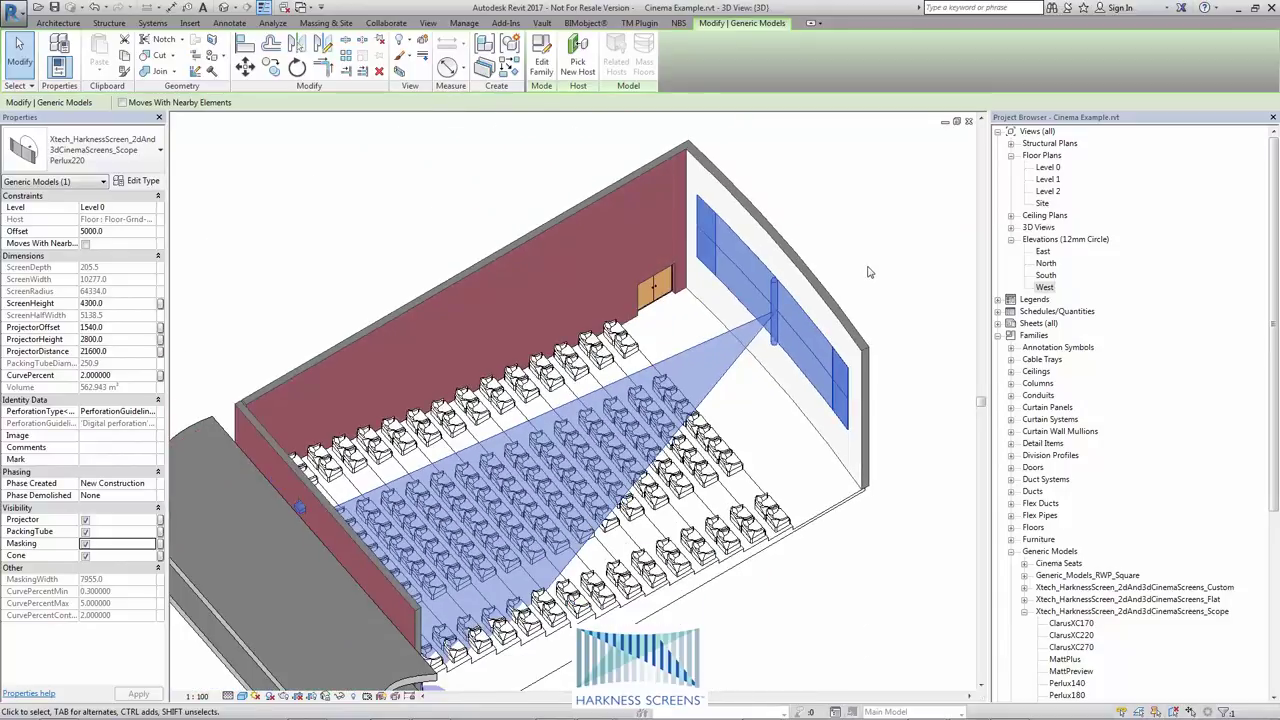
{"action": "scroll", "coordinate": [183, 515], "scroll_direction": "up", "scroll_amount": 2}
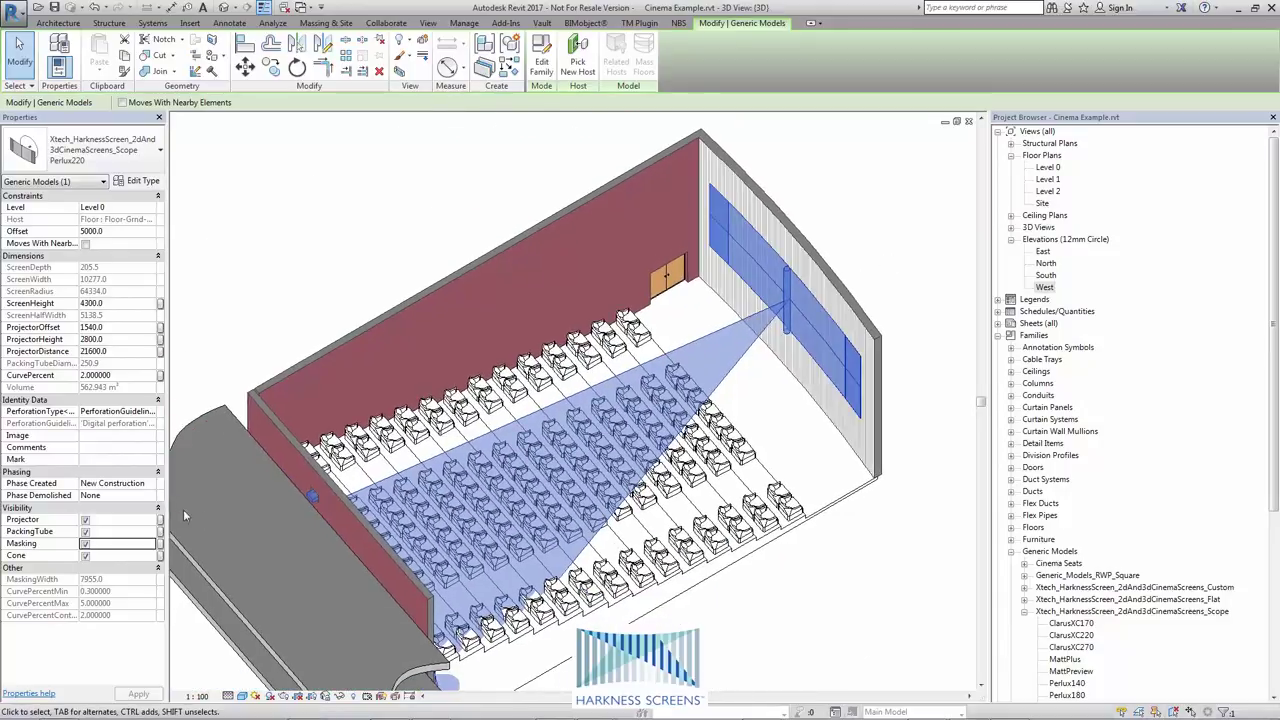
{"action": "left_click", "coordinate": [85, 556]}
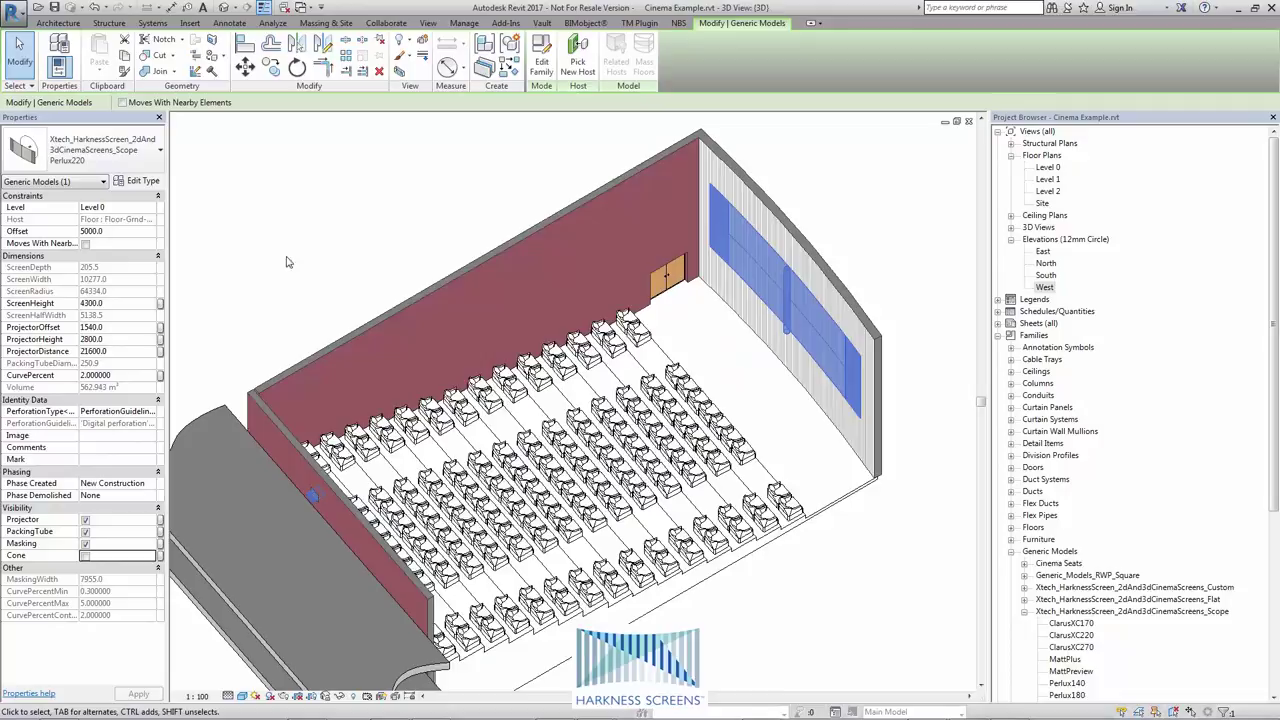
{"action": "left_click", "coordinate": [278, 312]}
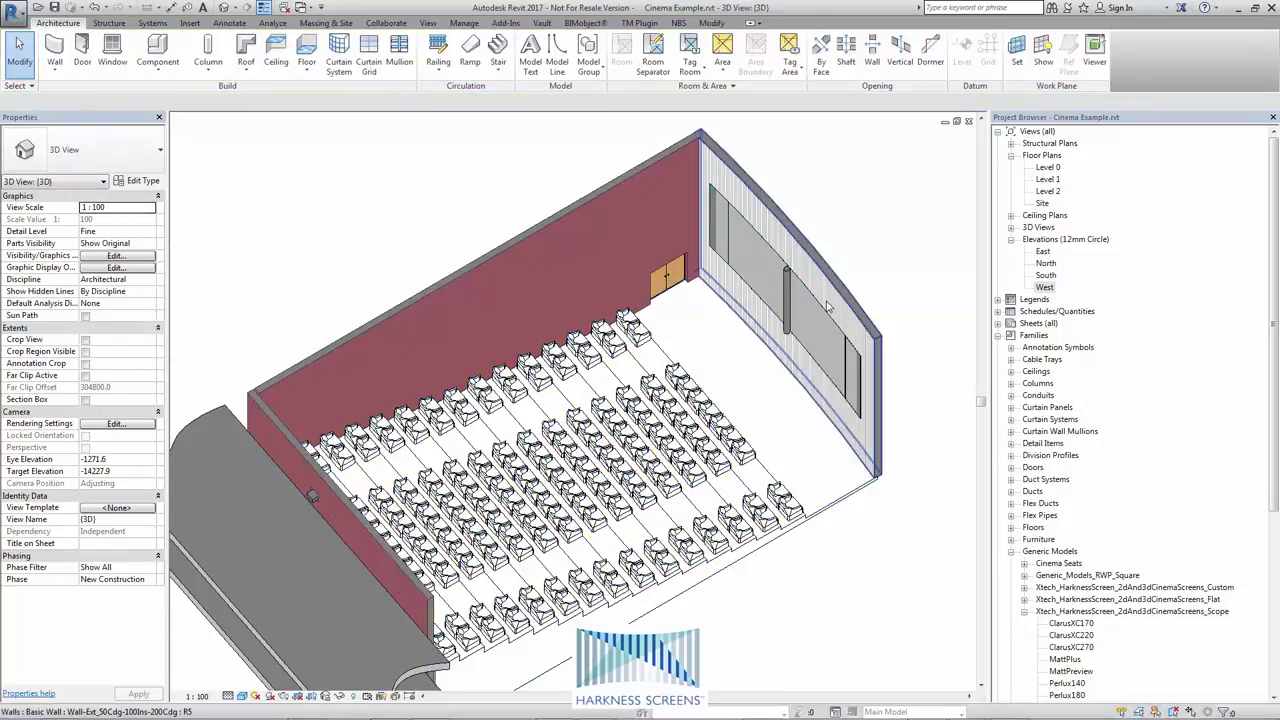
{"action": "left_click", "coordinate": [806, 292]}
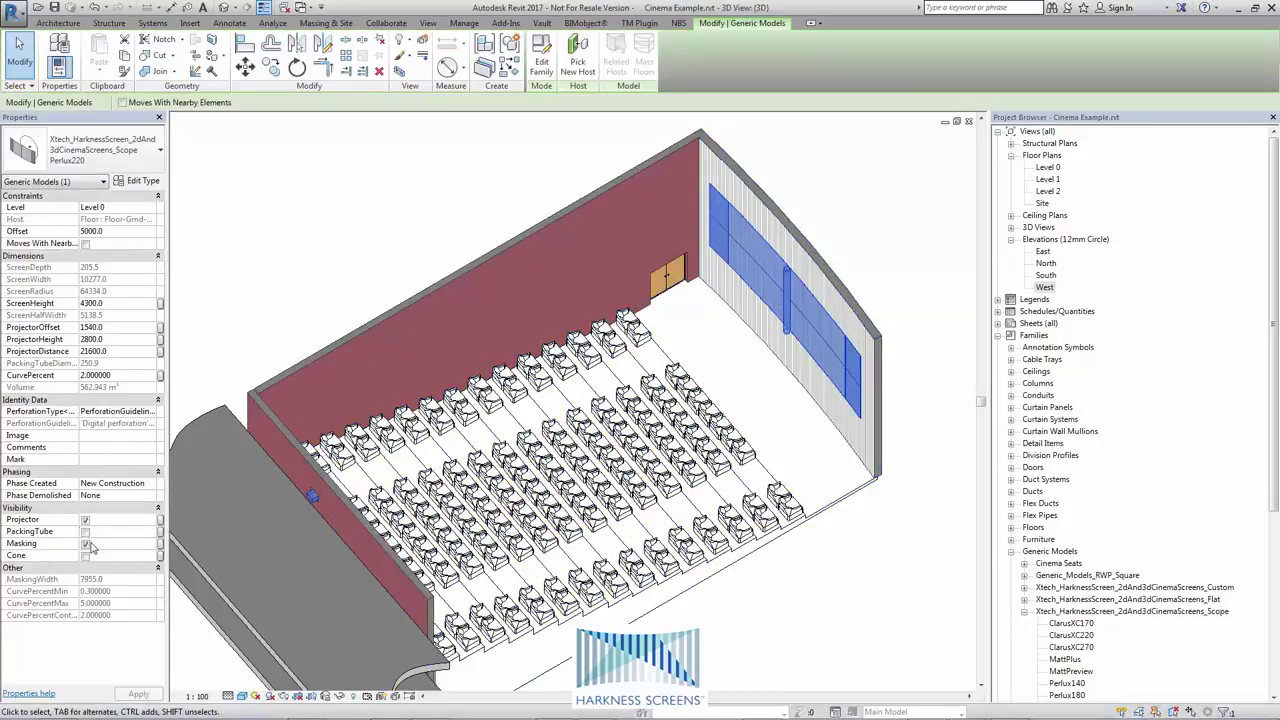
{"action": "left_click", "coordinate": [86, 521]}
{"action": "left_click", "coordinate": [86, 520]}
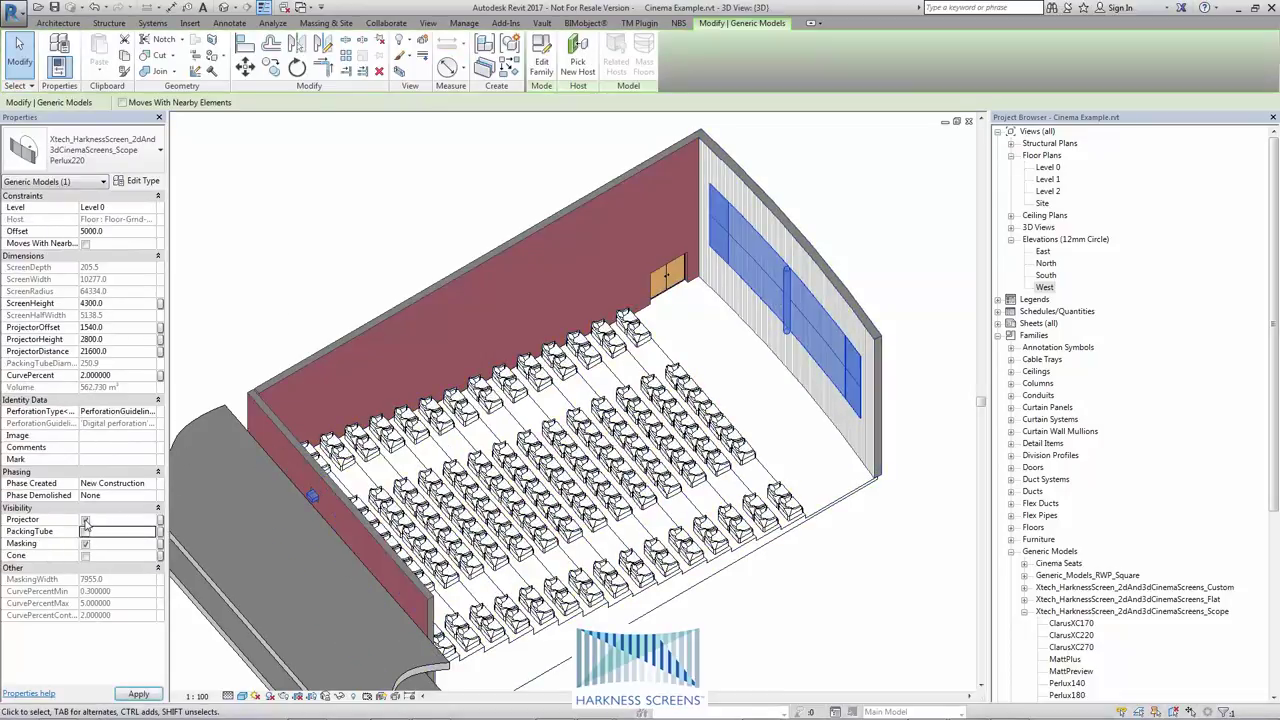
{"action": "left_click", "coordinate": [408, 199]}
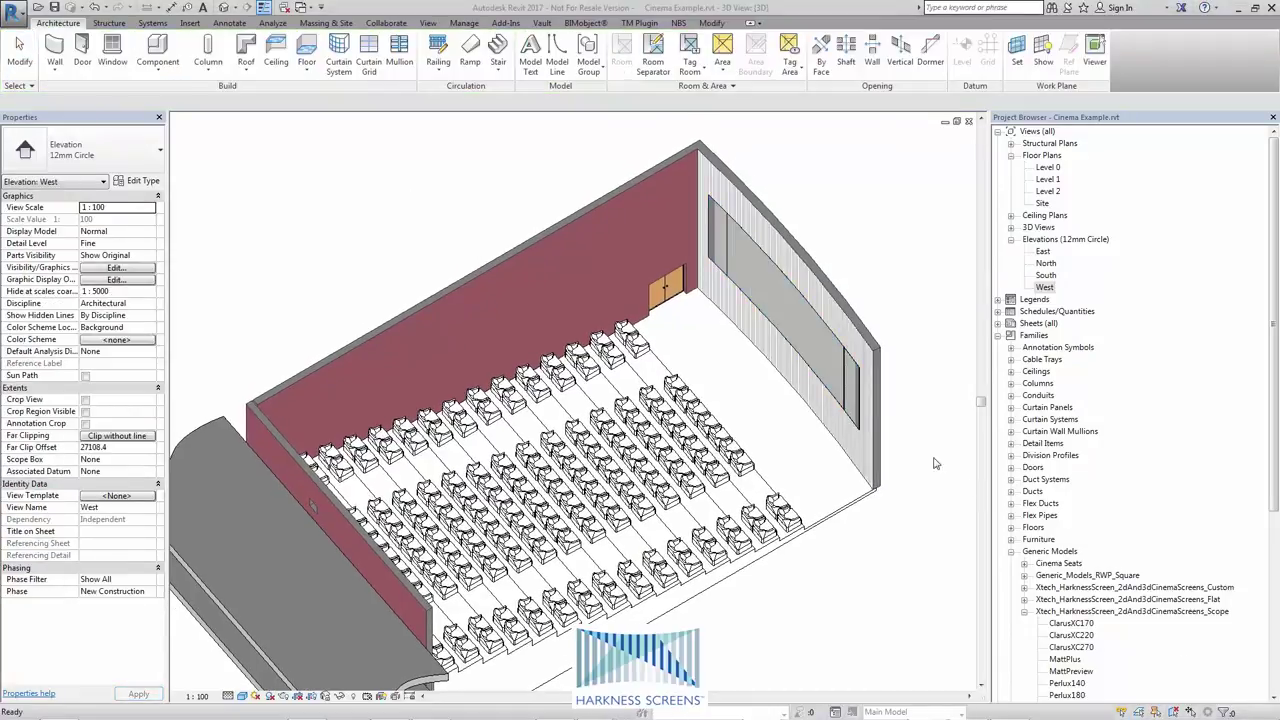
{"action": "left_click", "coordinate": [848, 358]}
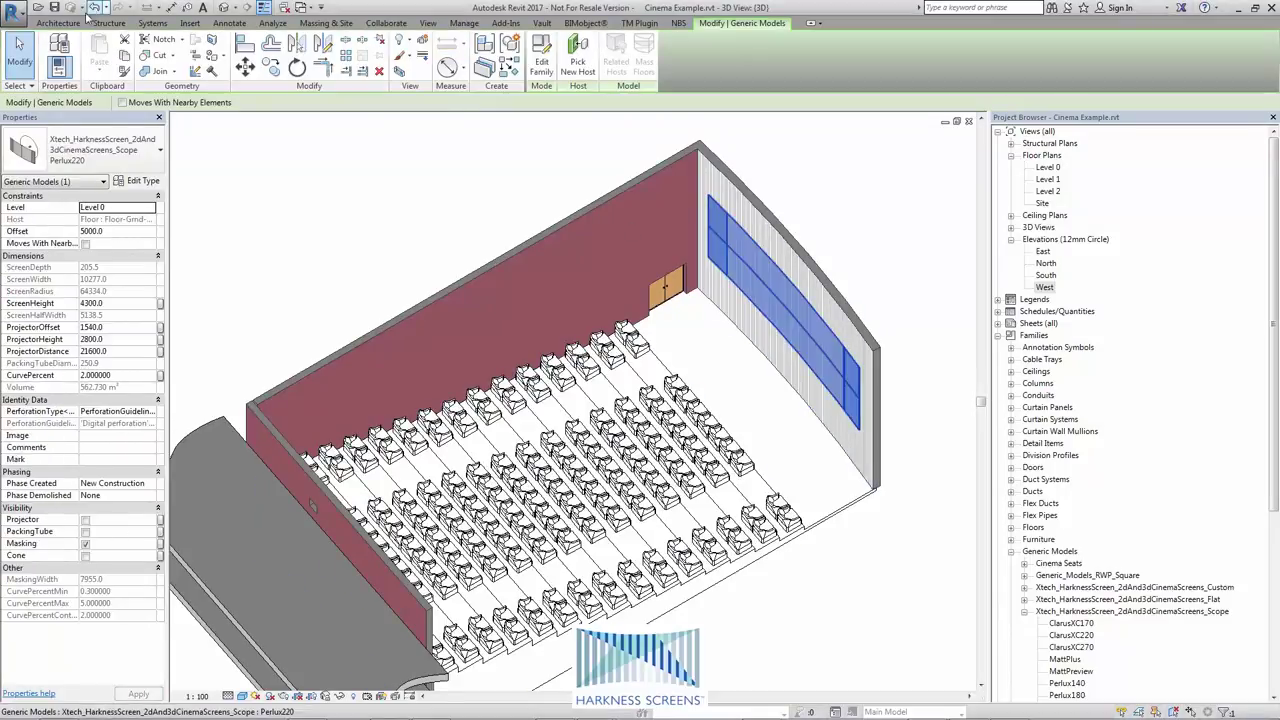
Open the Perlux220 Type Properties and scroll through its parameters
{"action": "left_click", "coordinate": [58, 66]}
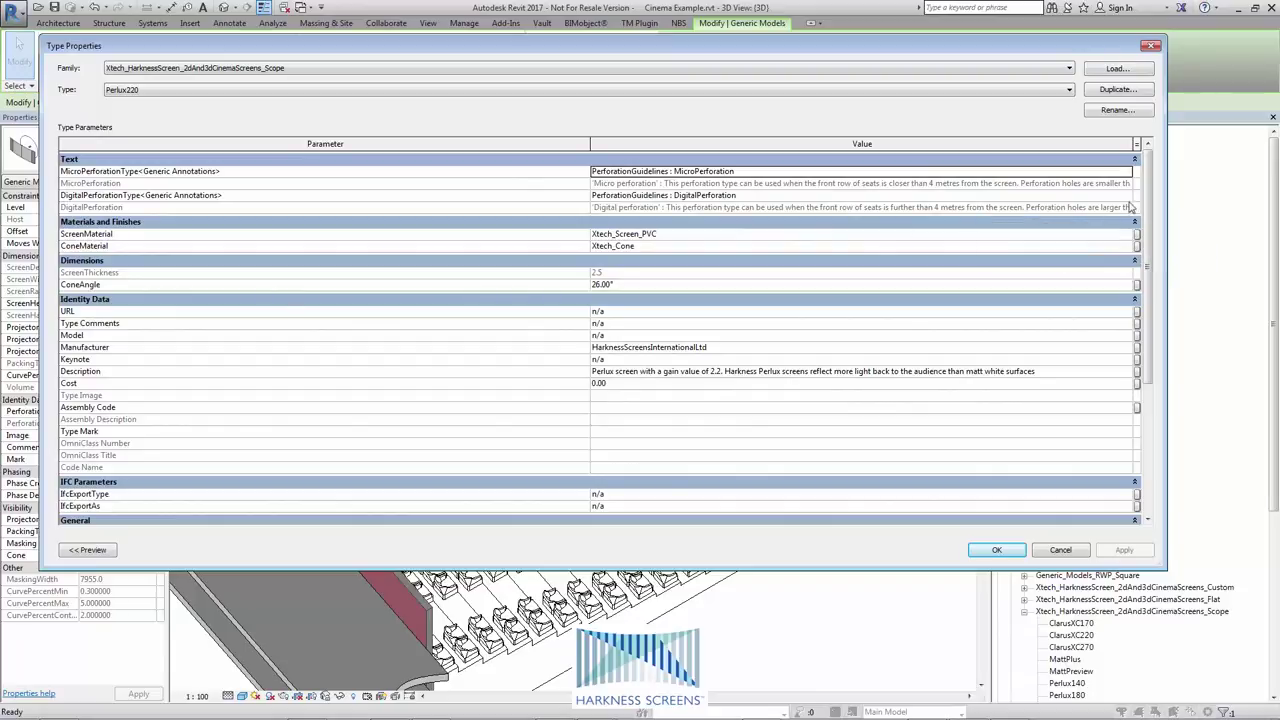
{"action": "left_click_drag", "start_coordinate": [1148, 212], "coordinate": [1156, 353]}
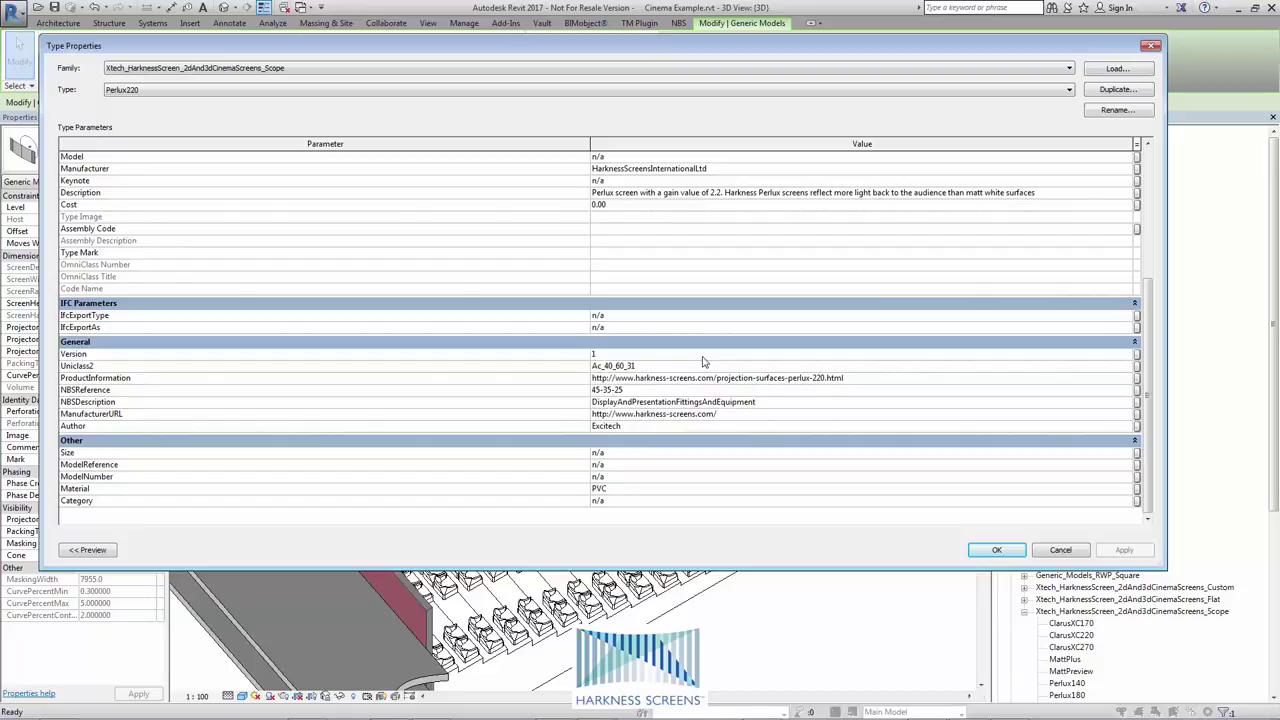
Close Type Properties, edit the Scope screen family and review its Family Types formulas
{"action": "left_click", "coordinate": [1150, 44]}
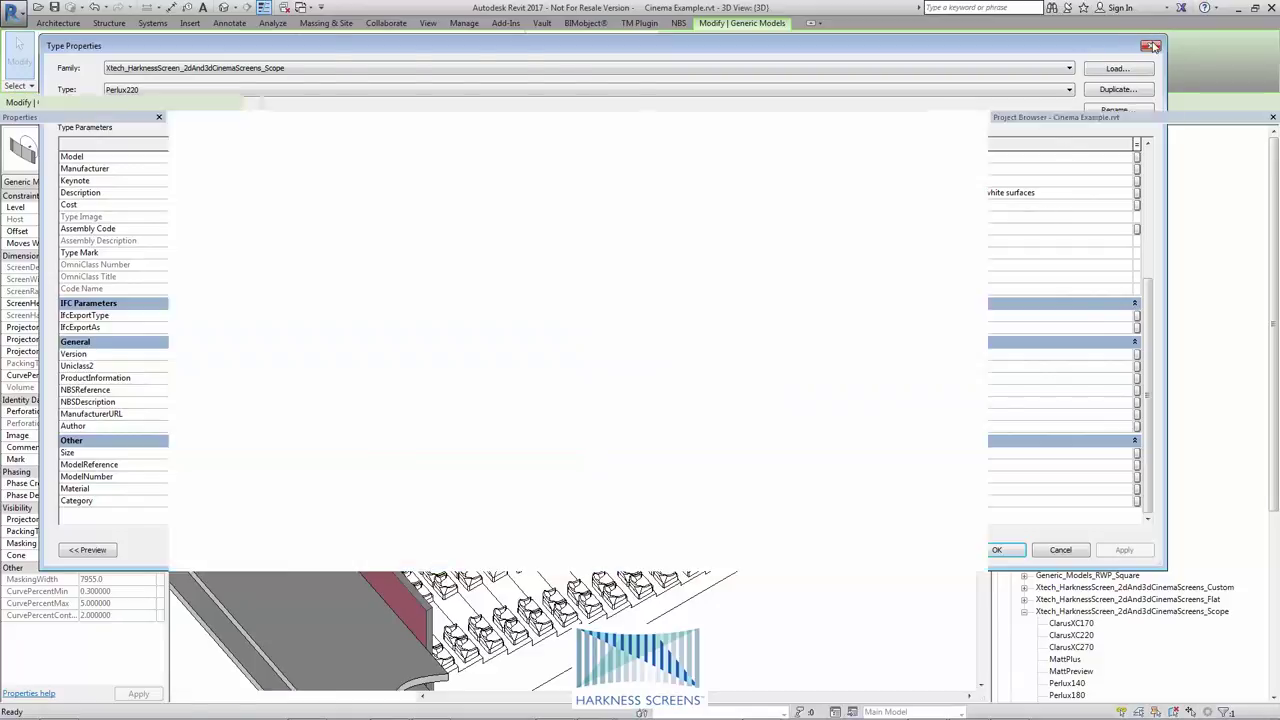
{"action": "left_click", "coordinate": [541, 66]}
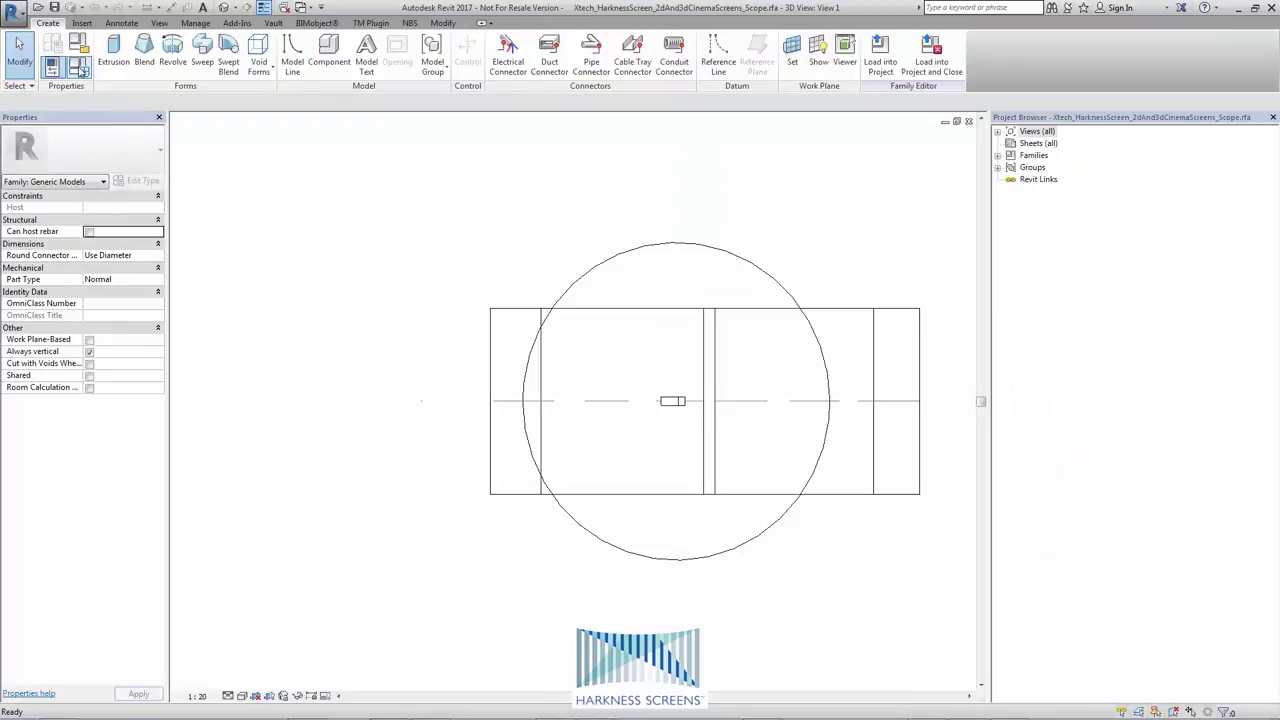
{"action": "left_click", "coordinate": [79, 67]}
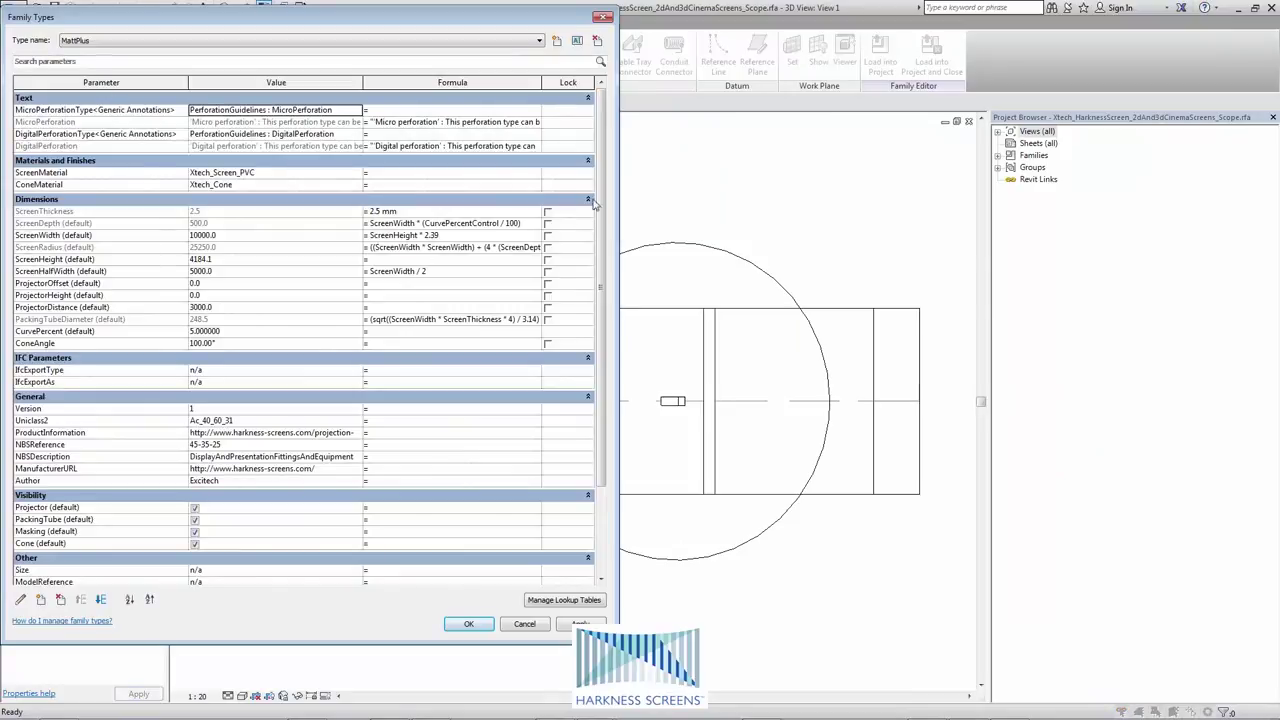
{"action": "left_click_drag", "start_coordinate": [601, 204], "coordinate": [621, 314]}
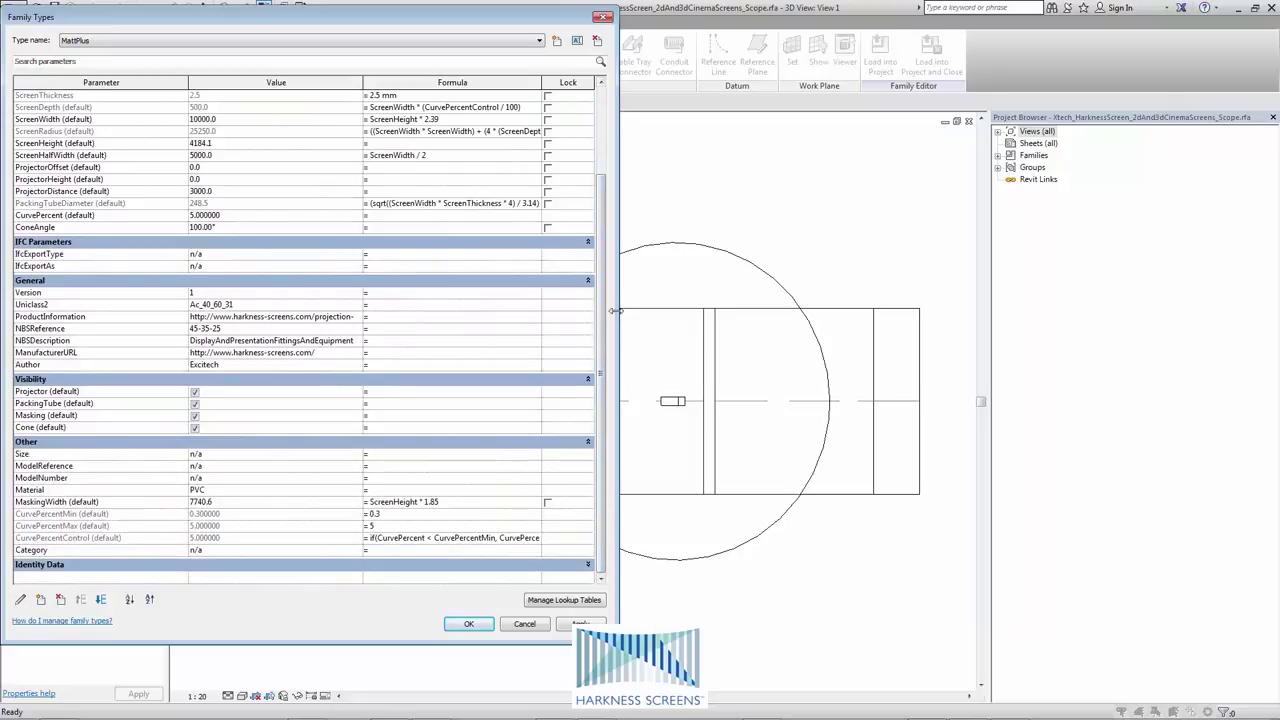